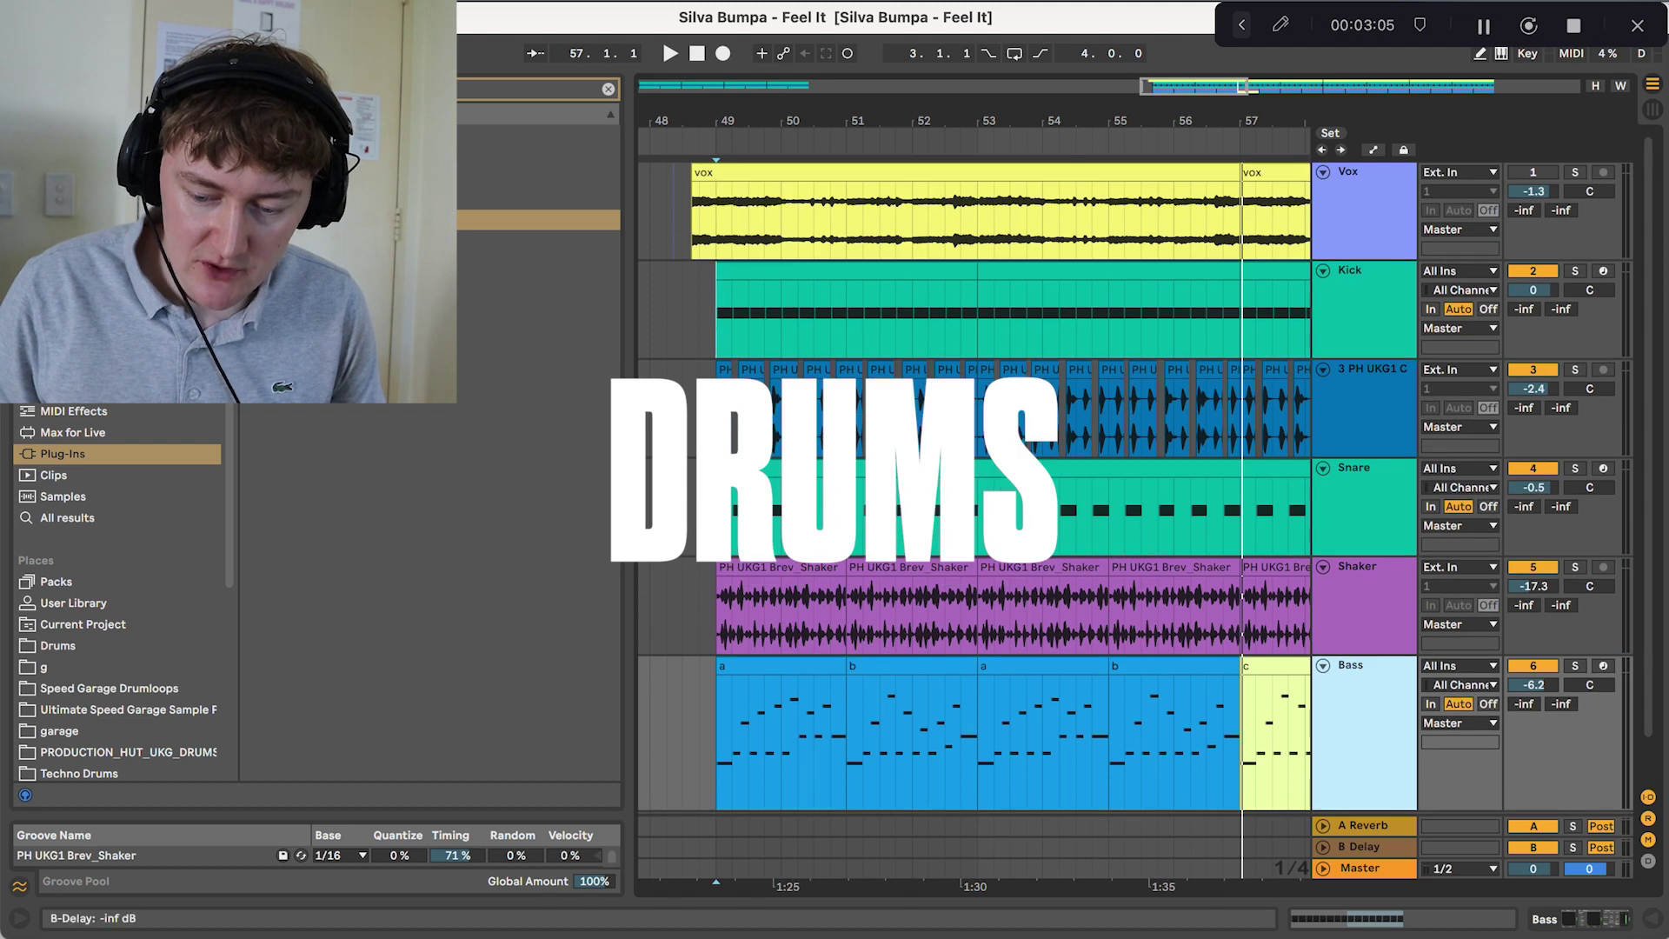
# Play the soloed Kick track with its Drum Buss effect bypassed and re-enabled to compare the sound.
pyautogui.press('space')
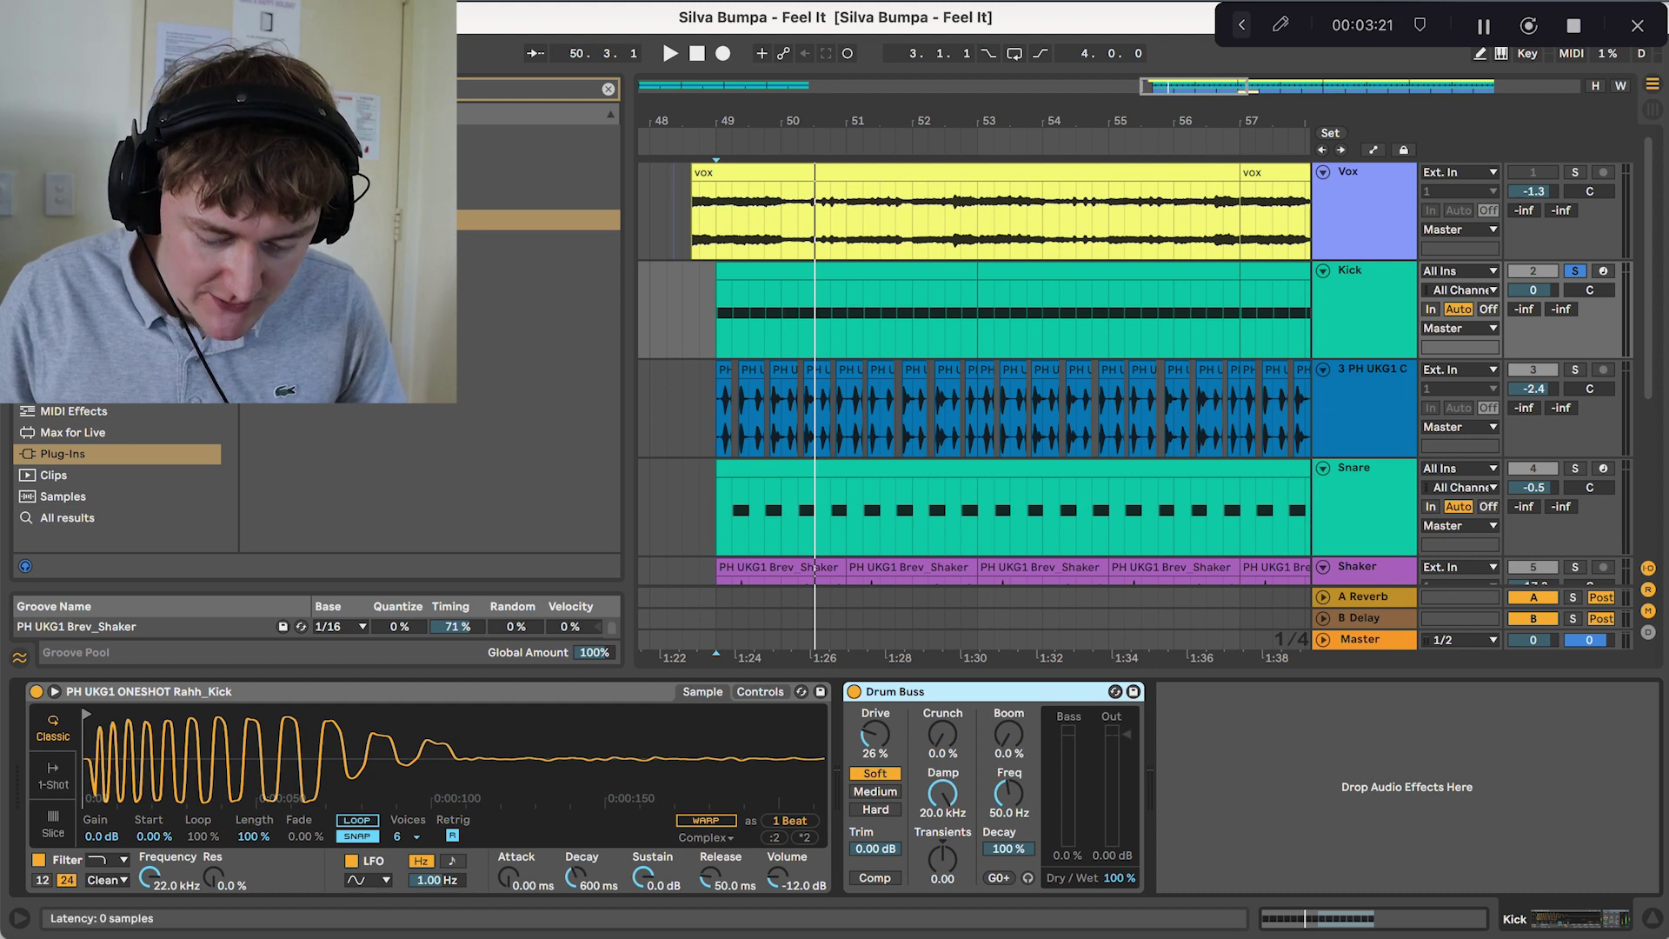
pyautogui.press('0')
pyautogui.press('space')
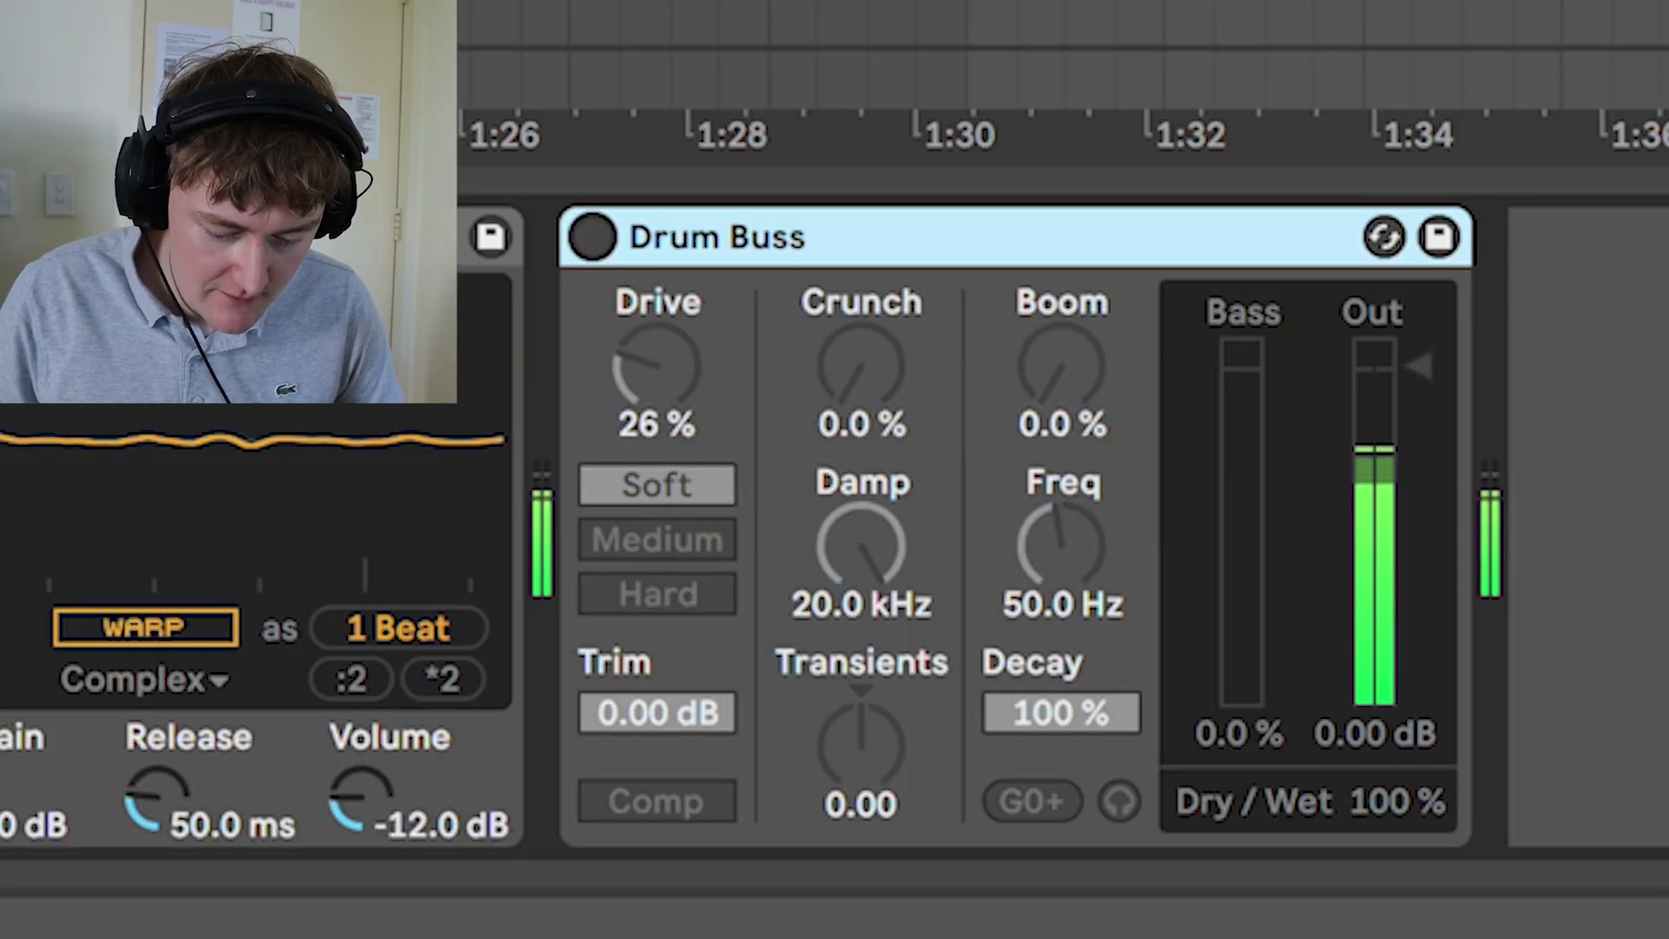
pyautogui.press('0')
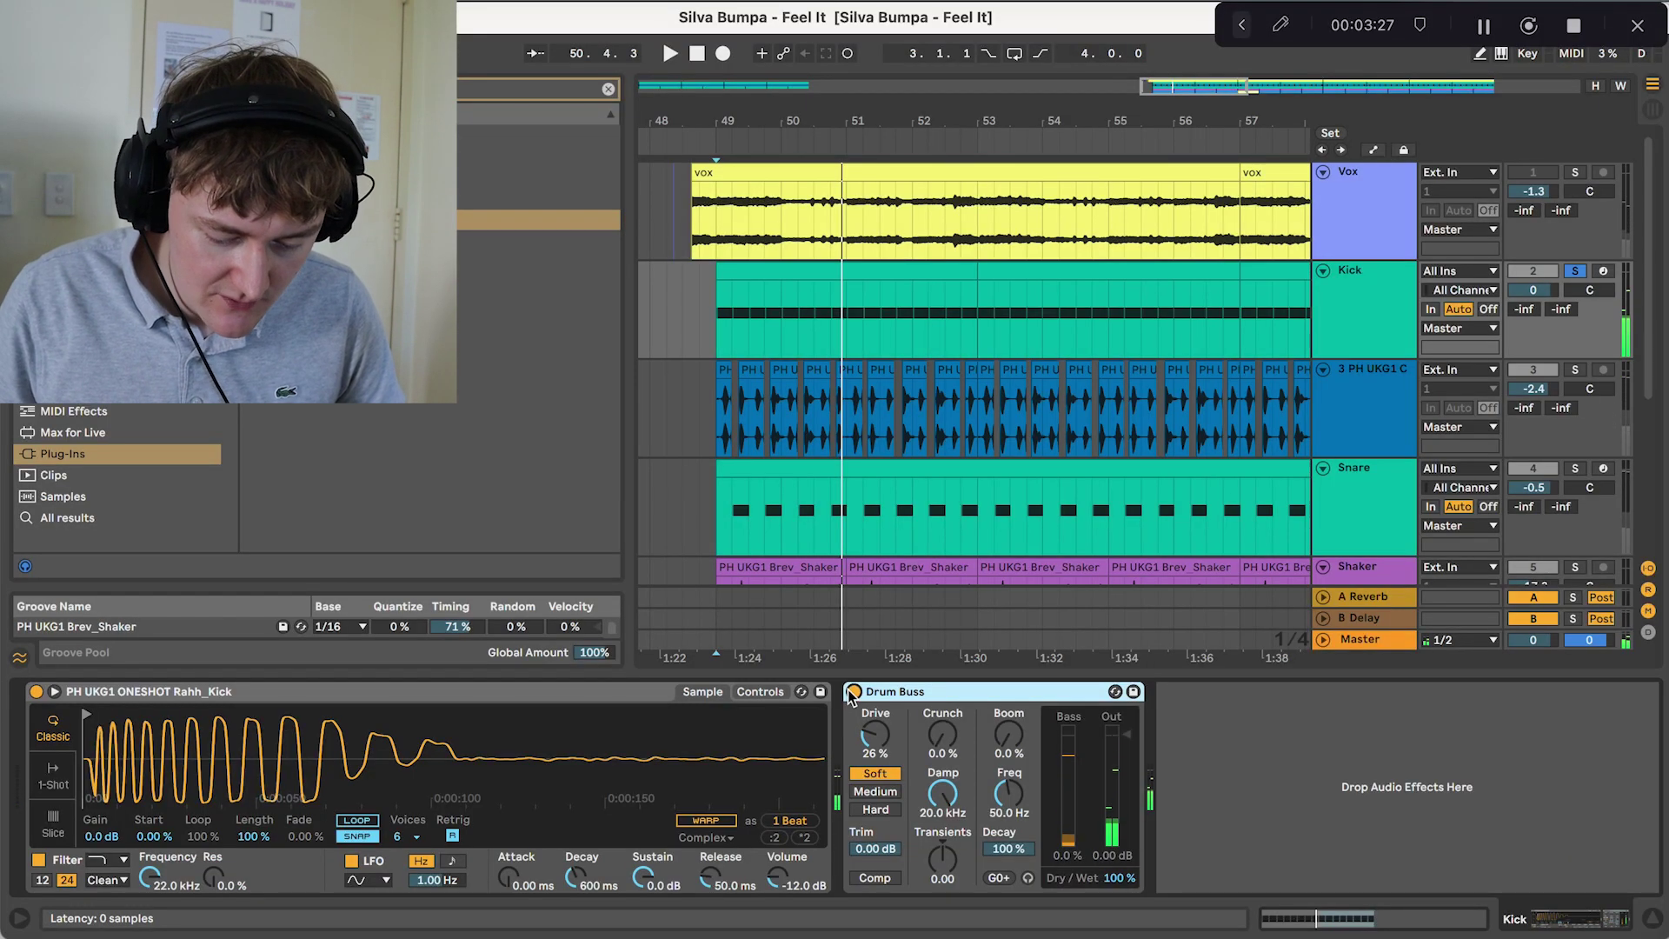
# Solo the PH UKG1 Cash_Top loop track and play it from bar 49.
pyautogui.click(1367, 395)
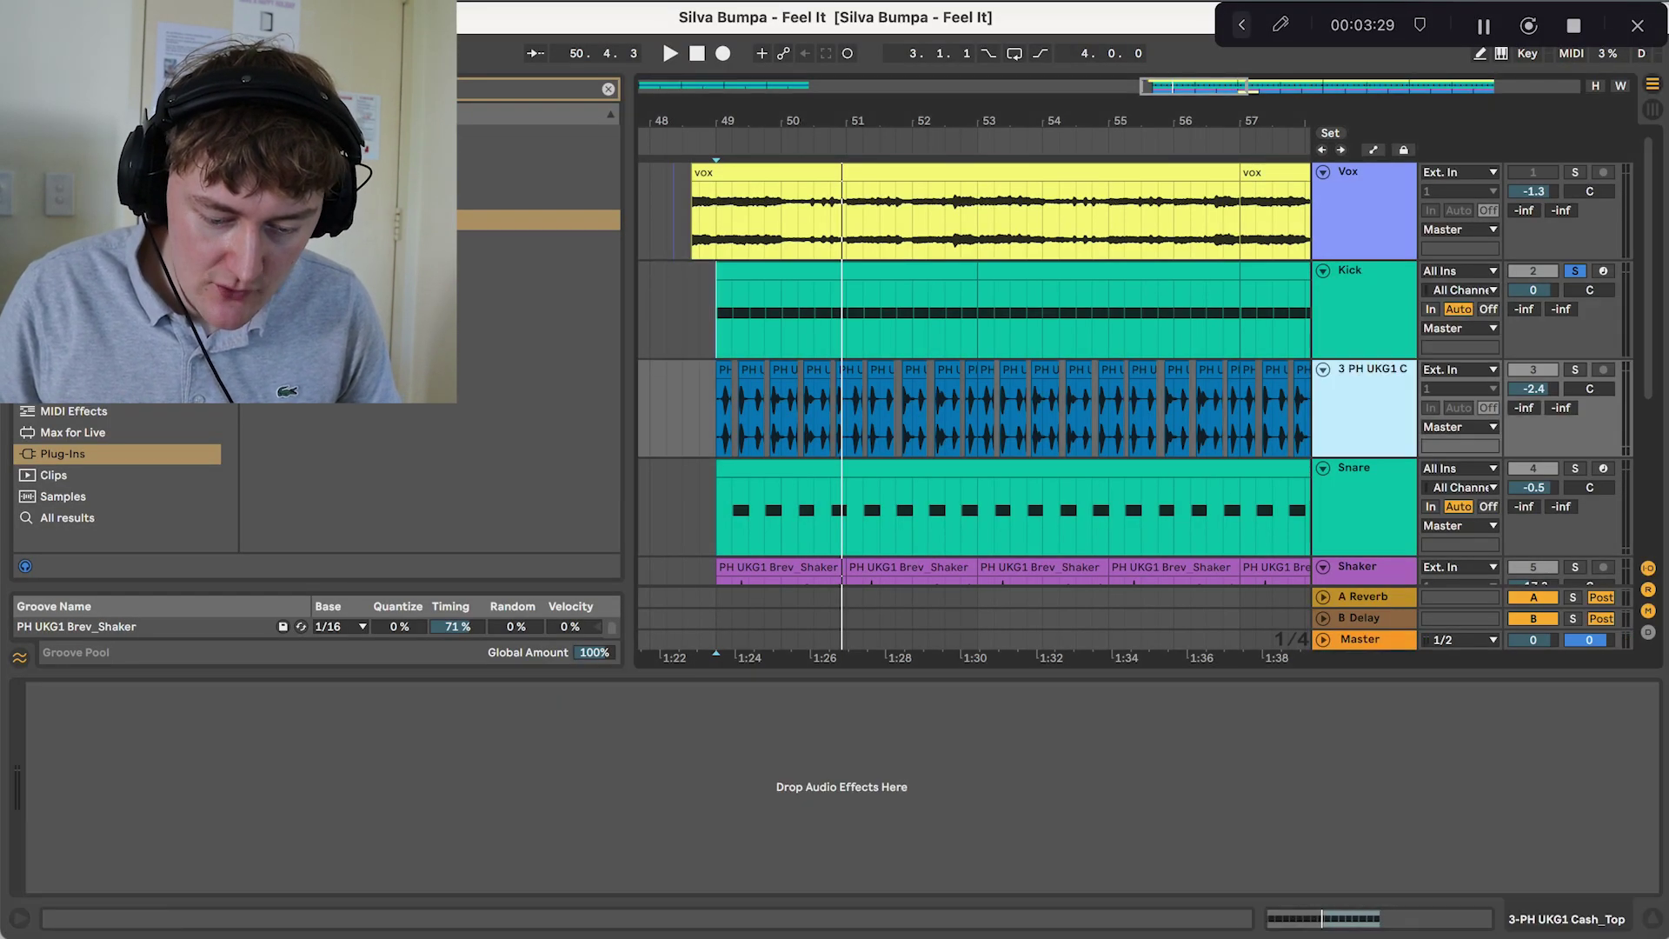
pyautogui.click(1575, 370)
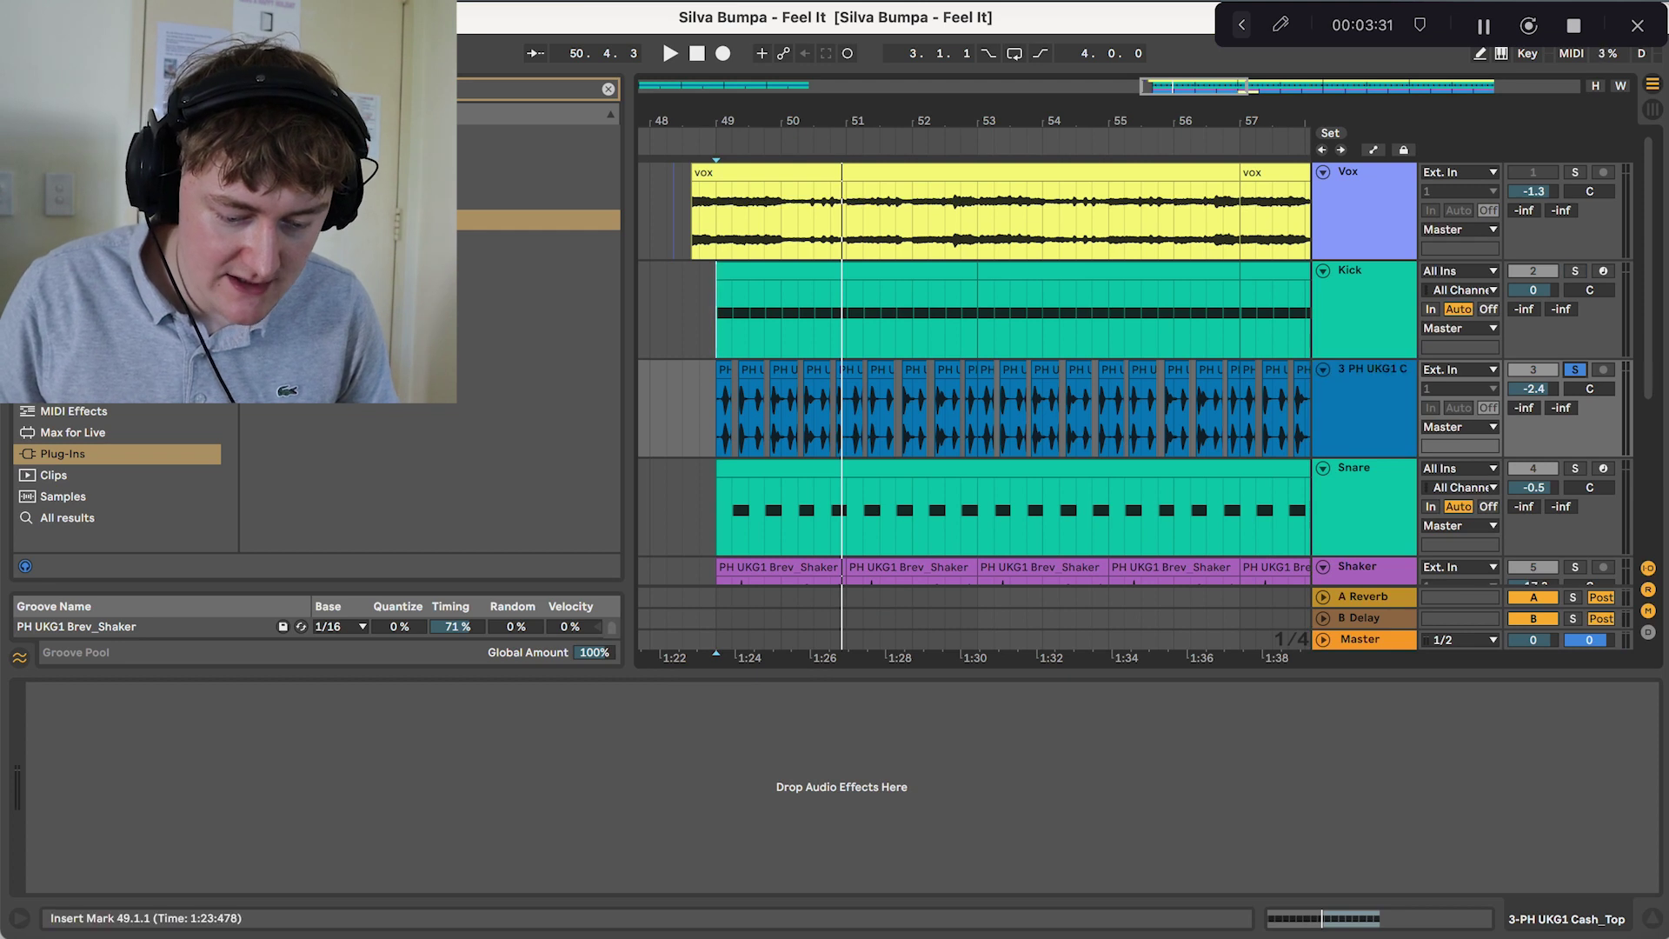
pyautogui.click(716, 419)
pyautogui.press('space')
# Examine the gaps between the chopped Cash_Top clips around beat 49.2 and replay the loop from bar 49.
pyautogui.scroll(5, 790, 424)
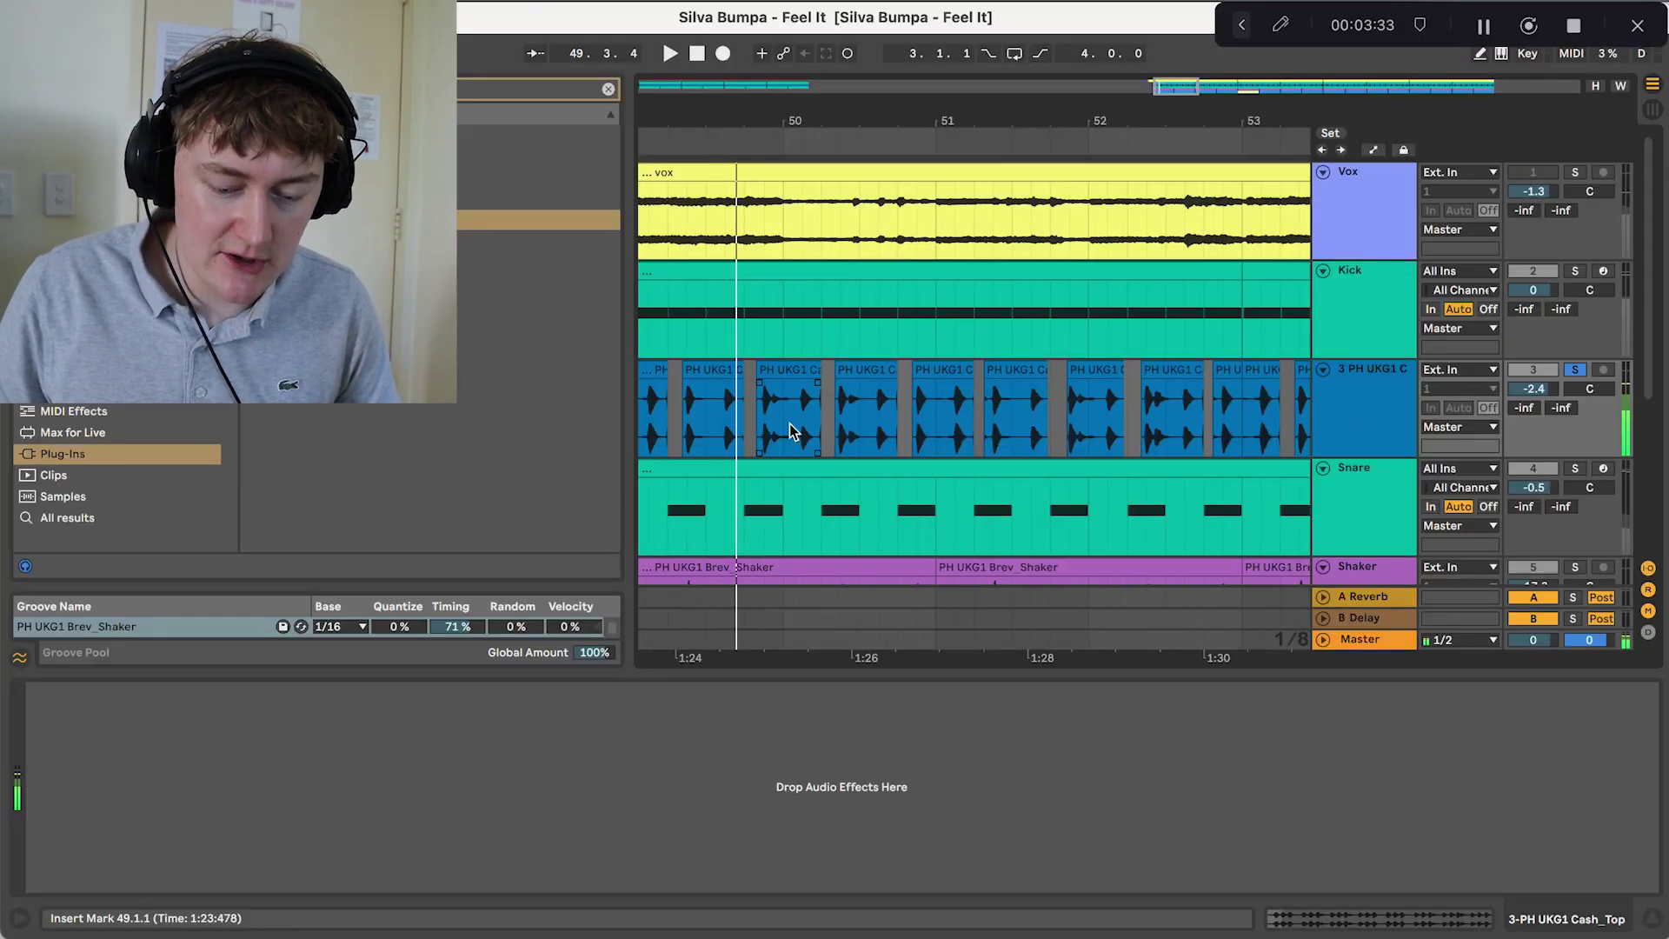
pyautogui.scroll(5, 834, 409)
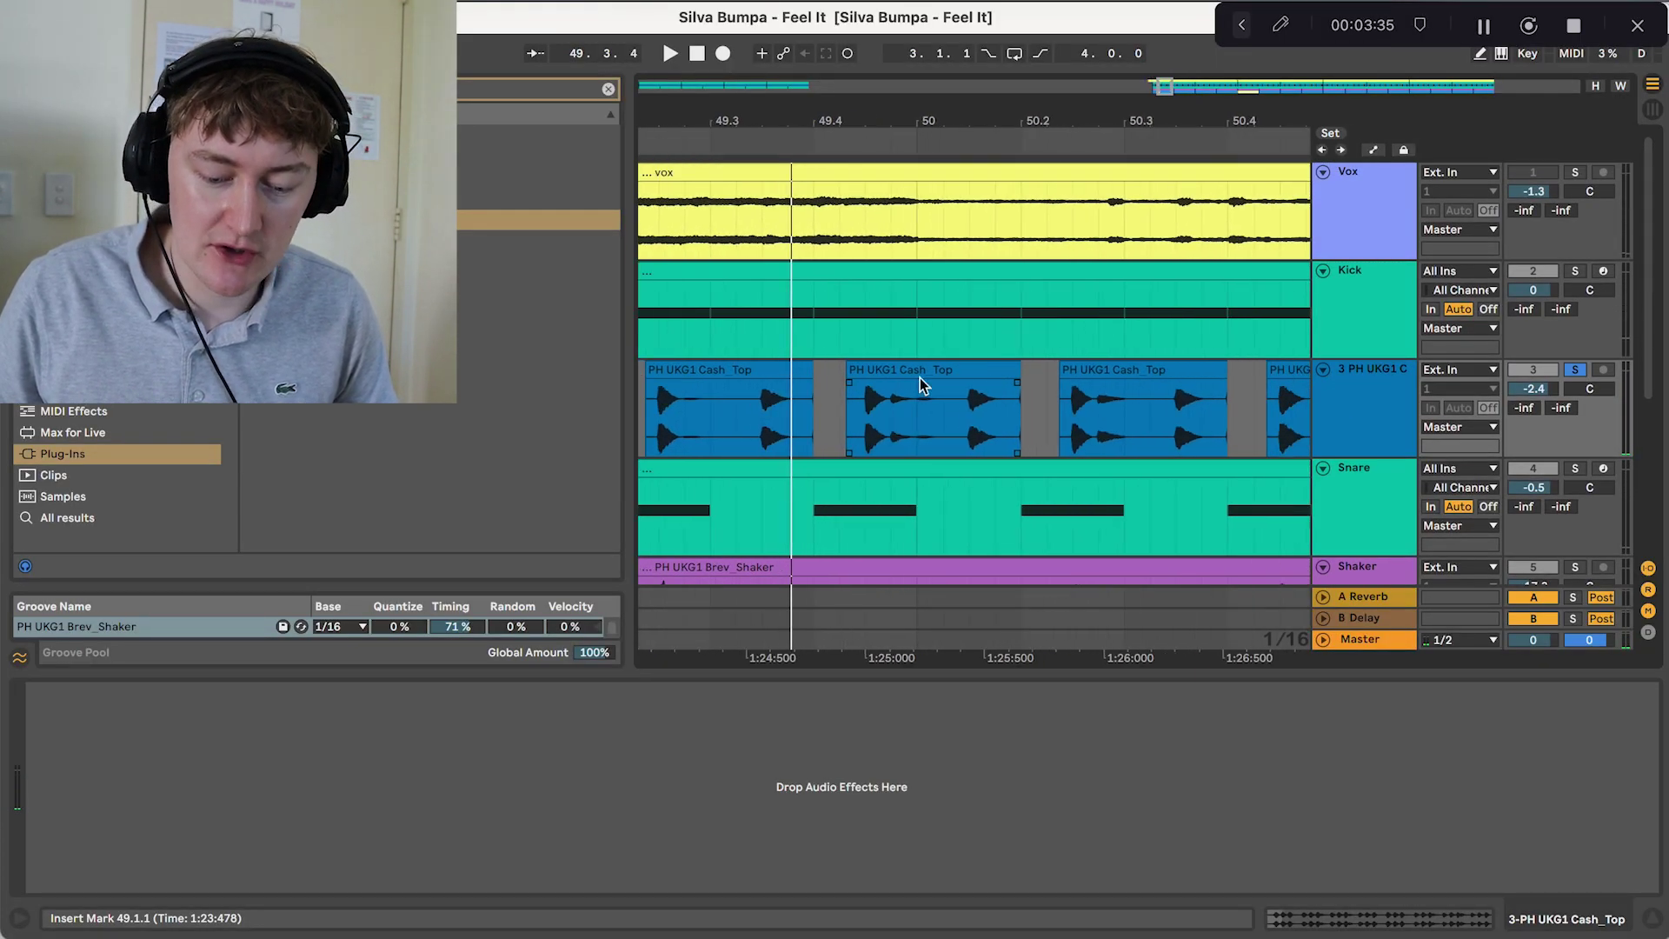
pyautogui.scroll(-3, 921, 385)
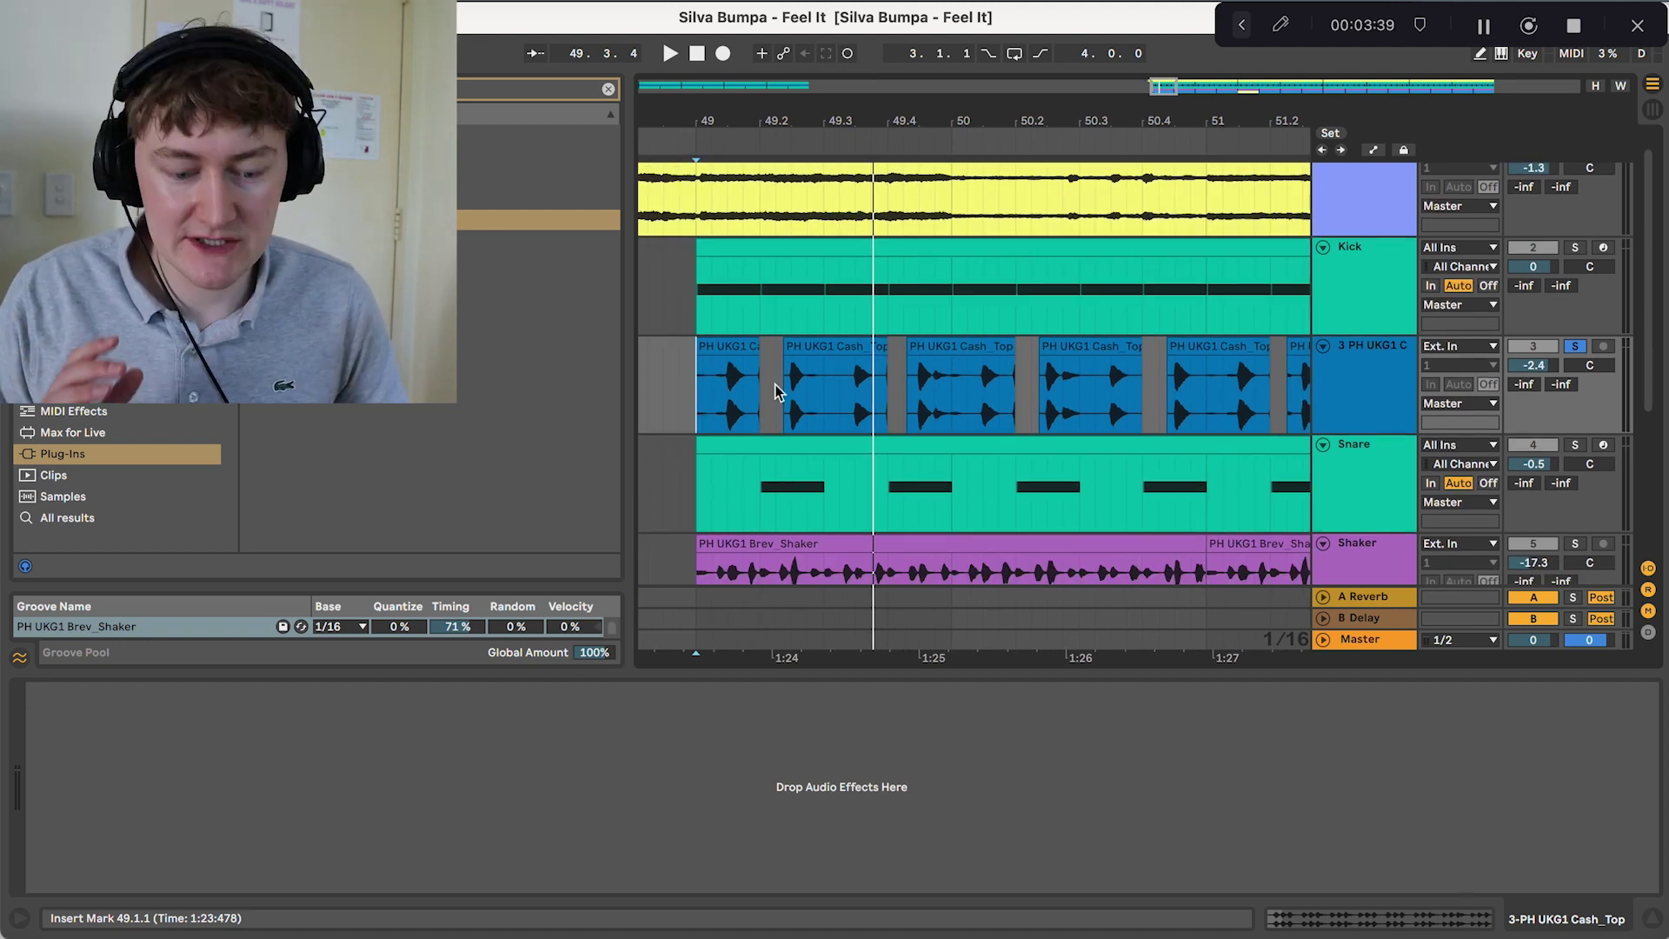
pyautogui.scroll(3, 774, 388)
pyautogui.click(819, 374)
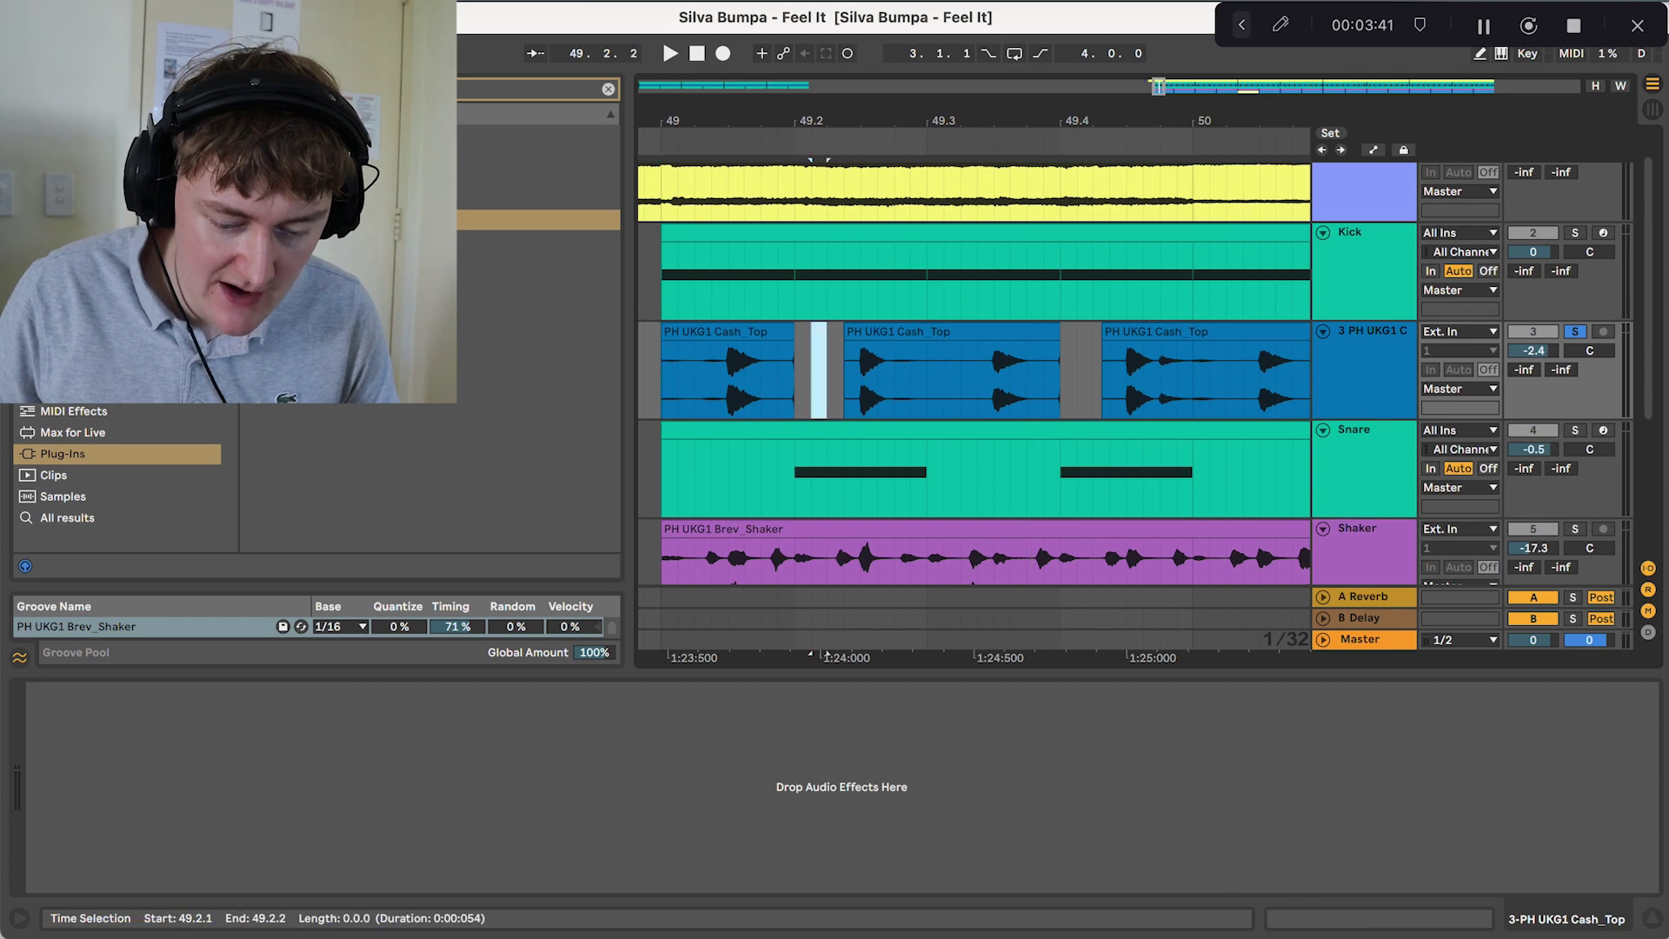
pyautogui.scroll(-1, 840, 374)
pyautogui.scroll(-6, 1095, 363)
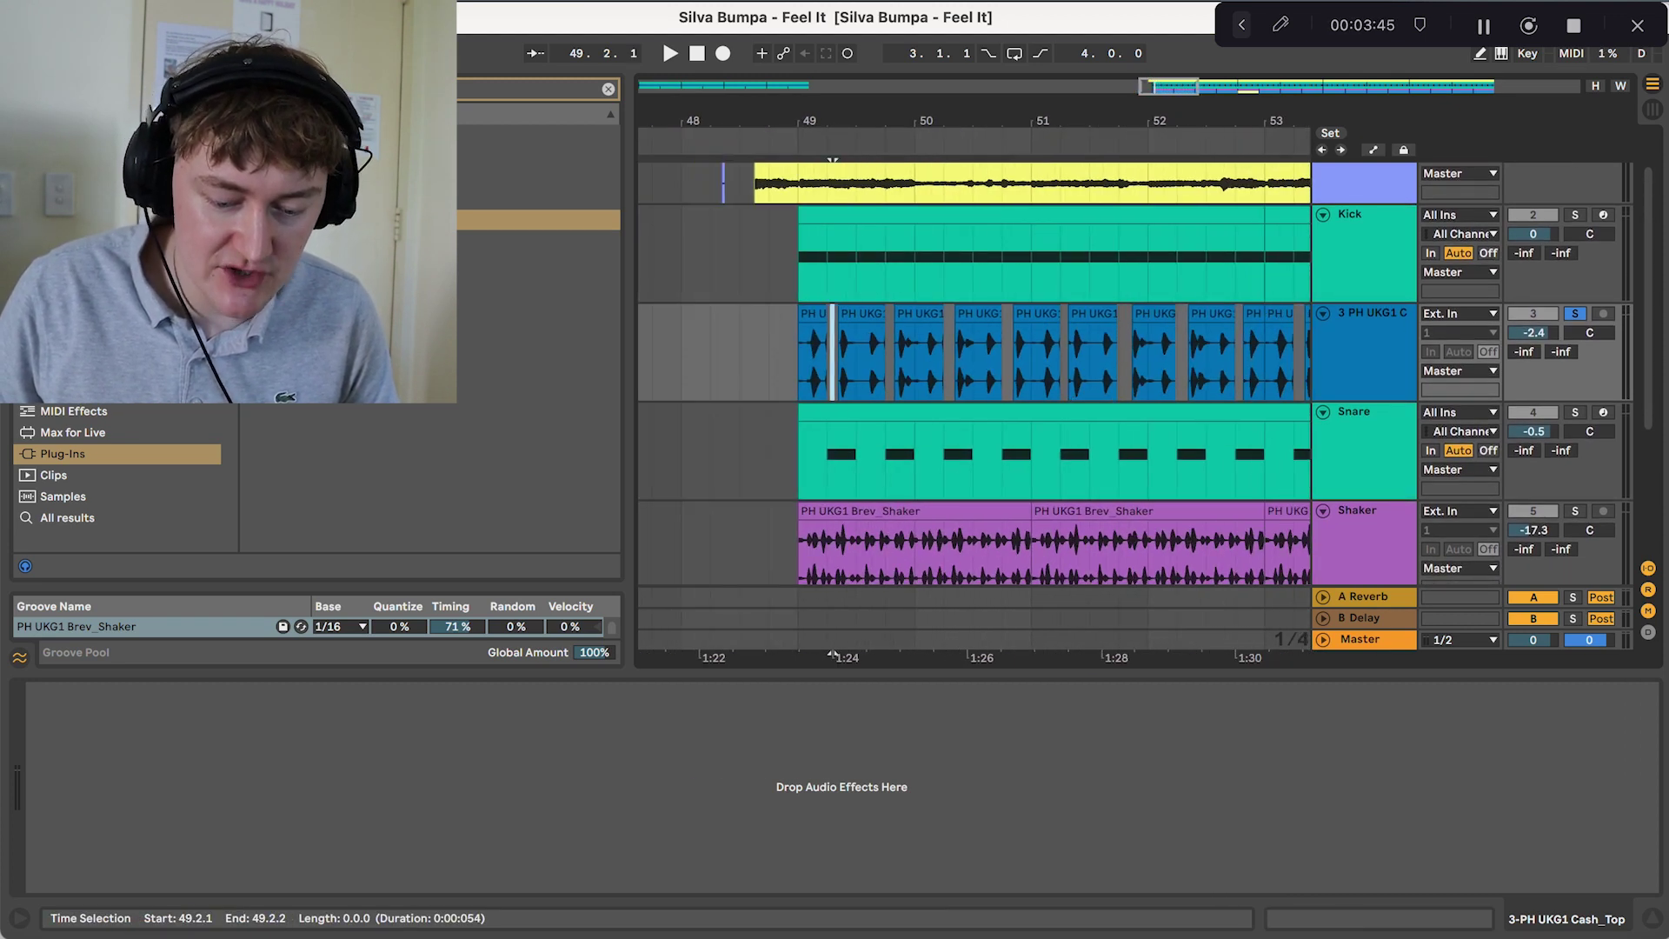
pyautogui.click(795, 377)
pyautogui.press('space')
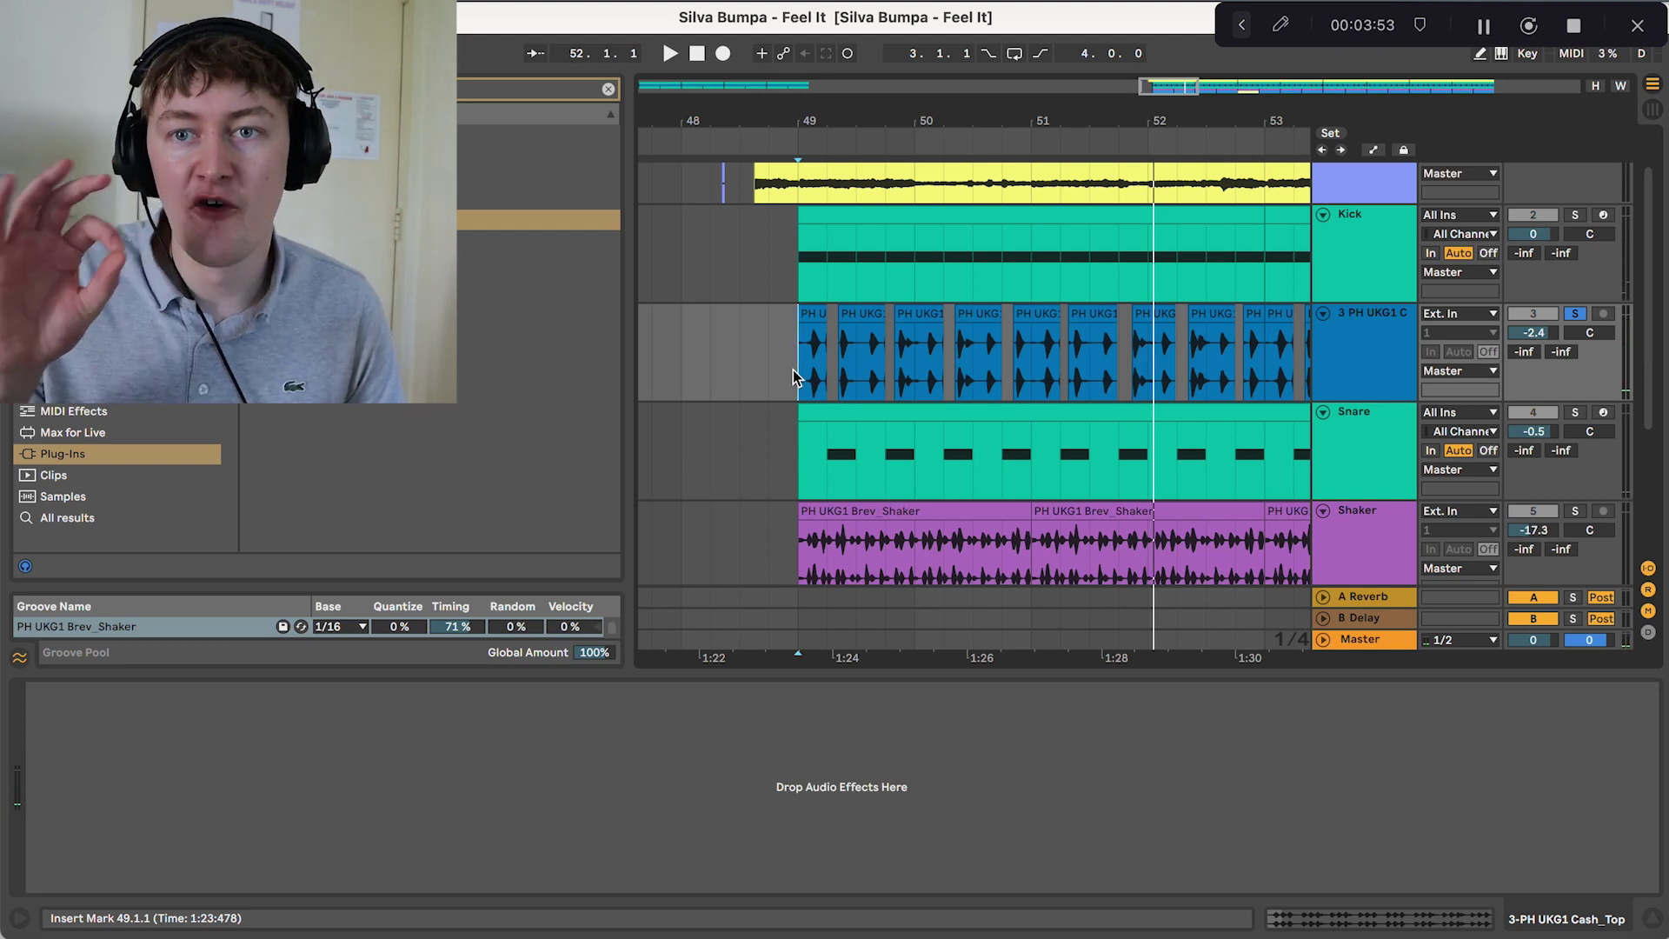
# Show the Snare track's sampler, solo the track and play it from bar 49.
pyautogui.doubleClick(1367, 347)
pyautogui.doubleClick(1367, 444)
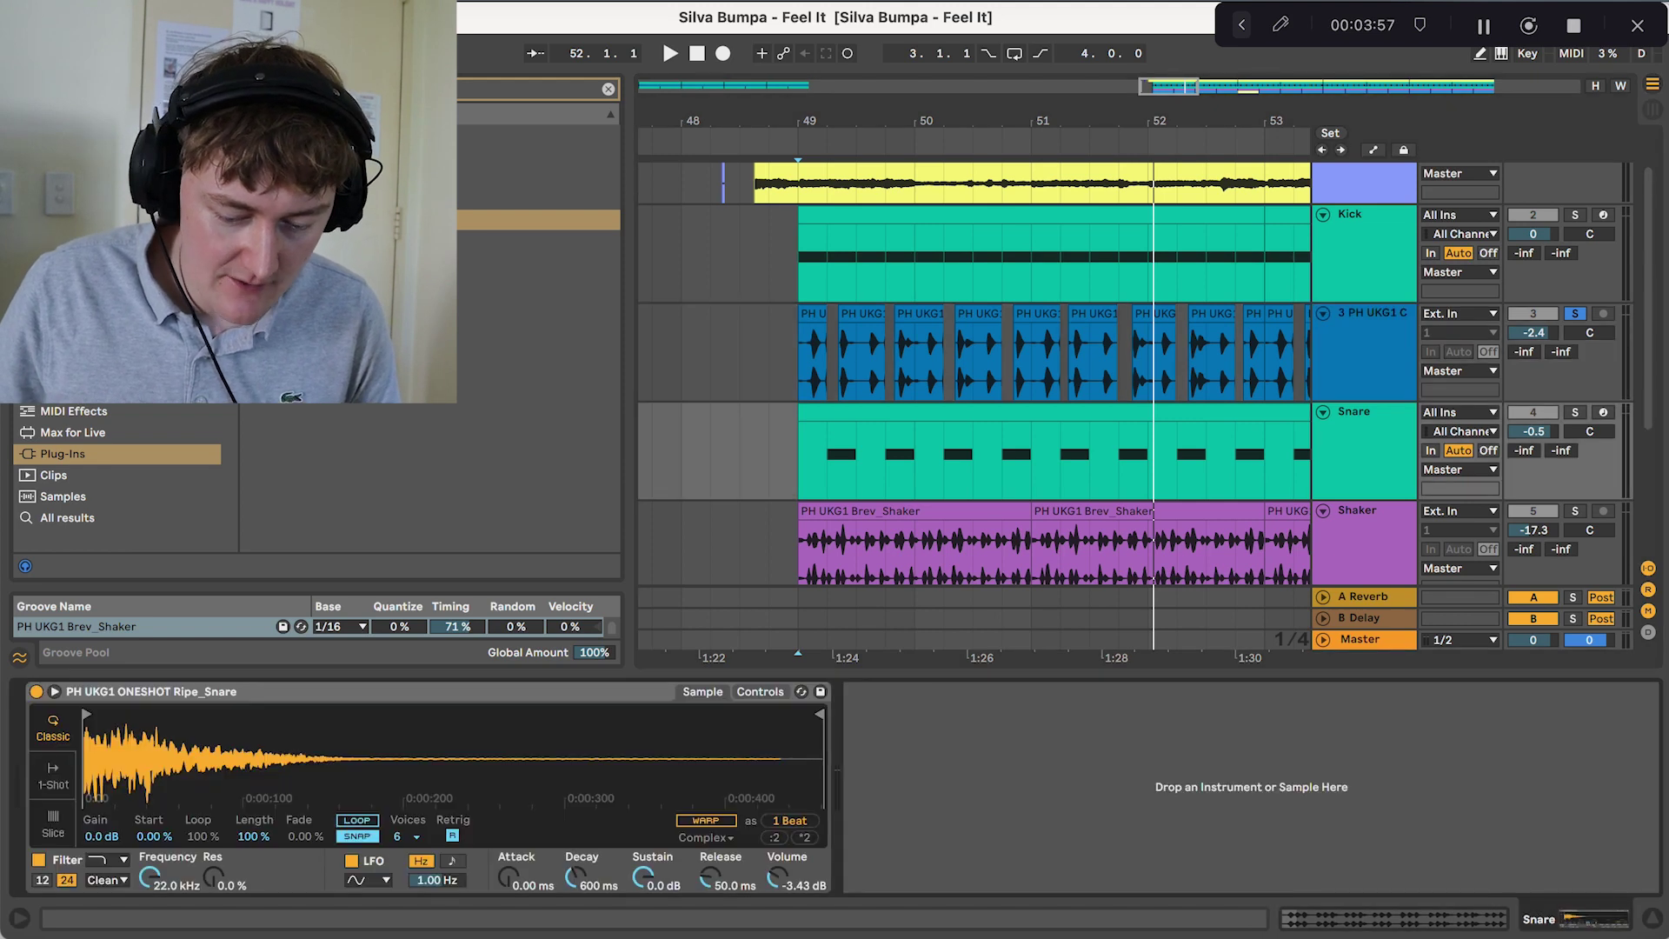
pyautogui.scroll(-2, 1368, 480)
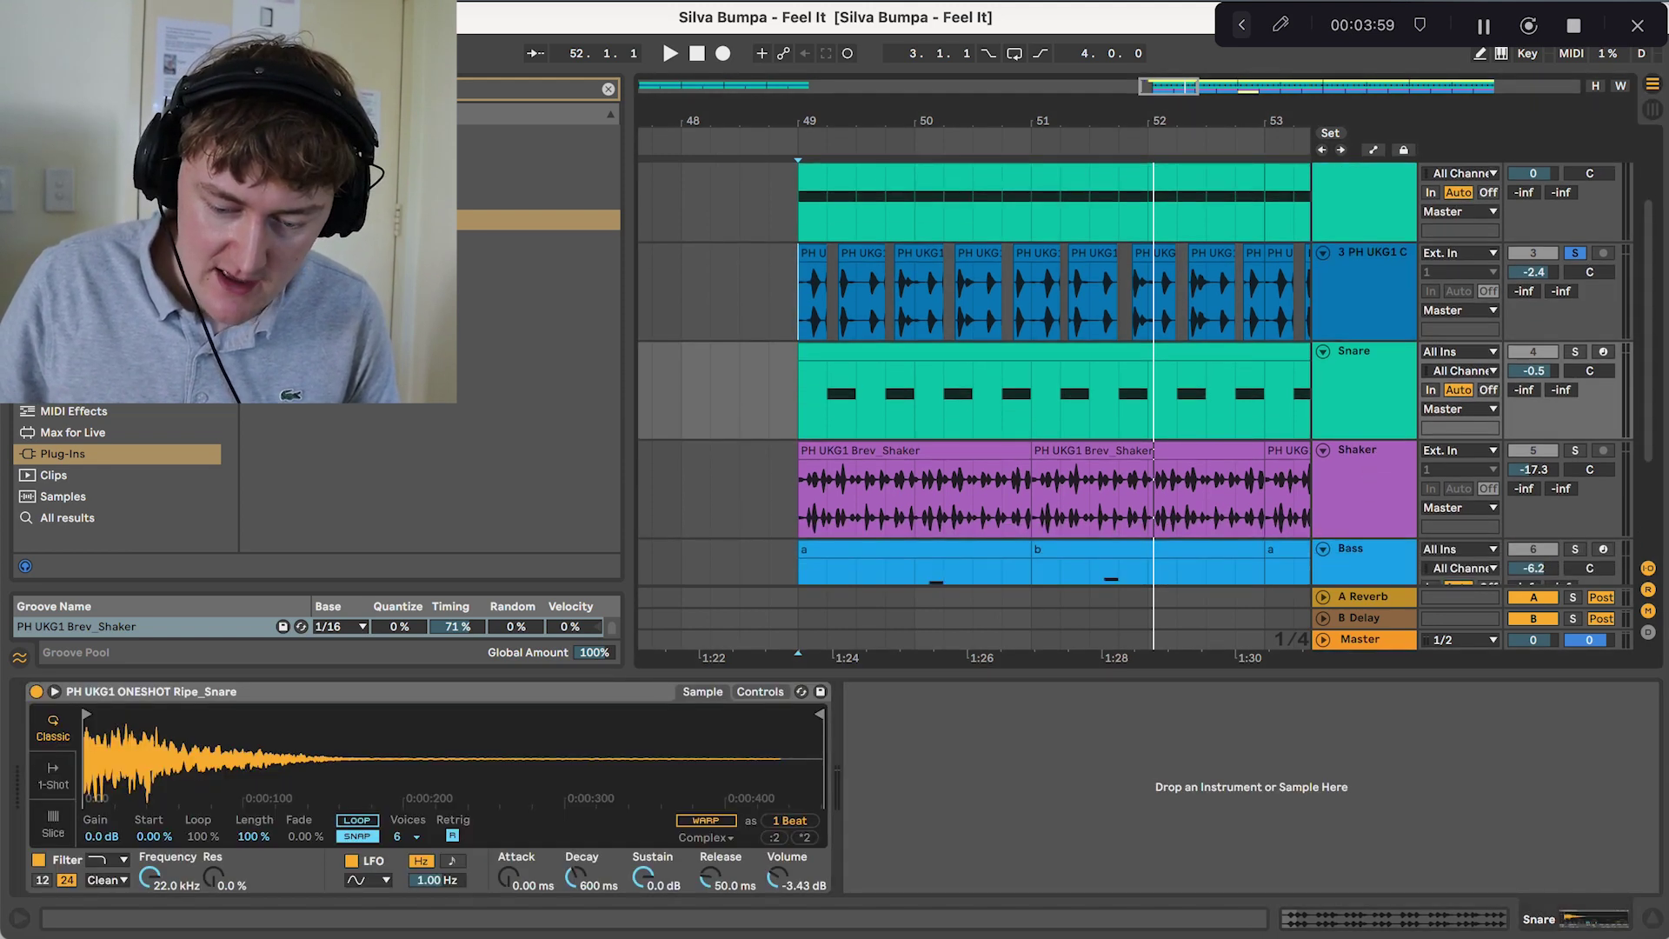
pyautogui.click(1575, 352)
pyautogui.click(801, 391)
pyautogui.press('space')
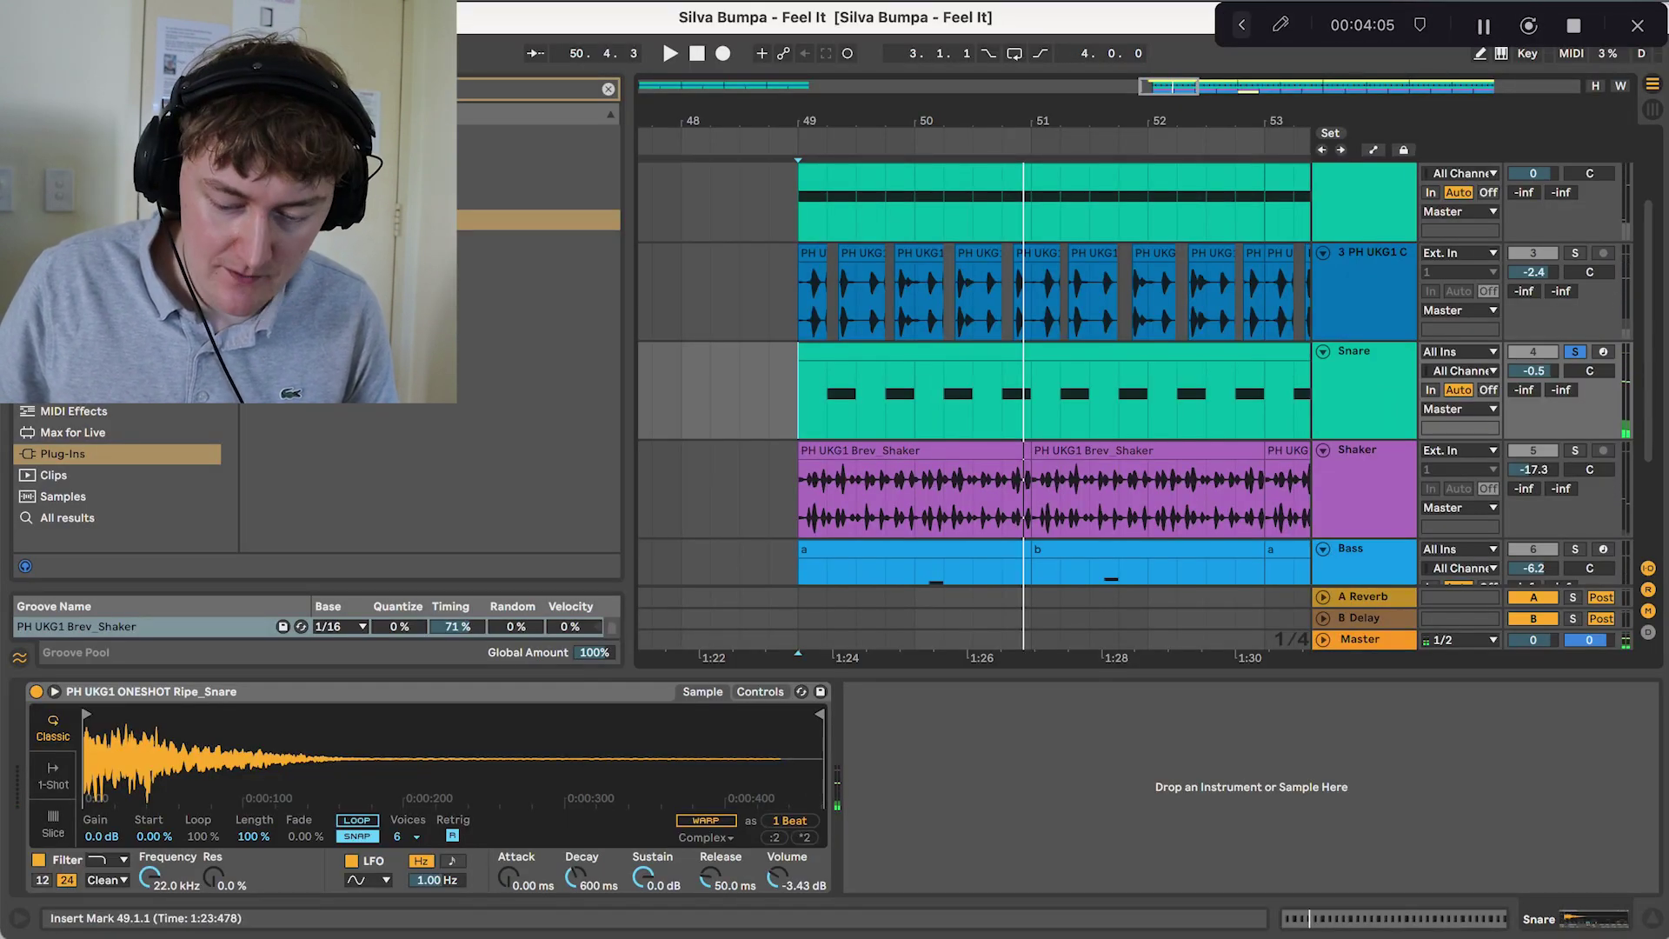
# Solo the Shaker track and play its first clip from bar 49.
pyautogui.scroll(-2, 1130, 435)
pyautogui.hscroll(2, 1130, 435)
pyautogui.click(1363, 417)
pyautogui.press('space')
pyautogui.click(852, 397)
pyautogui.click(1574, 397)
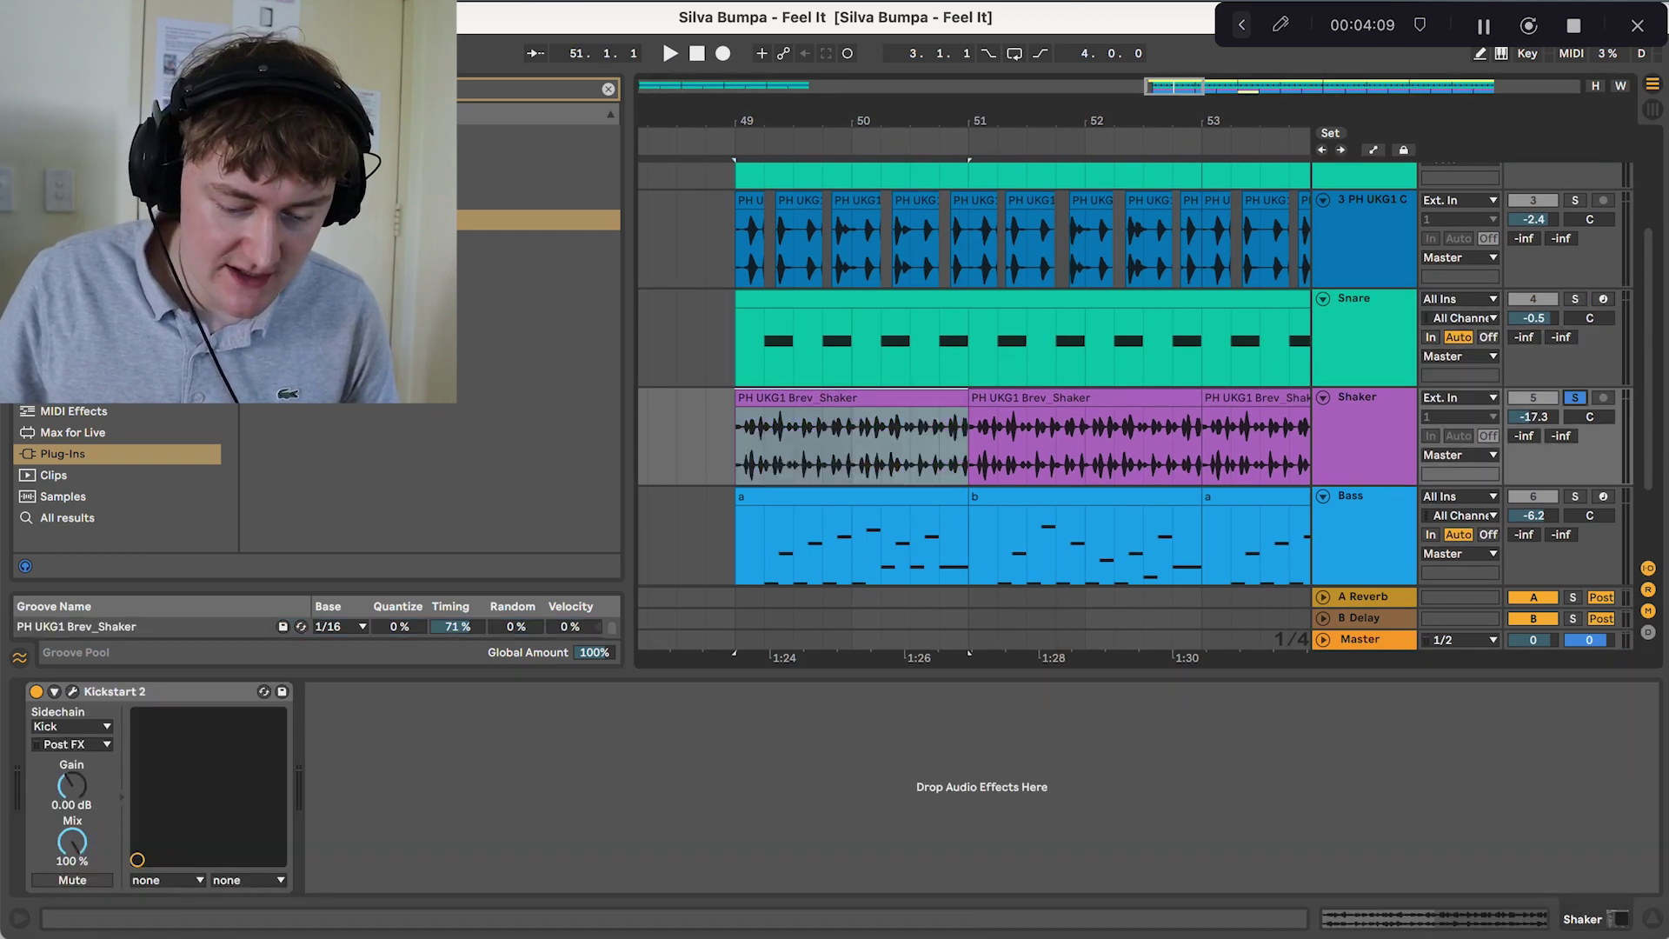
pyautogui.press('space')
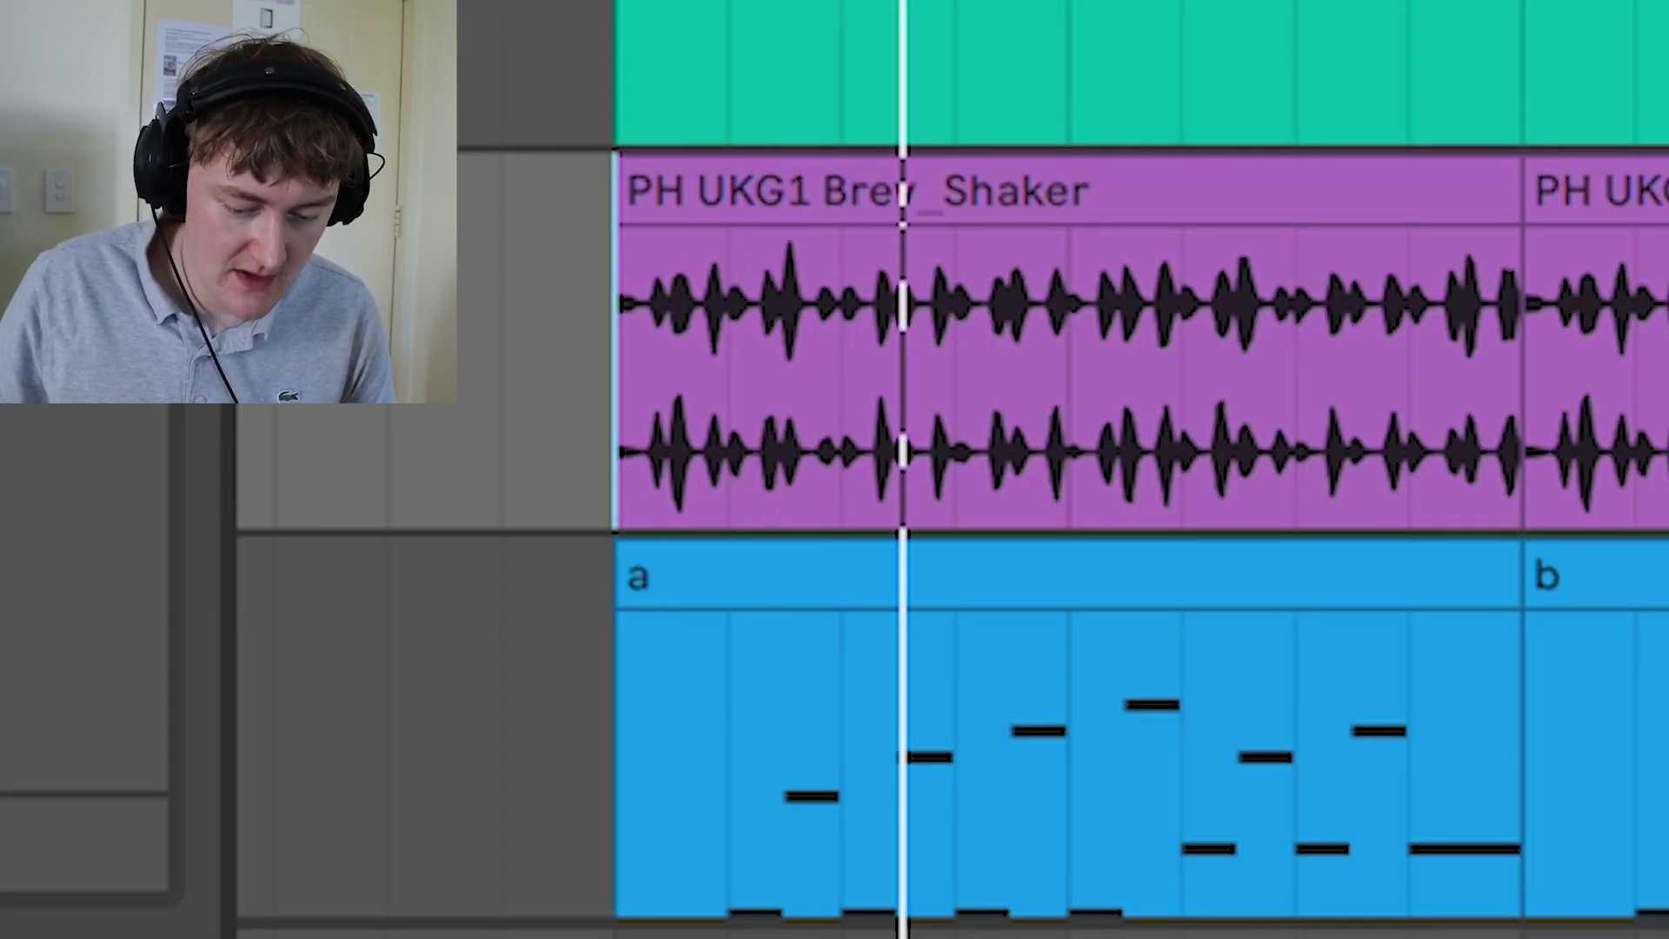
# View the Kickstart 2 sidechain settings on the Shaker track and close the plug-in window.
pyautogui.scroll(2, 1149, 294)
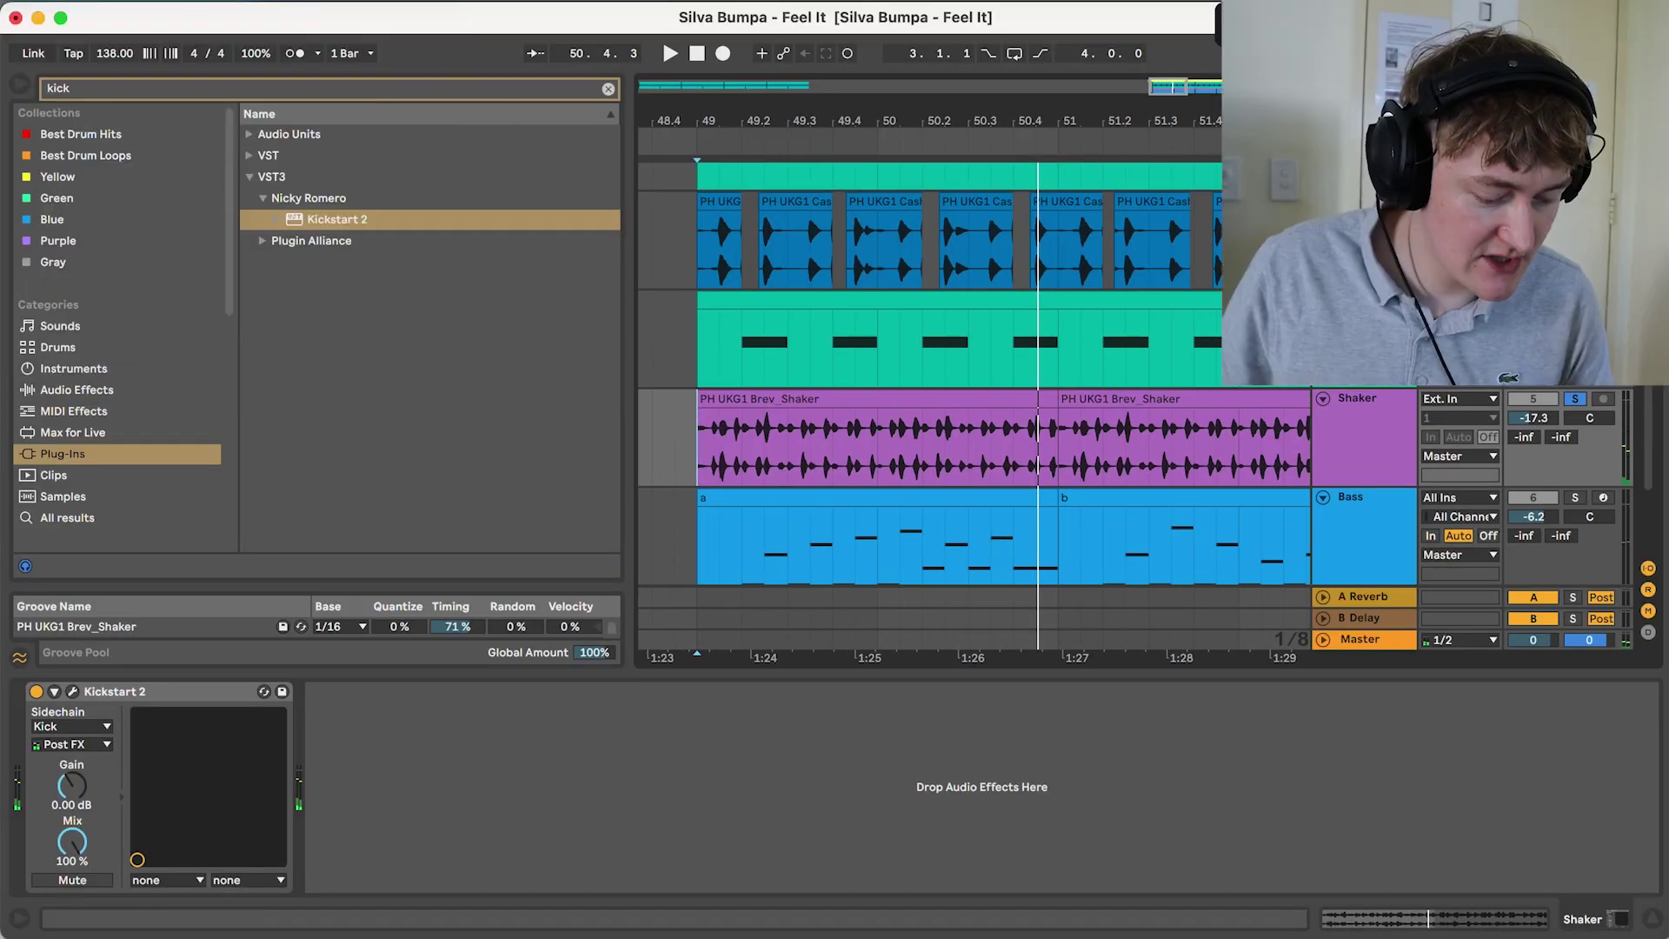
pyautogui.click(72, 692)
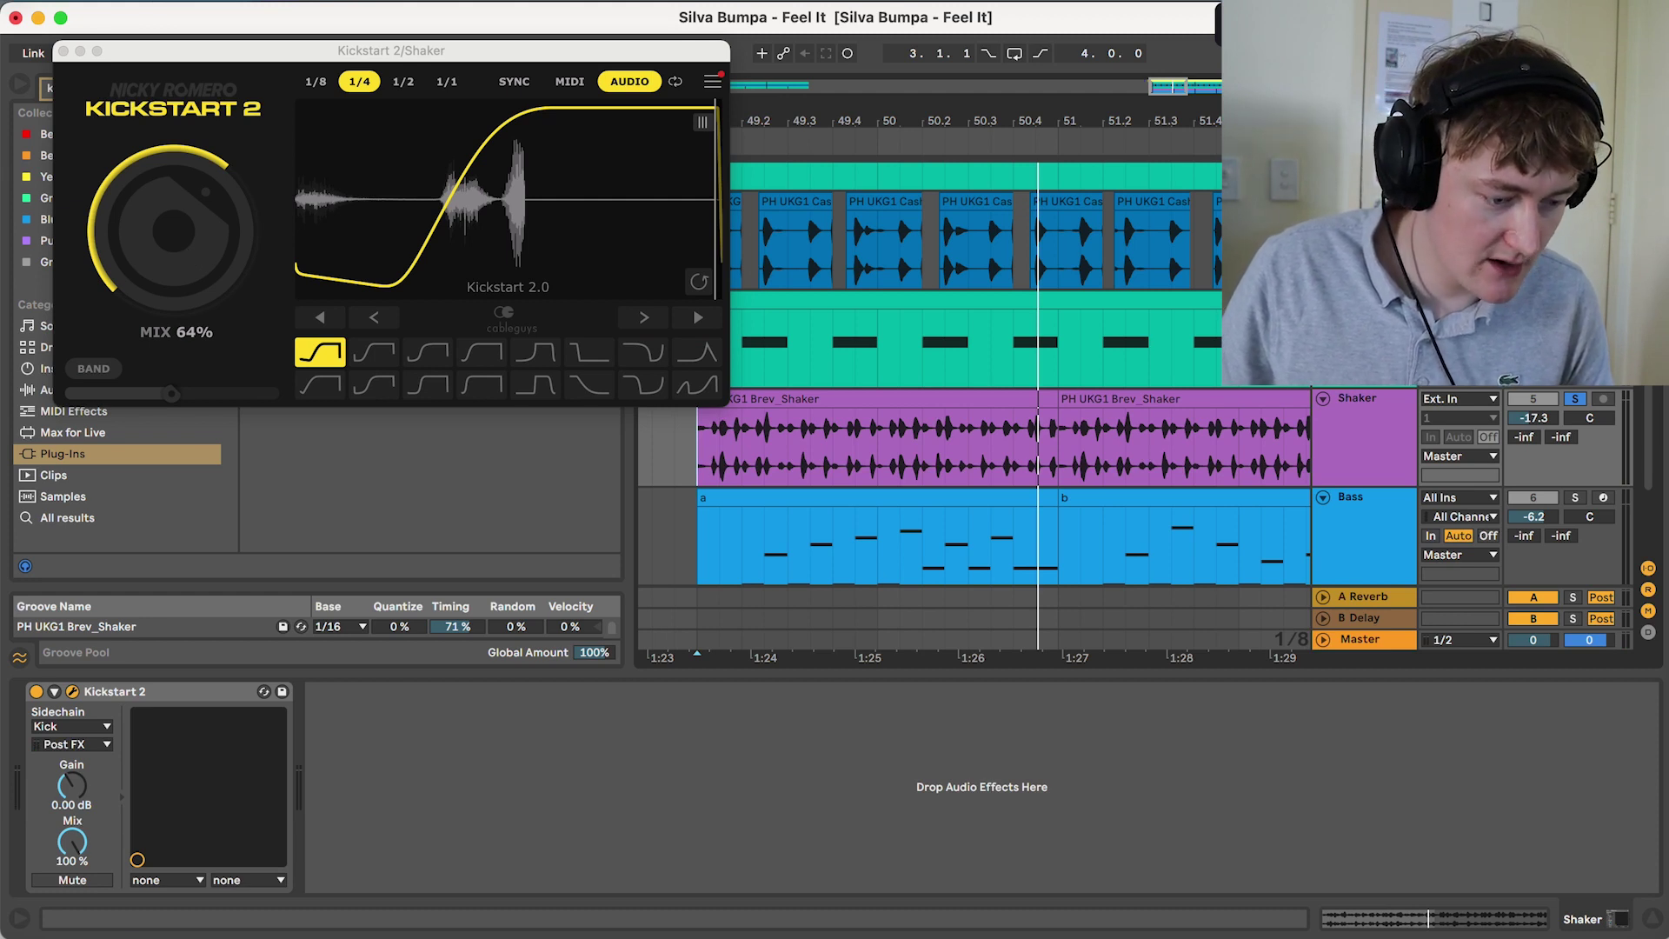
pyautogui.click(62, 52)
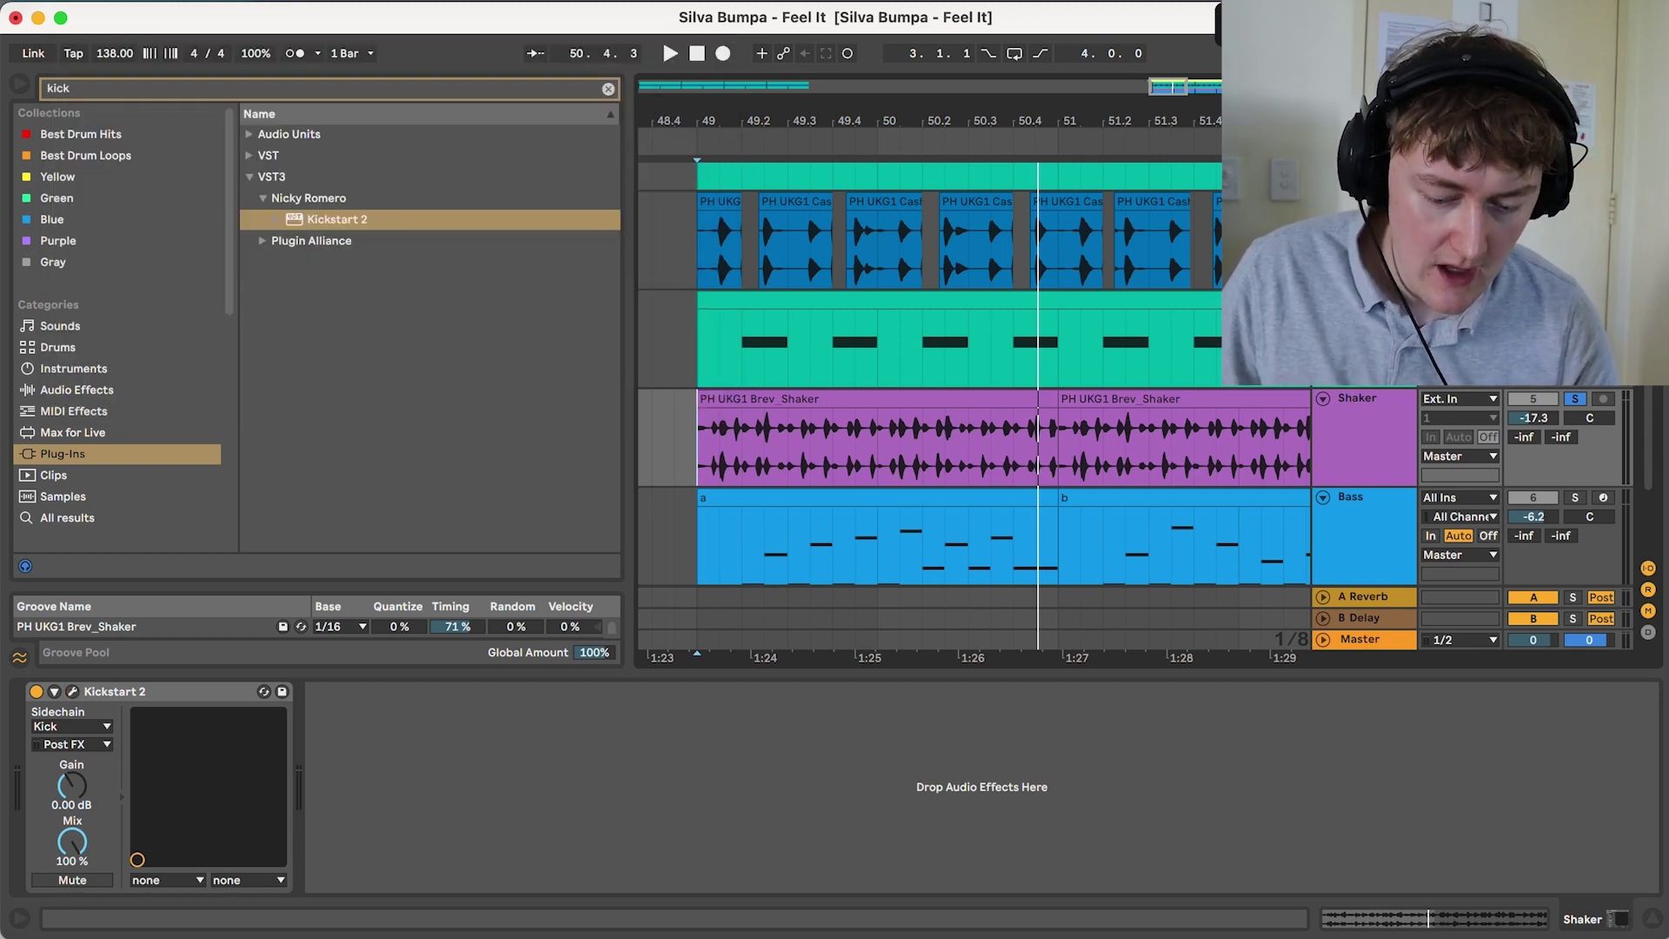
# Open the first shaker clip's waveform and show the Extract Groove(s) command without applying it.
pyautogui.doubleClick(878, 399)
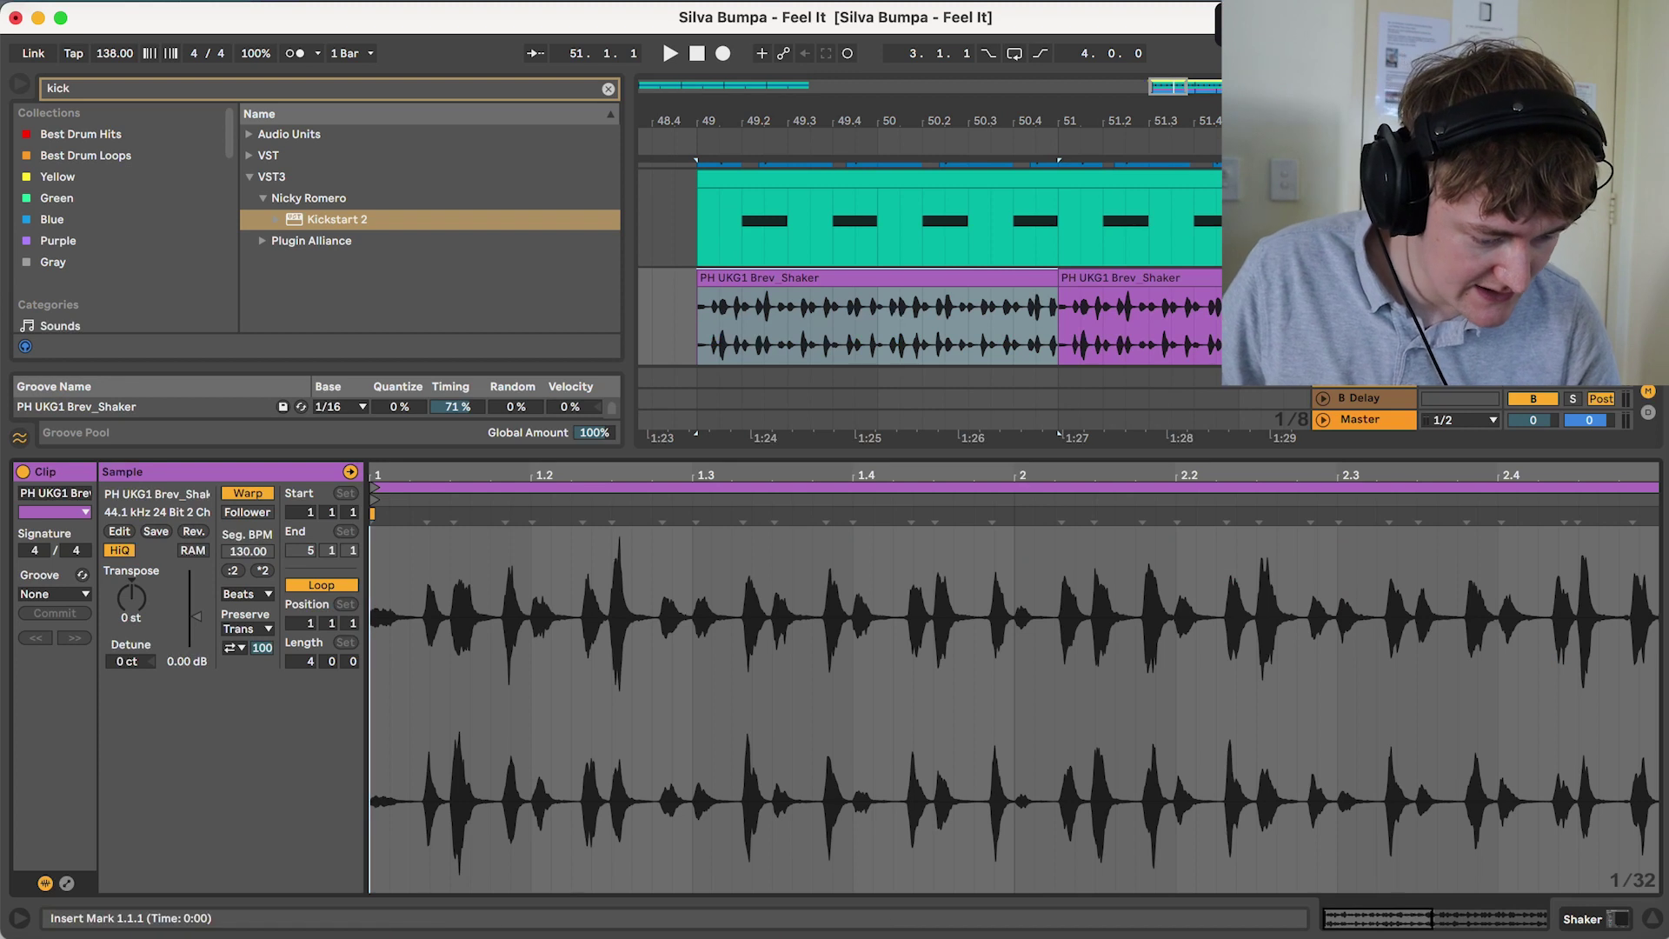
pyautogui.rightClick(632, 661)
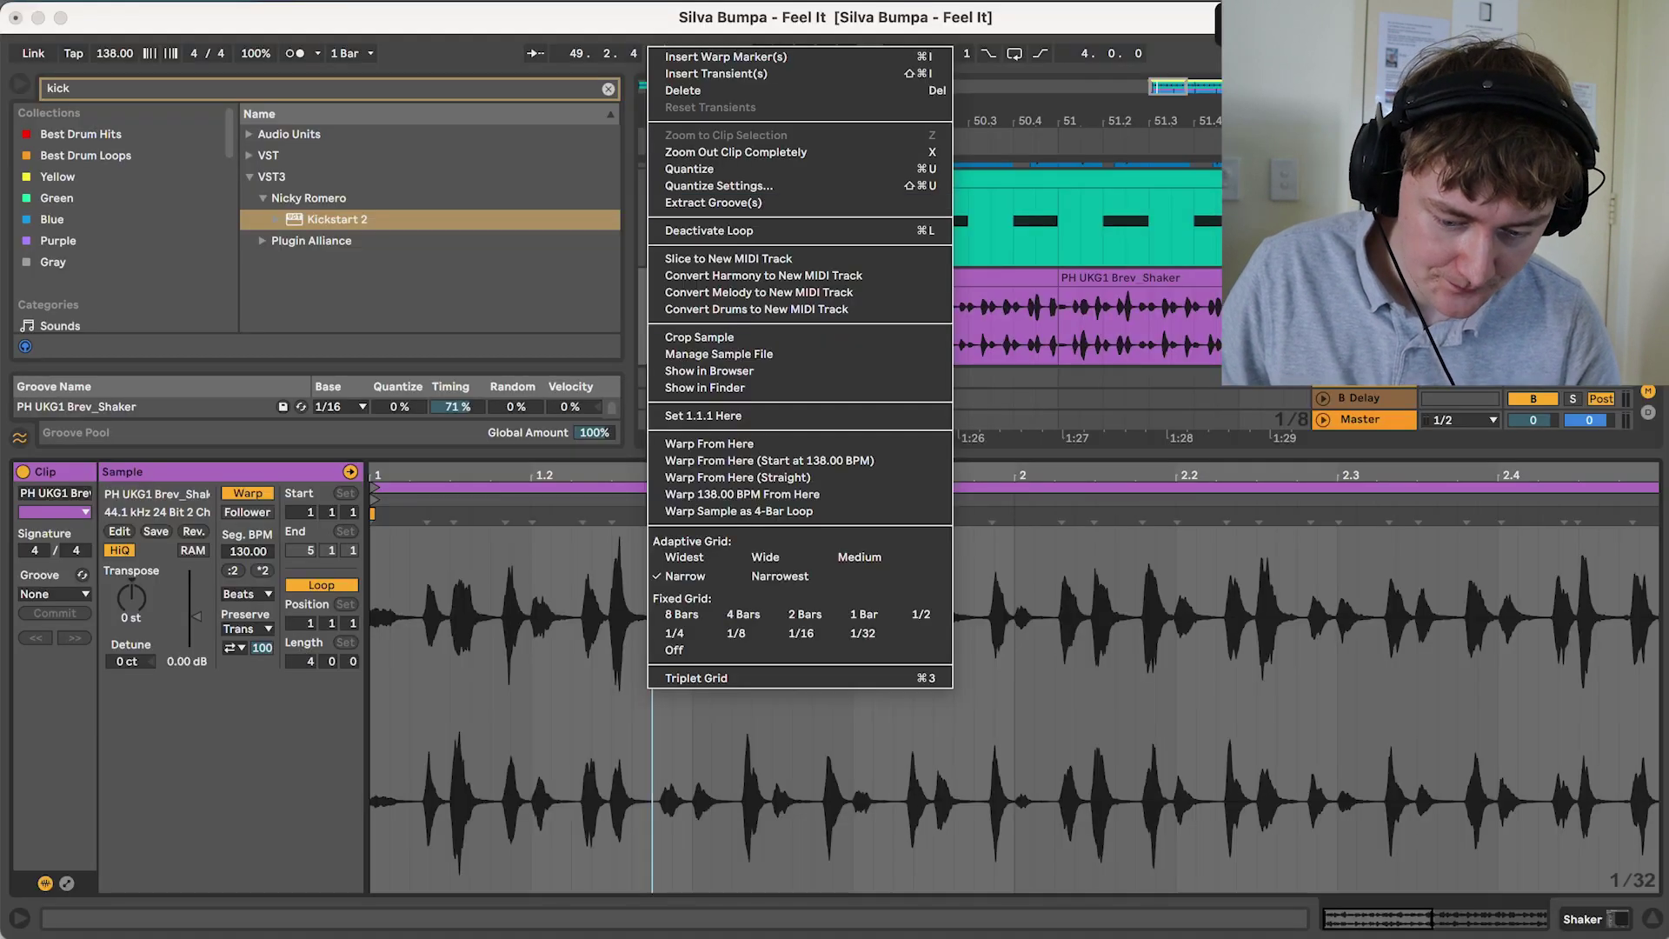
pyautogui.click(470, 369)
# Open the snare clip's notes to check which groove is assigned to it.
pyautogui.doubleClick(808, 468)
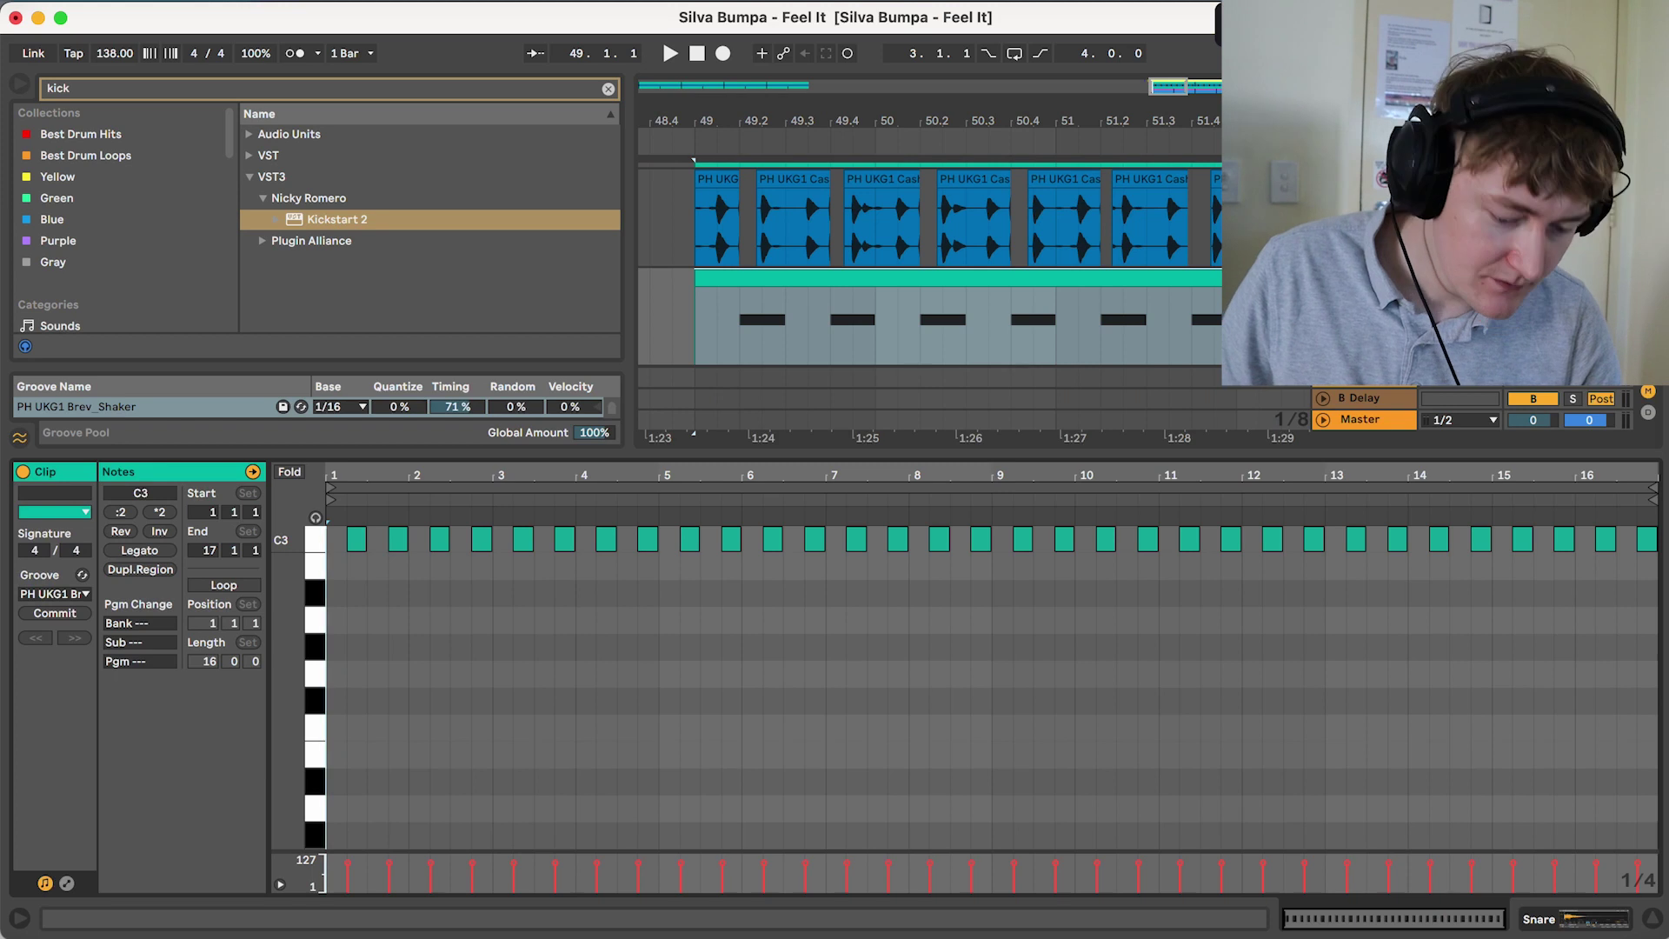
pyautogui.scroll(2, 776, 295)
pyautogui.scroll(-4, 777, 295)
pyautogui.click(776, 324)
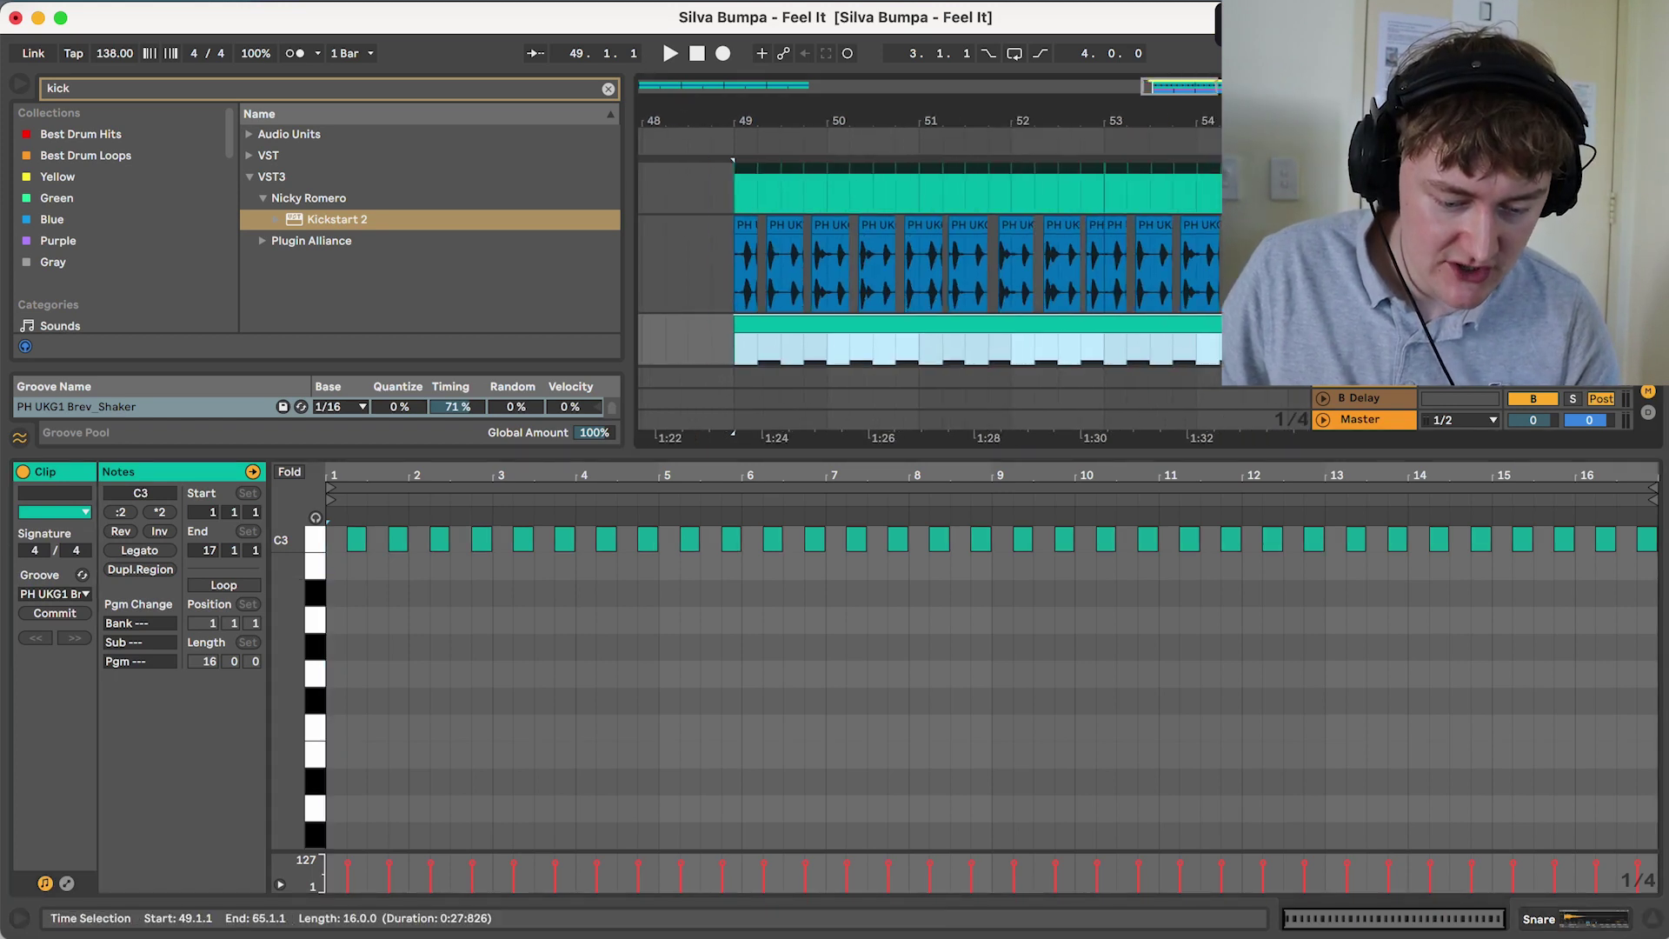
# Consolidate the chopped Cash_Top clips from bar 49 to bar 53 into one clip with the PH UKG1 Brev Shaker groove.
pyautogui.moveTo(711, 260); pyautogui.dragTo(1104, 261)
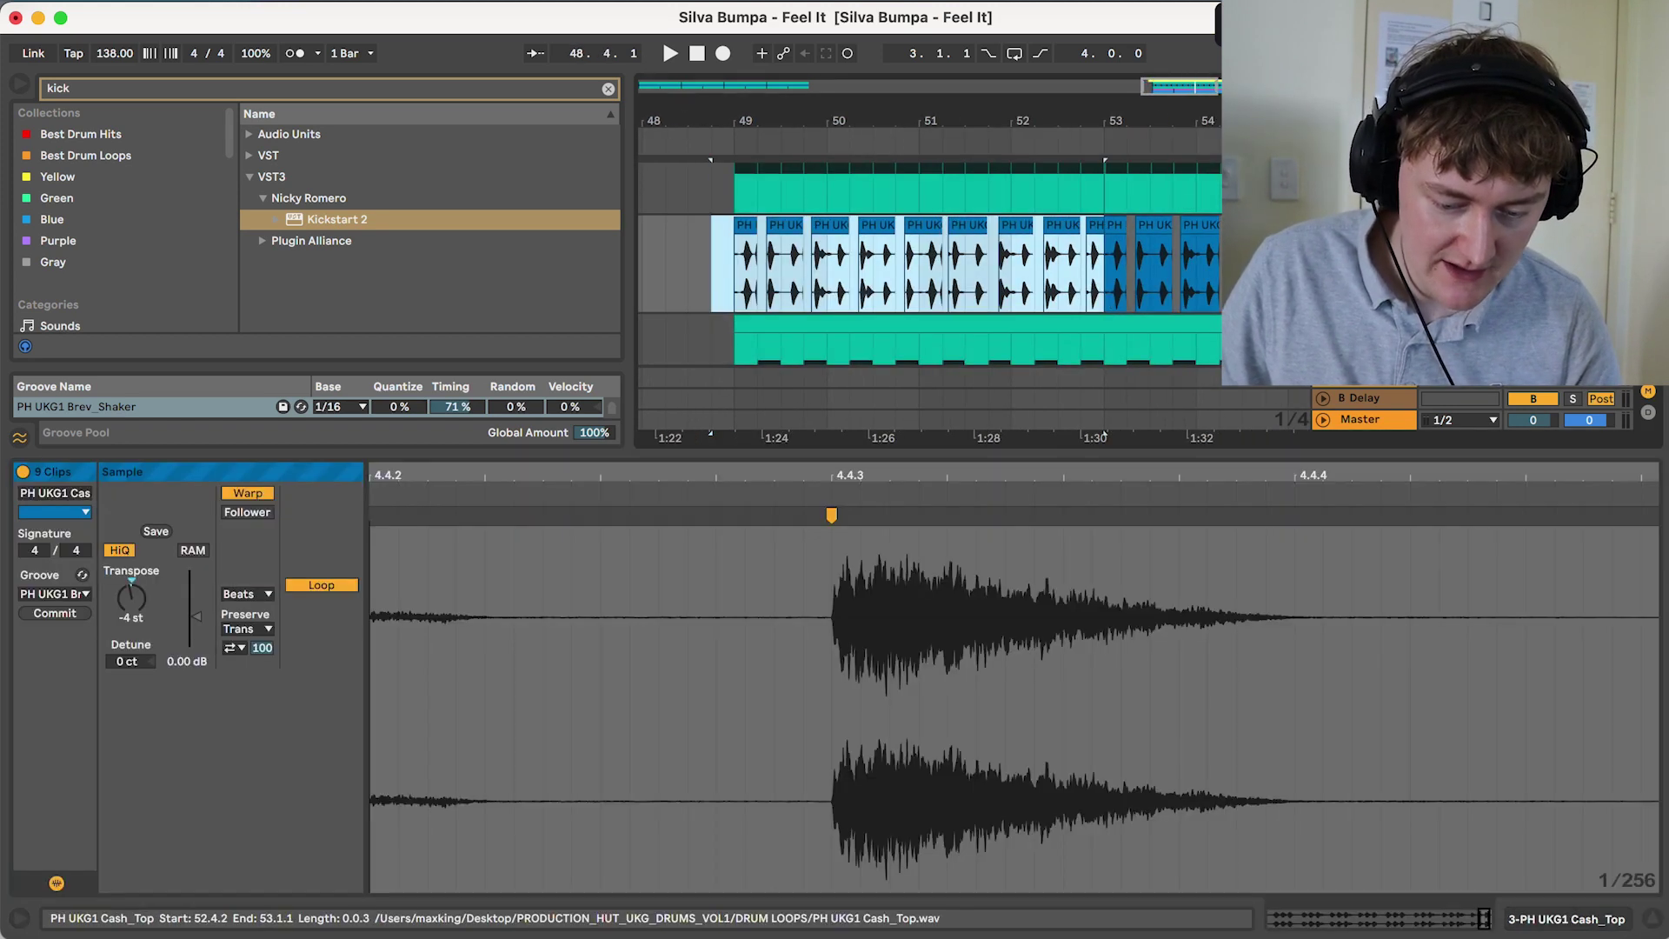
pyautogui.click(736, 269)
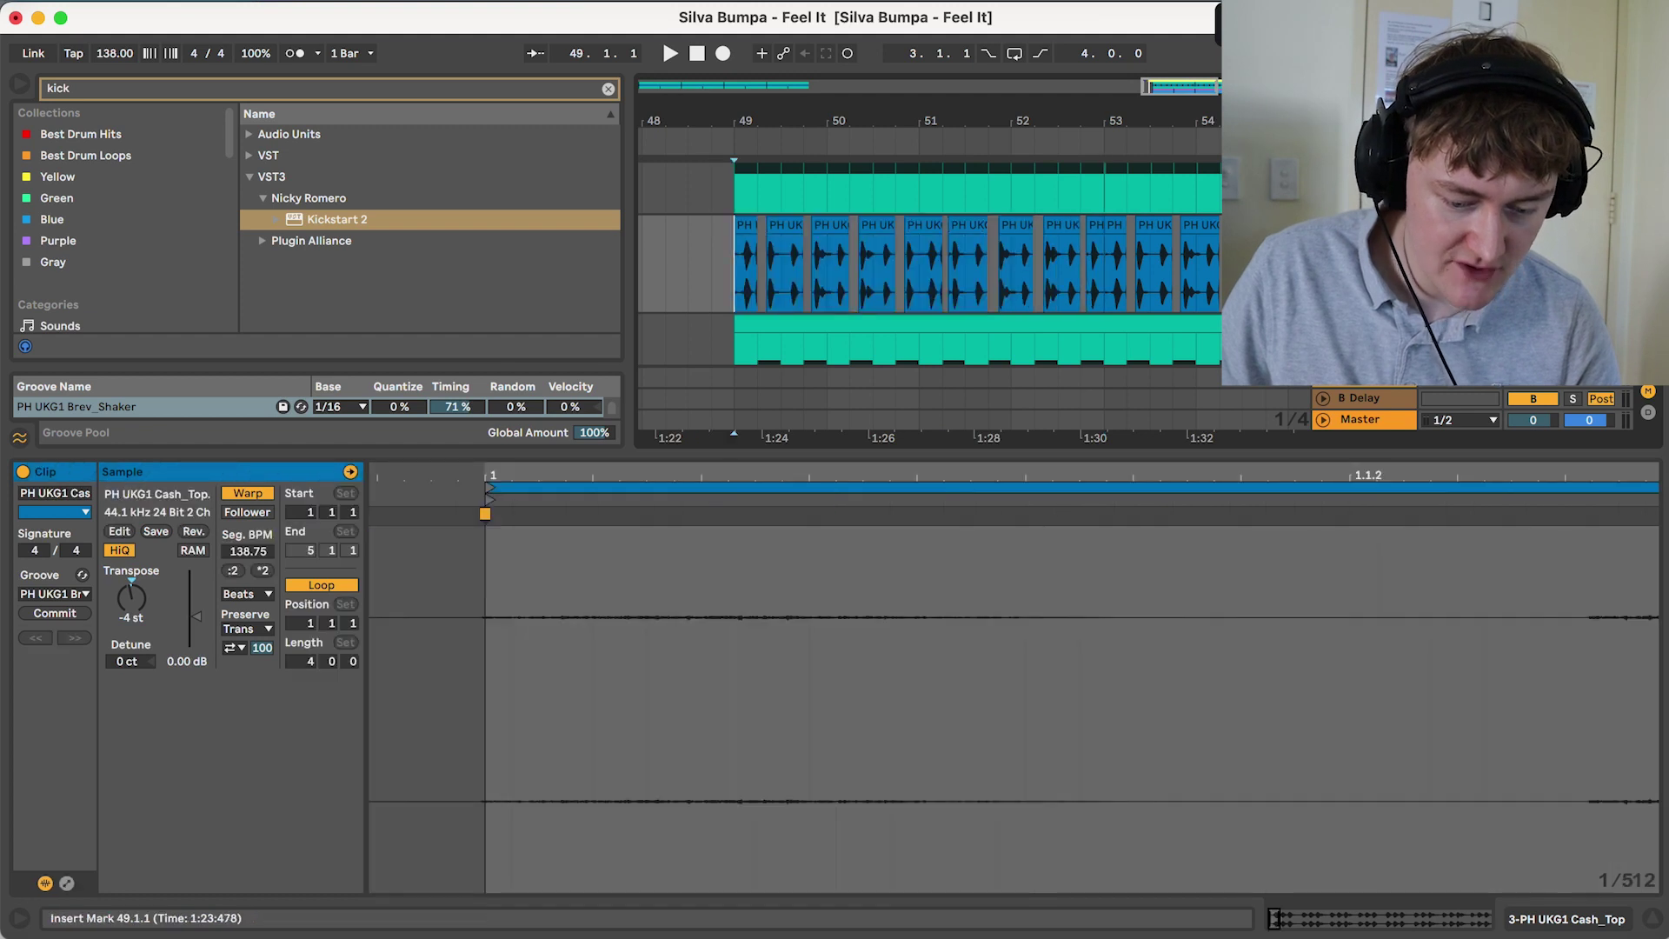
pyautogui.moveTo(730, 259); pyautogui.dragTo(1104, 261)
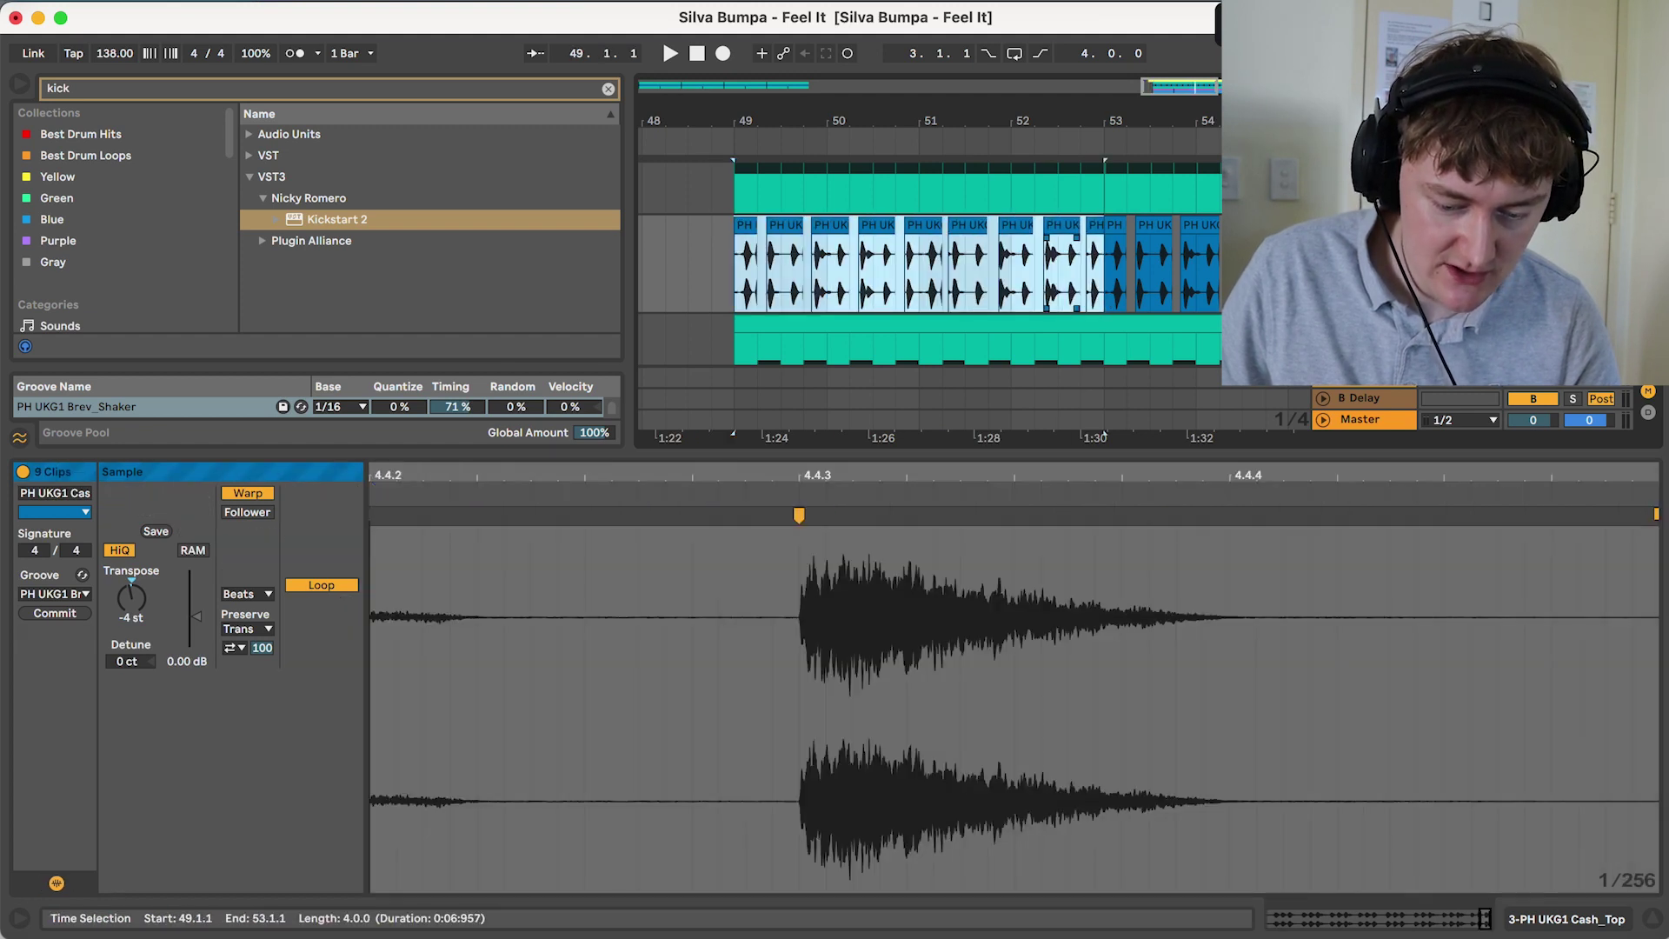
pyautogui.rightClick(1048, 250)
pyautogui.click(1130, 438)
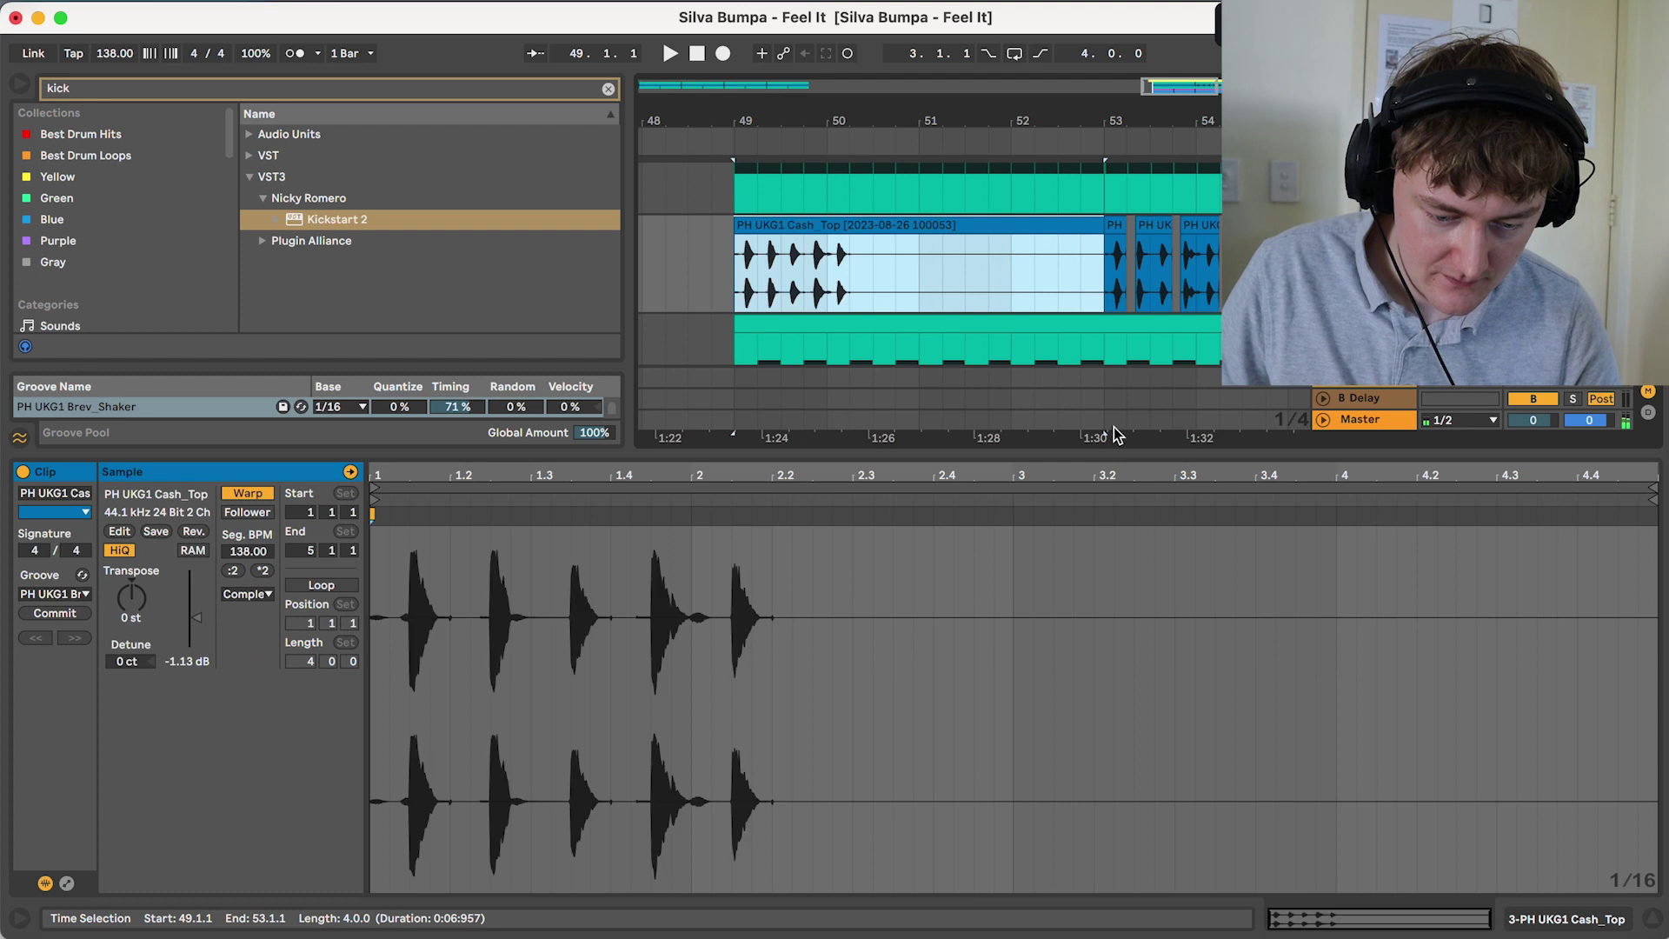
pyautogui.click(54, 594)
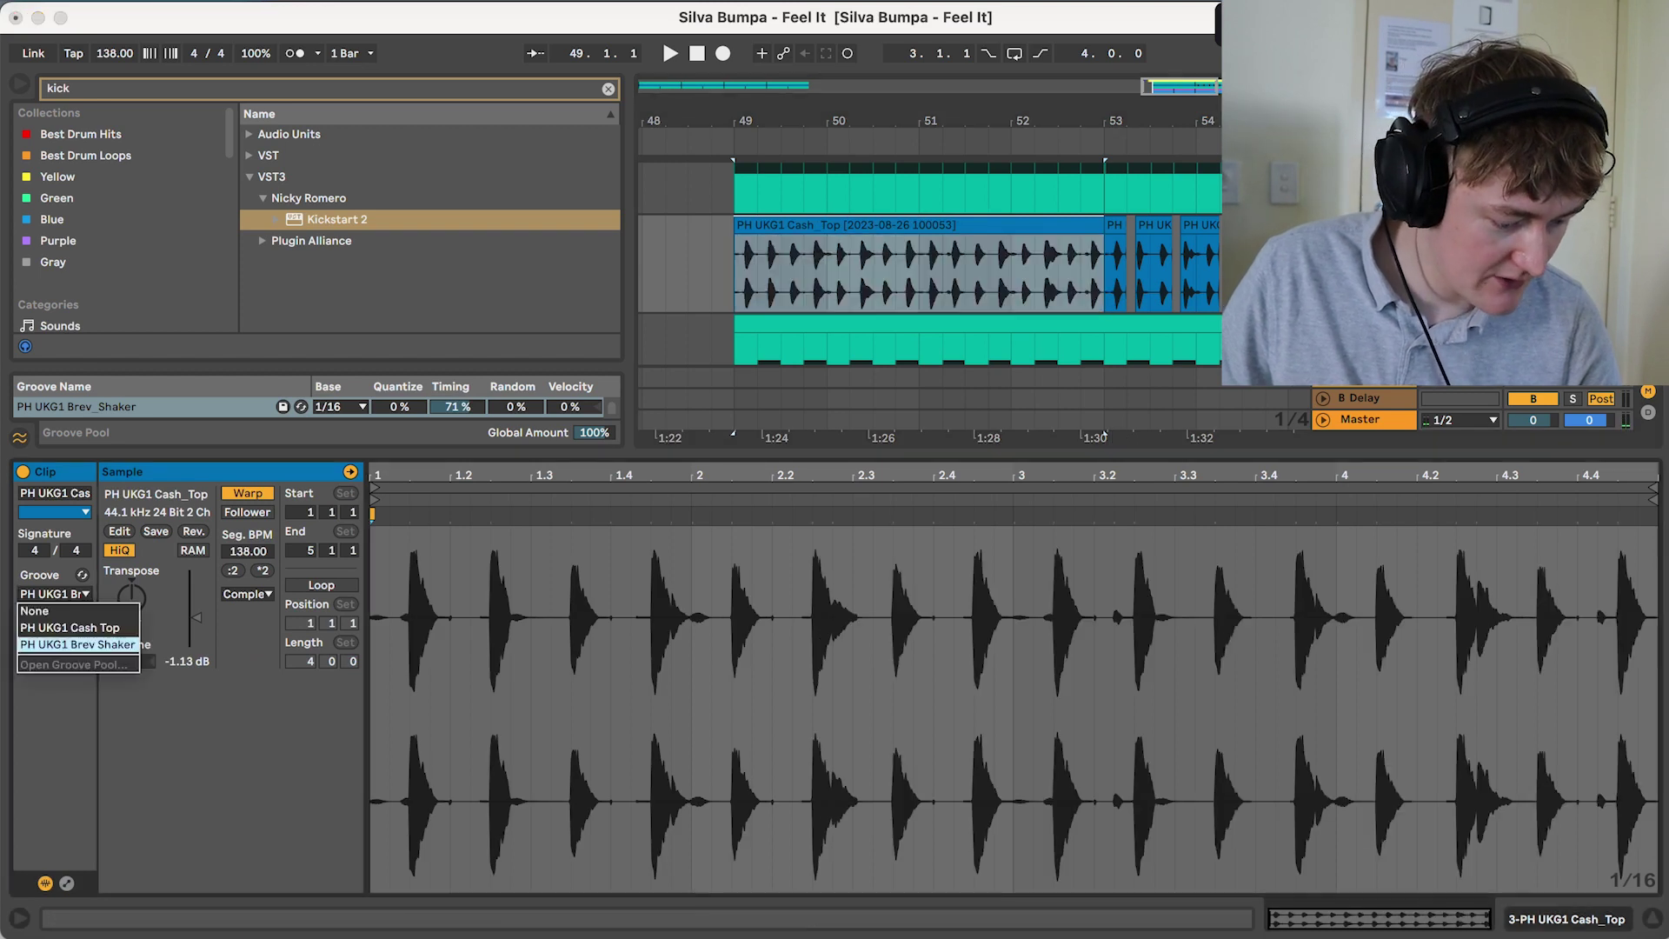
pyautogui.click(69, 627)
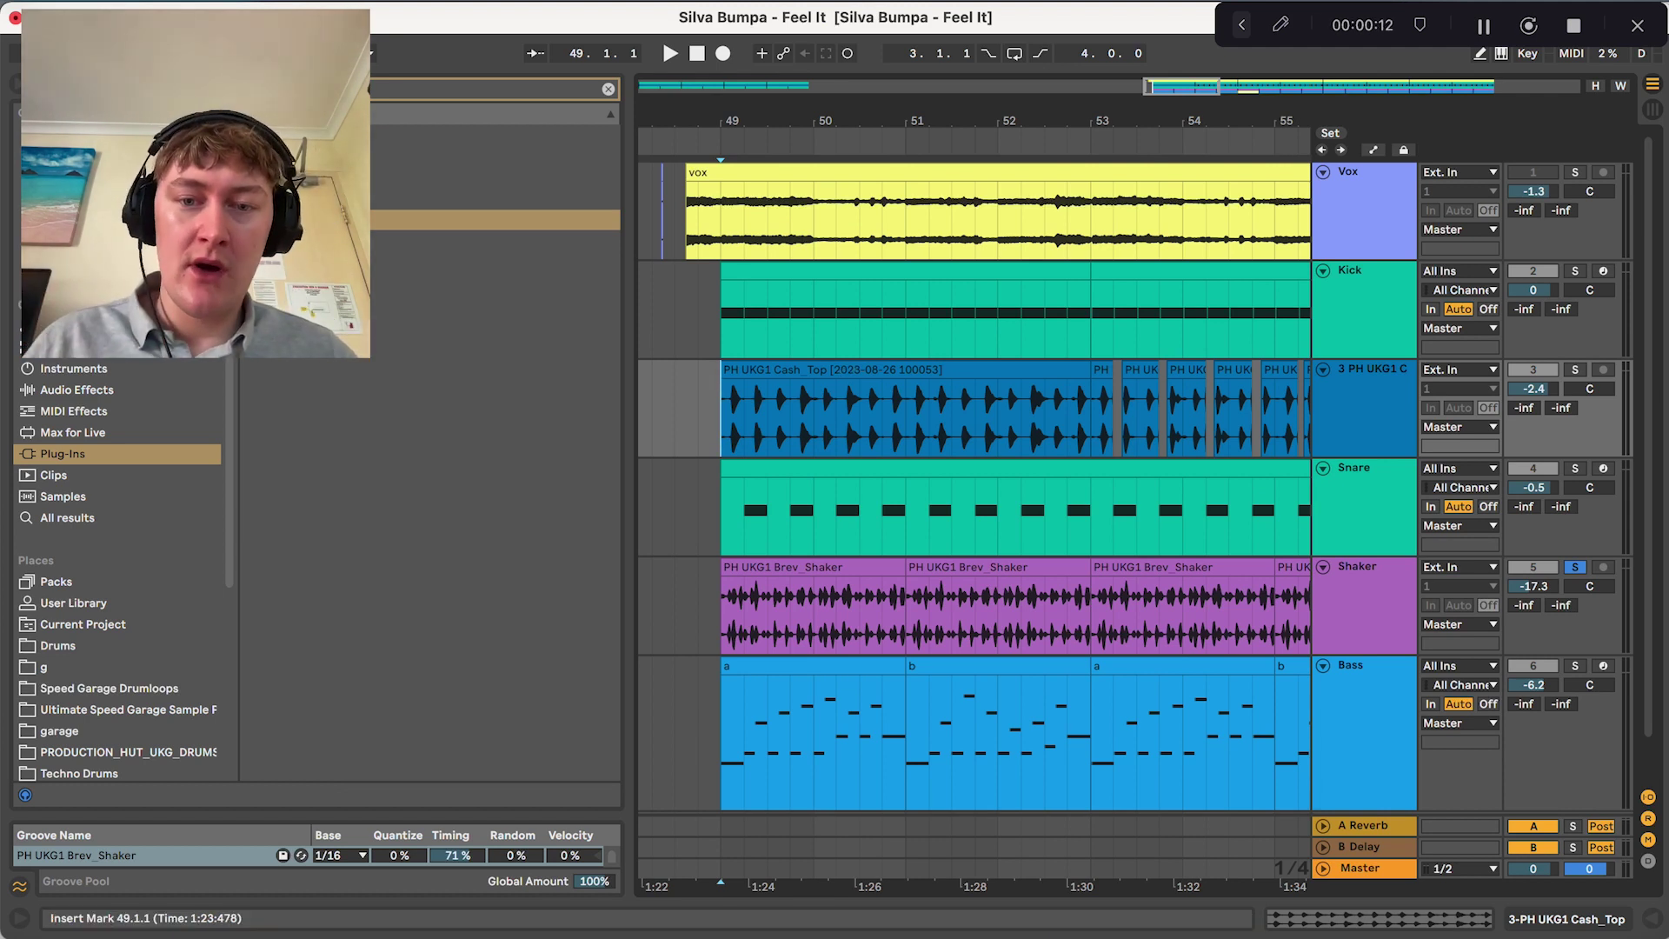
# Try quantizing the first Brev_Shaker clip and undo the quantization.
pyautogui.doubleClick(848, 575)
pyautogui.rightClick(713, 609)
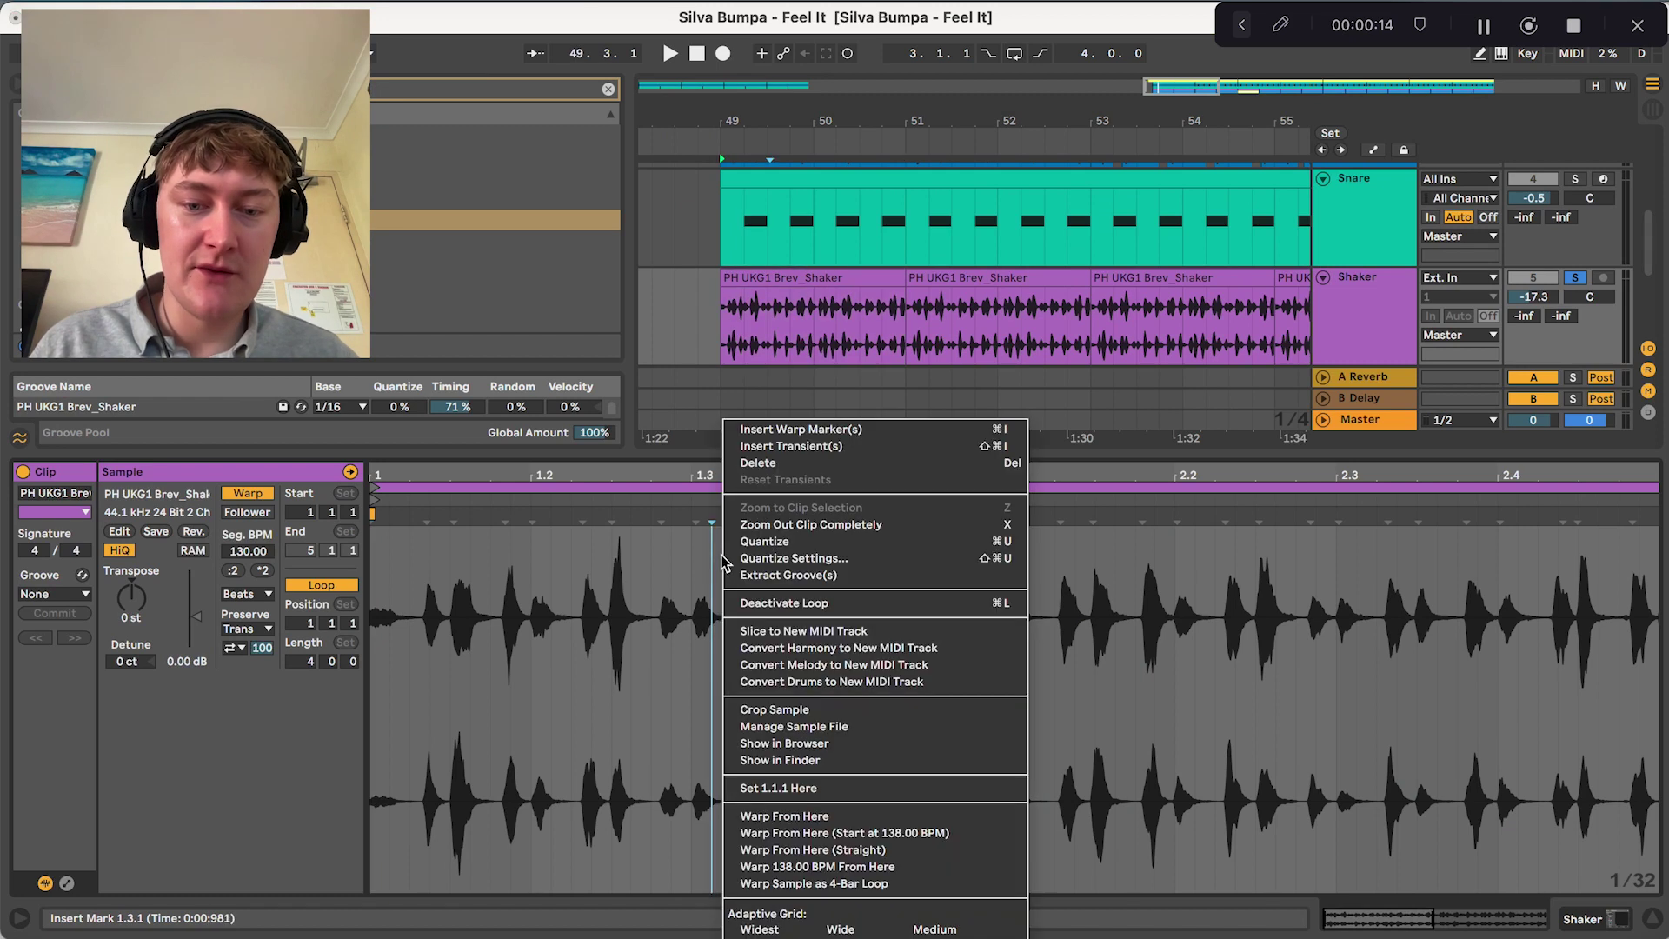
pyautogui.click(765, 541)
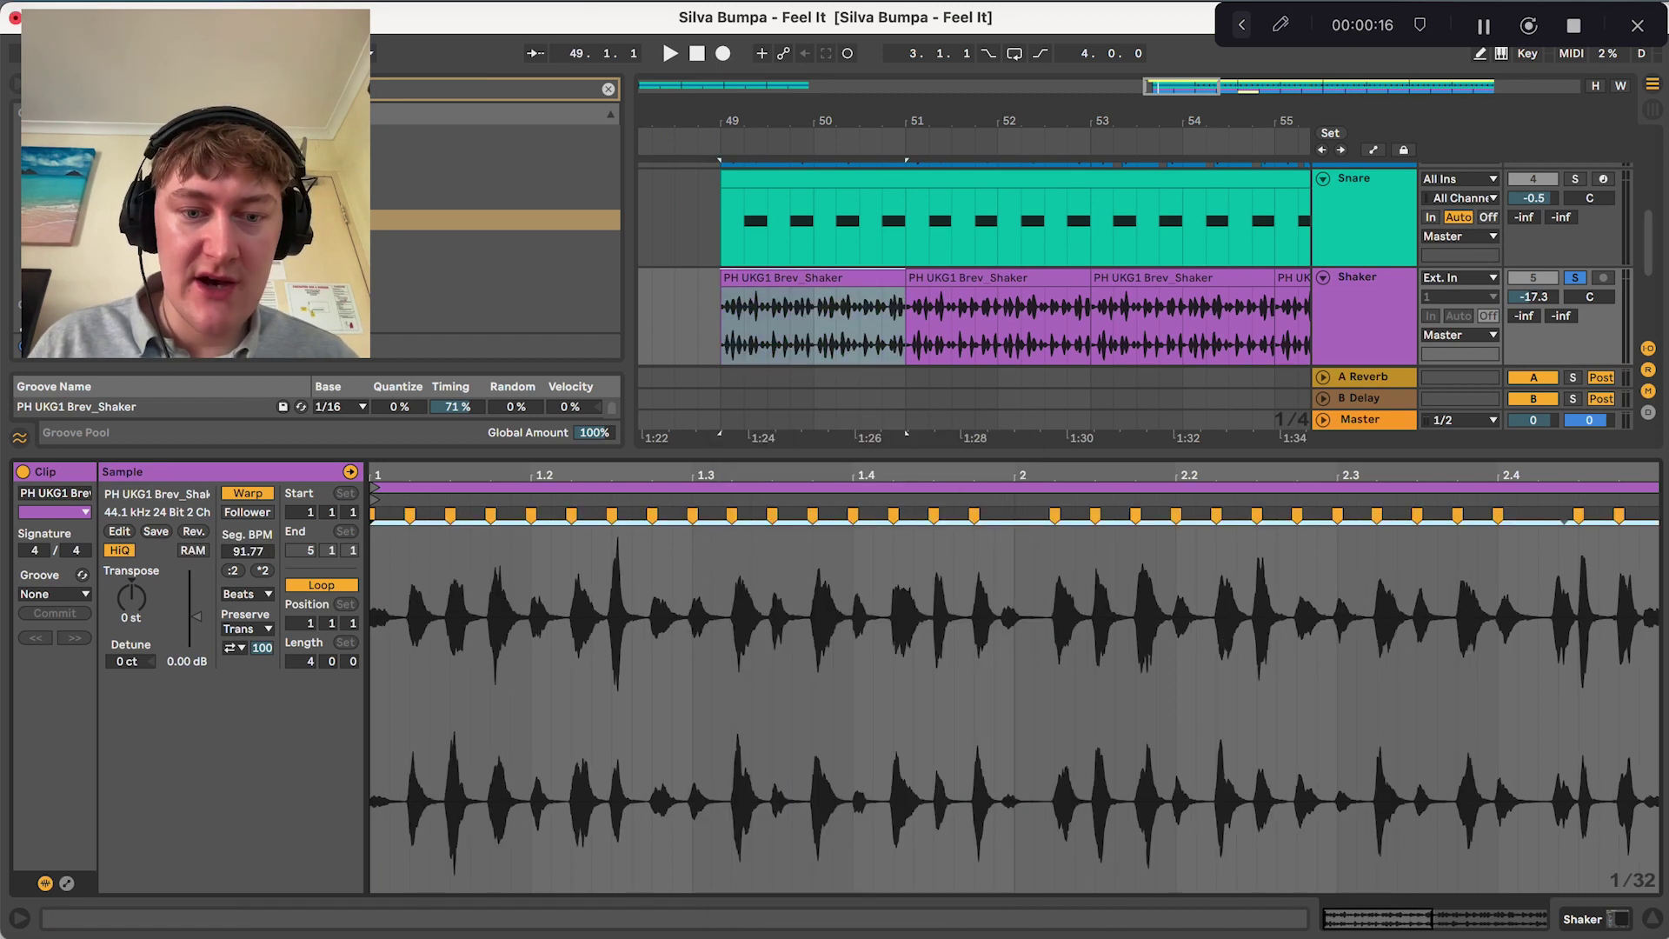
pyautogui.press('super+z')
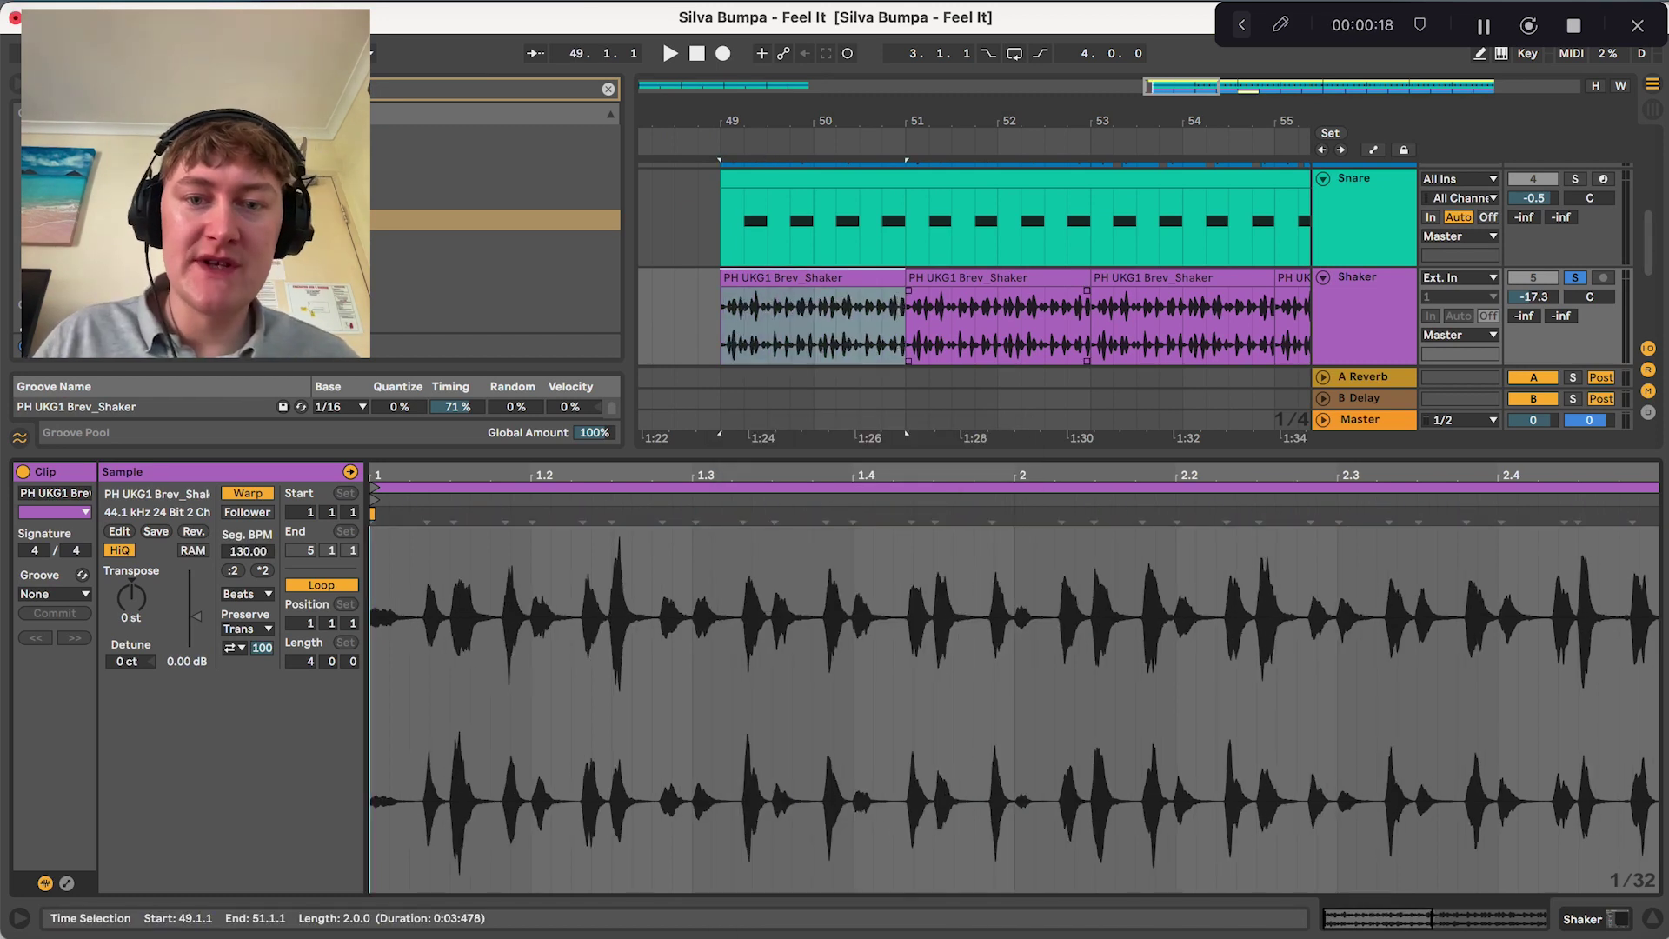
# Quantize the consolidated Cash_Top clip at bars 49 to 53.
pyautogui.scroll(3, 834, 260)
pyautogui.click(870, 234)
pyautogui.rightClick(756, 609)
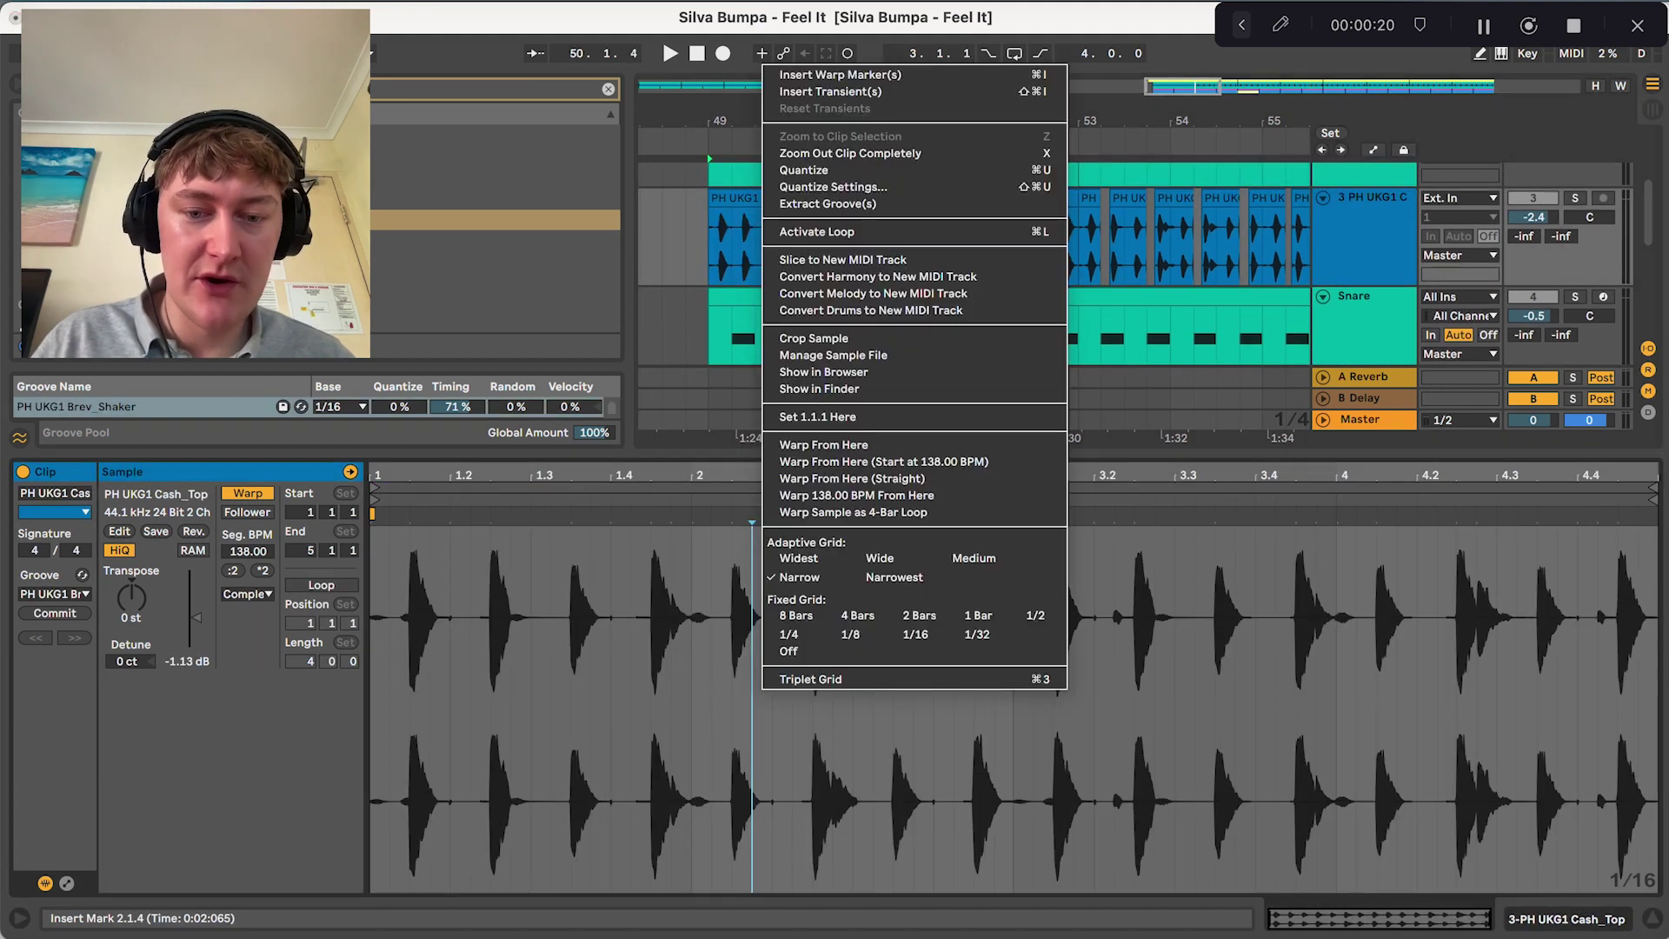
pyautogui.click(804, 169)
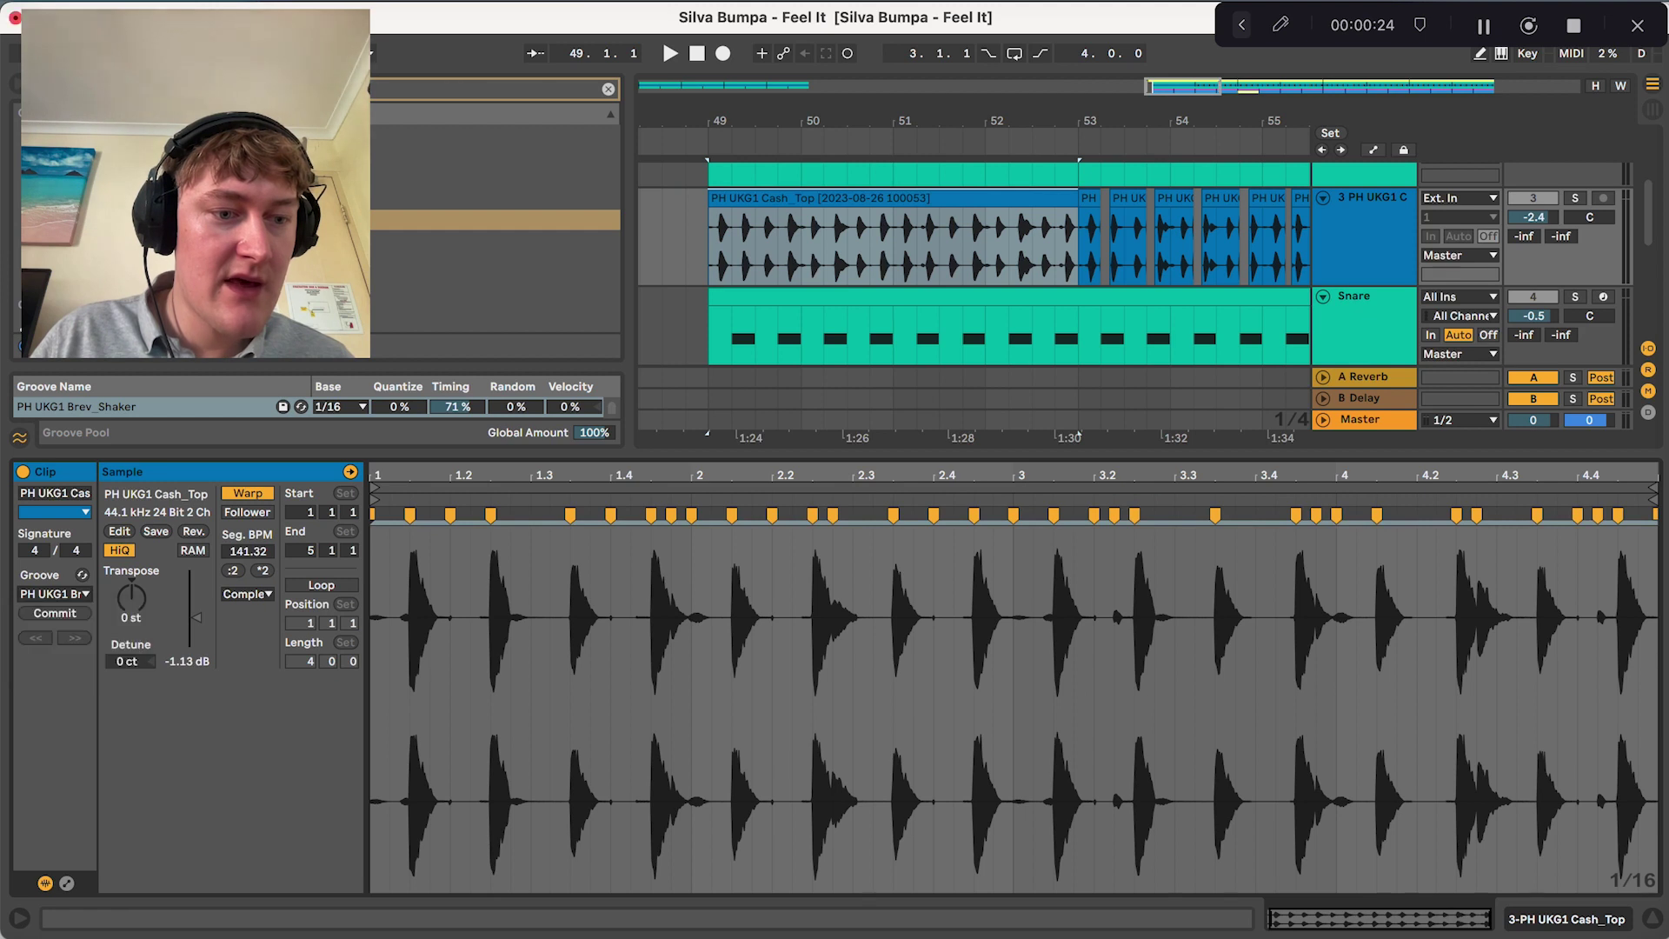
# Try committing the PH UKG1 Brev Shaker groove repeatedly to the consolidated Cash_Top clip and undo the commits.
pyautogui.click(55, 614)
pyautogui.click(55, 595)
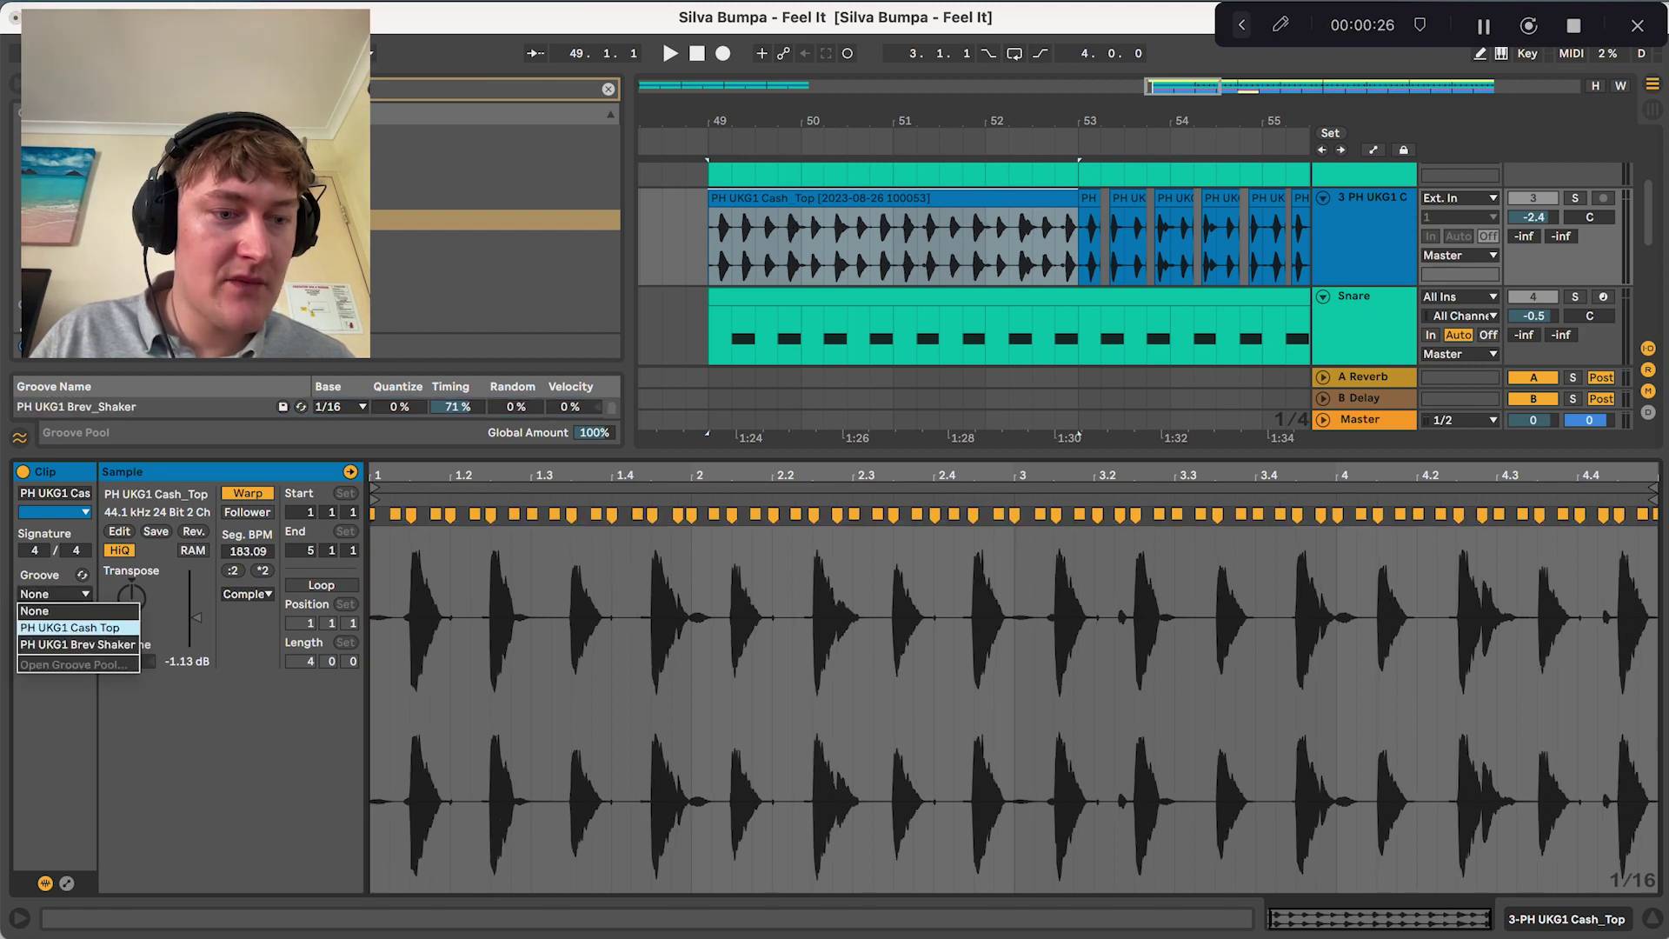
pyautogui.click(65, 626)
pyautogui.click(55, 594)
pyautogui.click(65, 645)
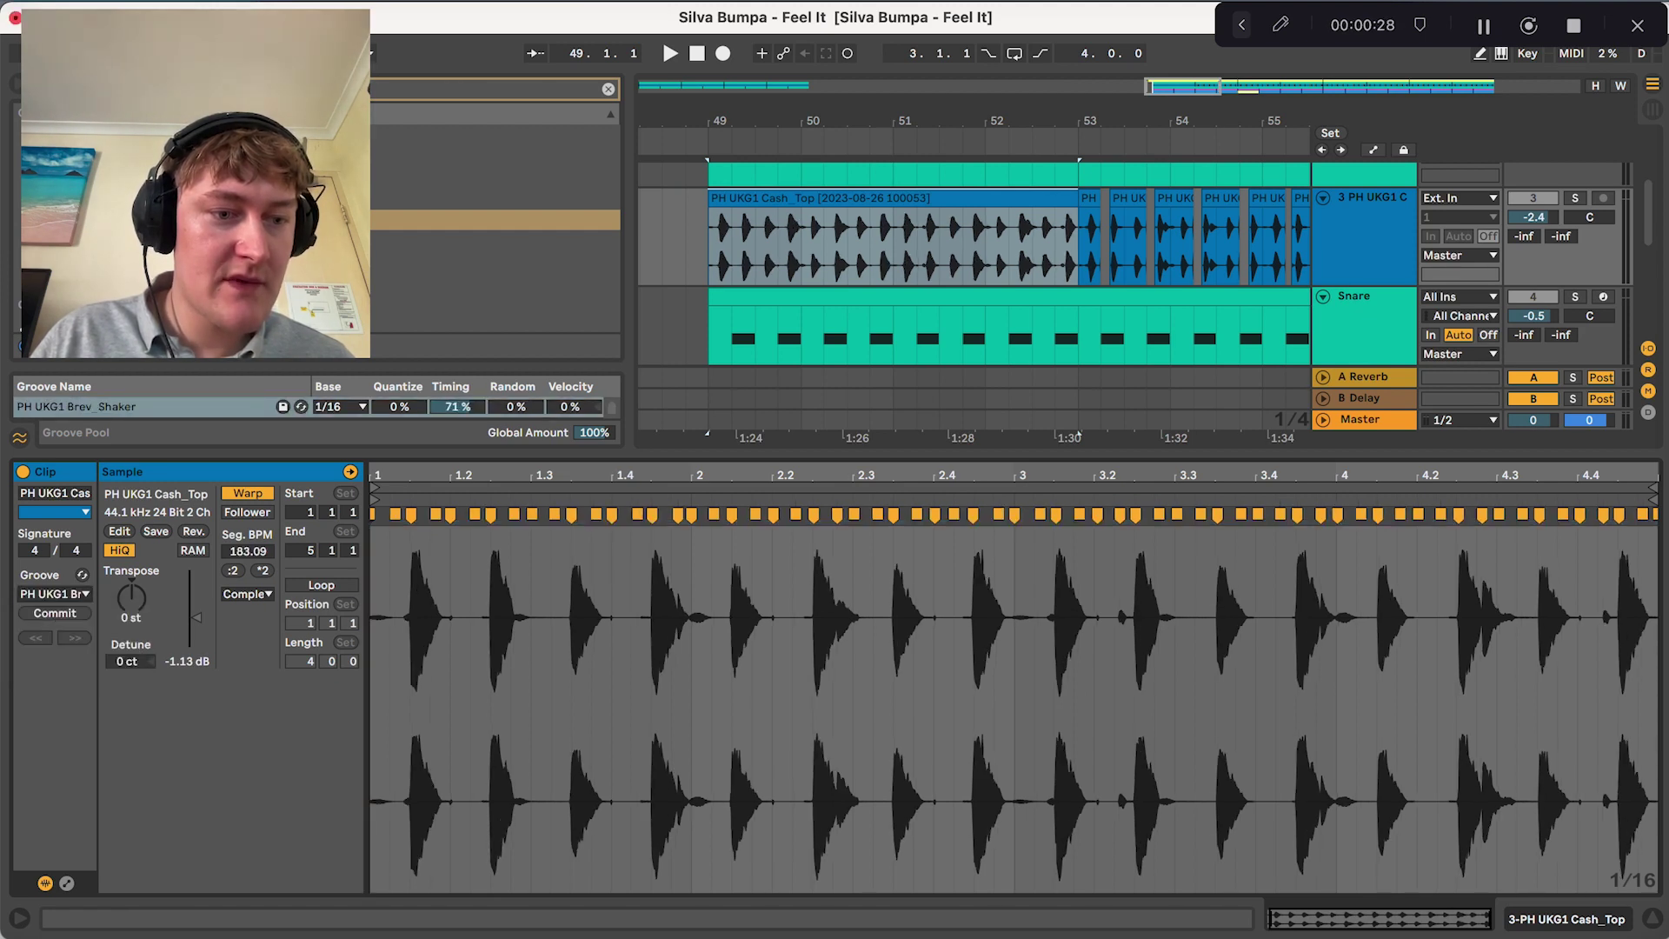
pyautogui.click(54, 614)
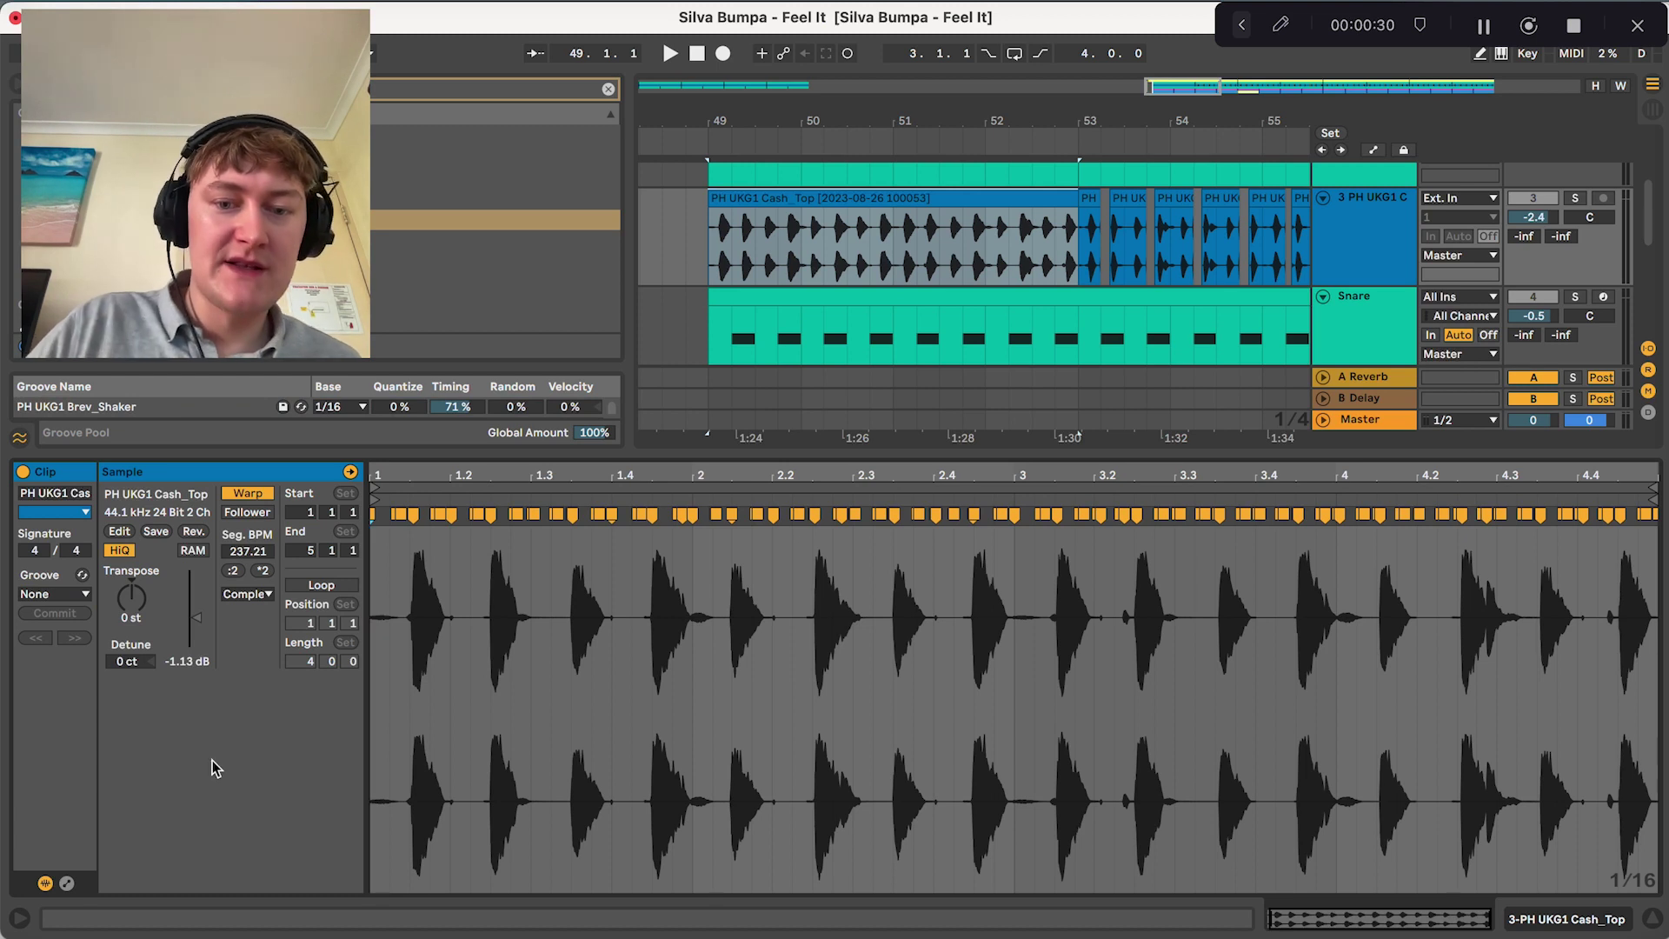
pyautogui.hotkey('ctrl', 'z')
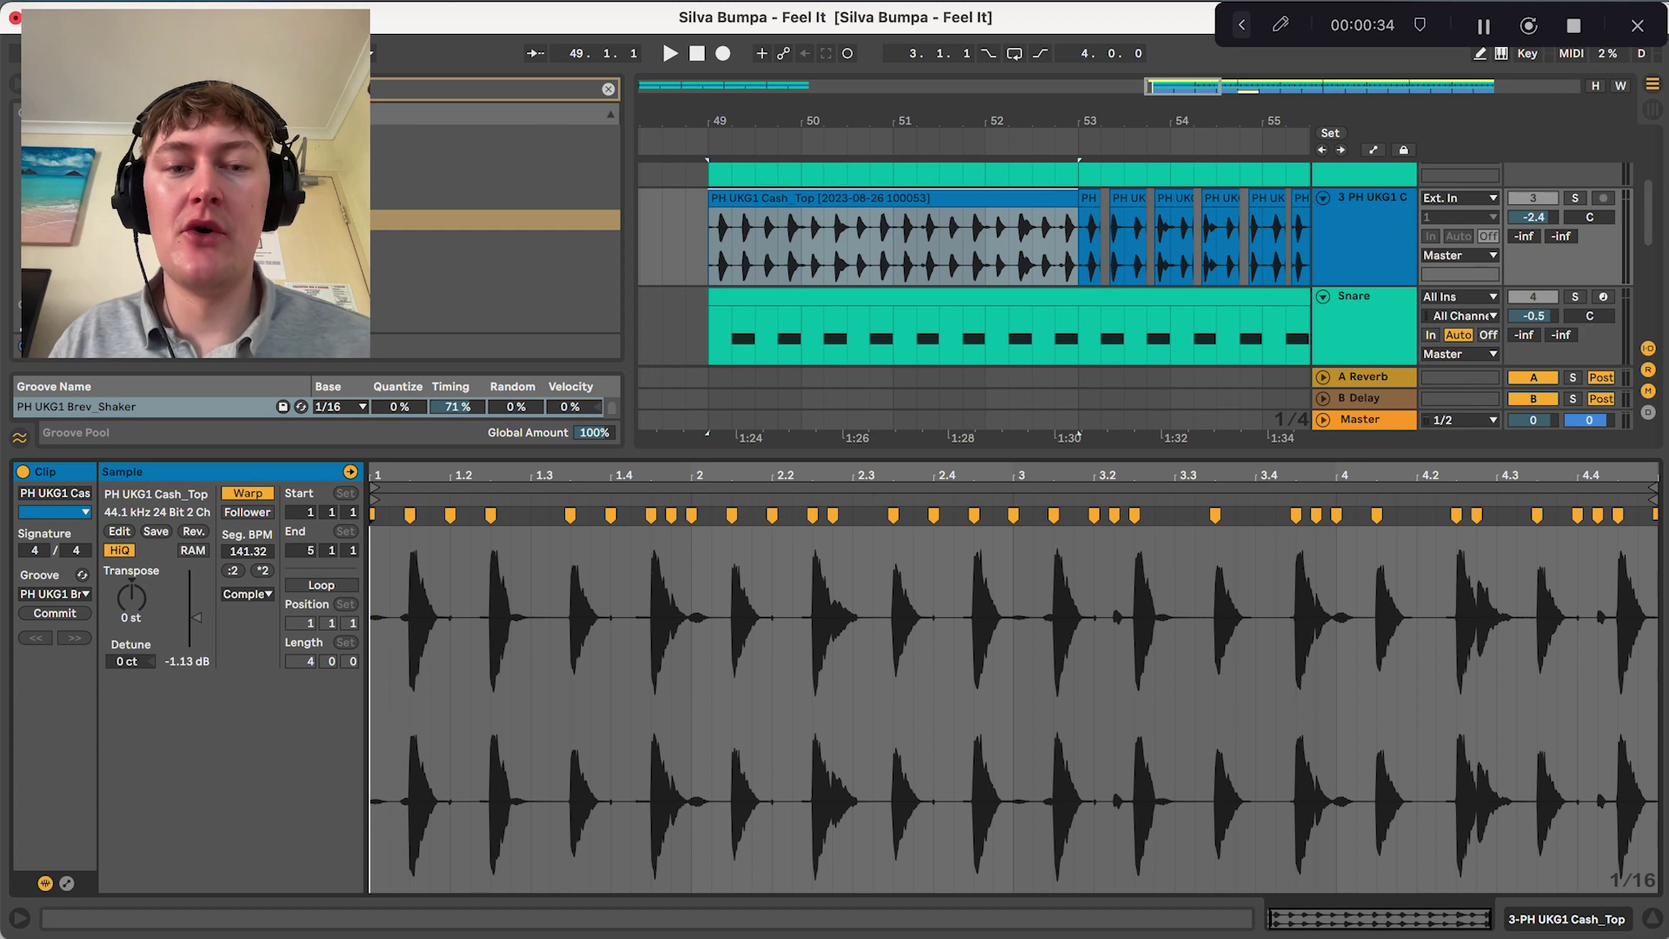
# Solo the Bass track and play the bassline from bar 49.
pyautogui.press('super+alt+l')
pyautogui.scroll(-5, 903, 459)
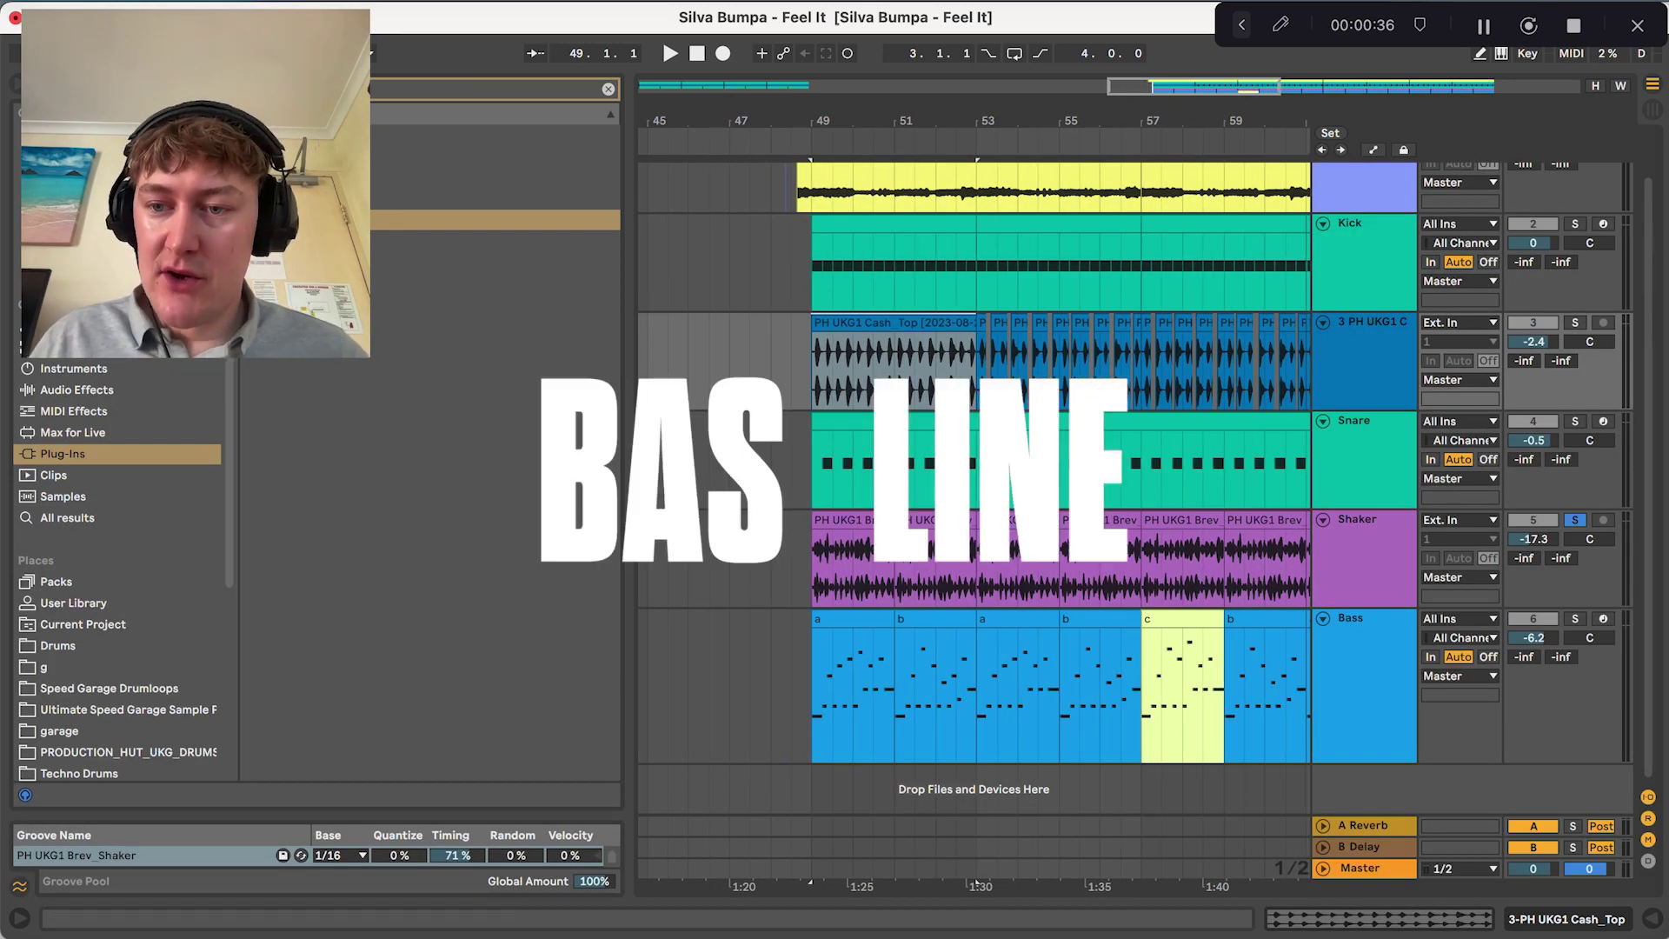
pyautogui.click(1365, 619)
pyautogui.doubleClick(1365, 619)
pyautogui.click(1575, 441)
pyautogui.click(812, 522)
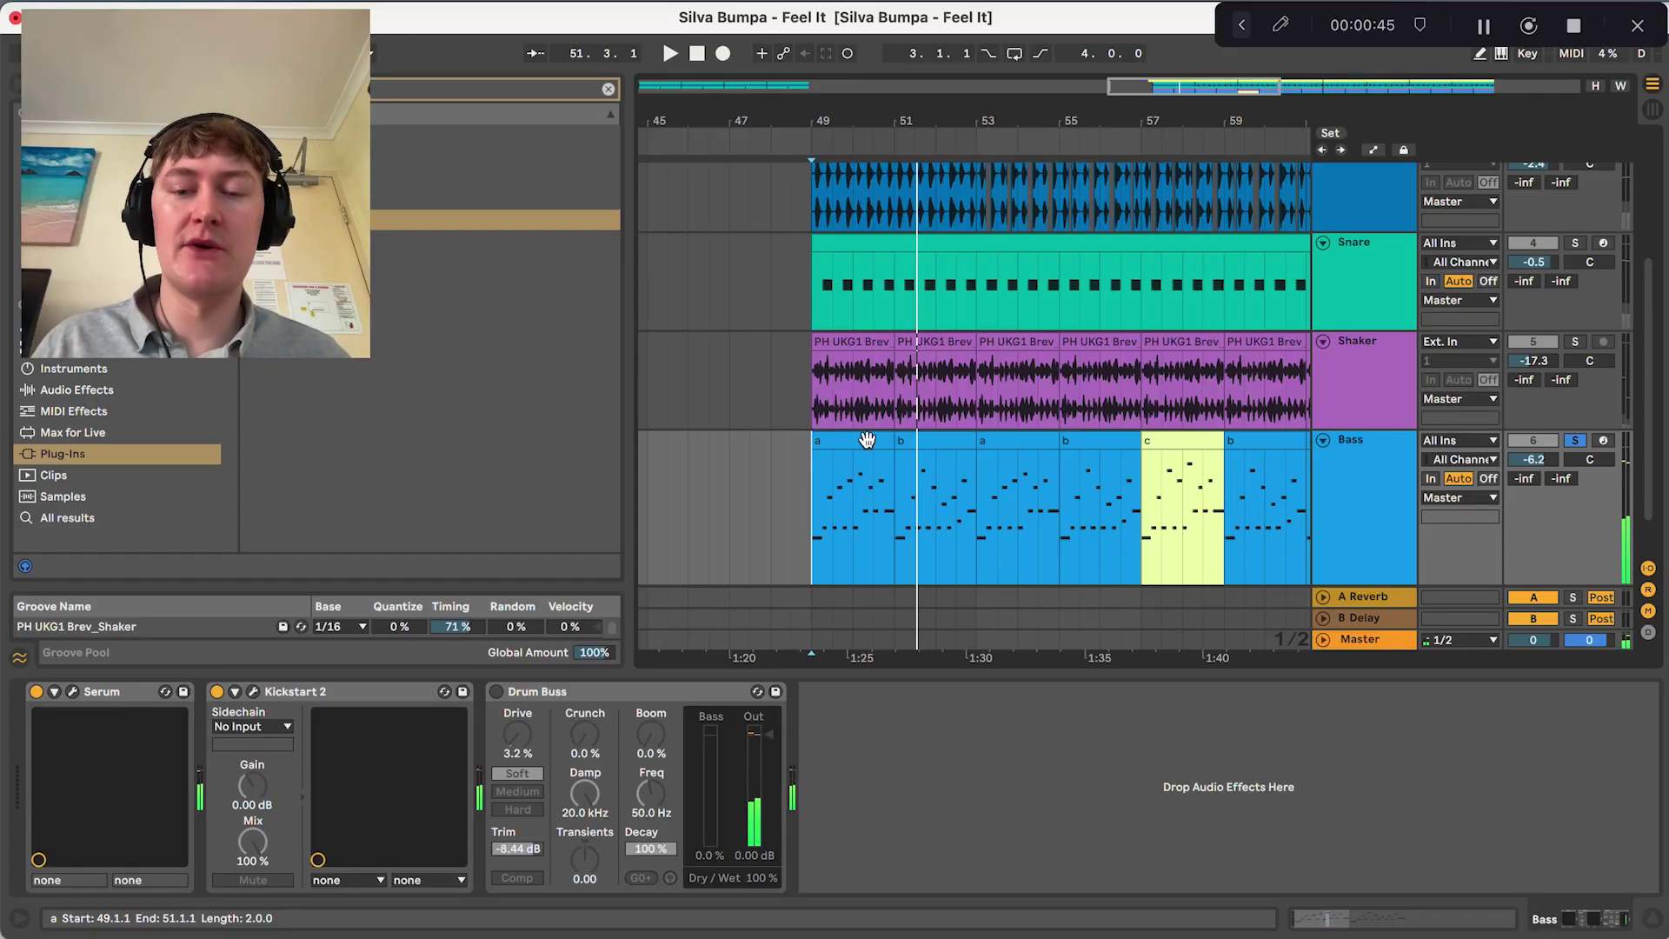
# Open the first bass clip at bar 49 and examine the notes of its opening pattern.
pyautogui.doubleClick(867, 439)
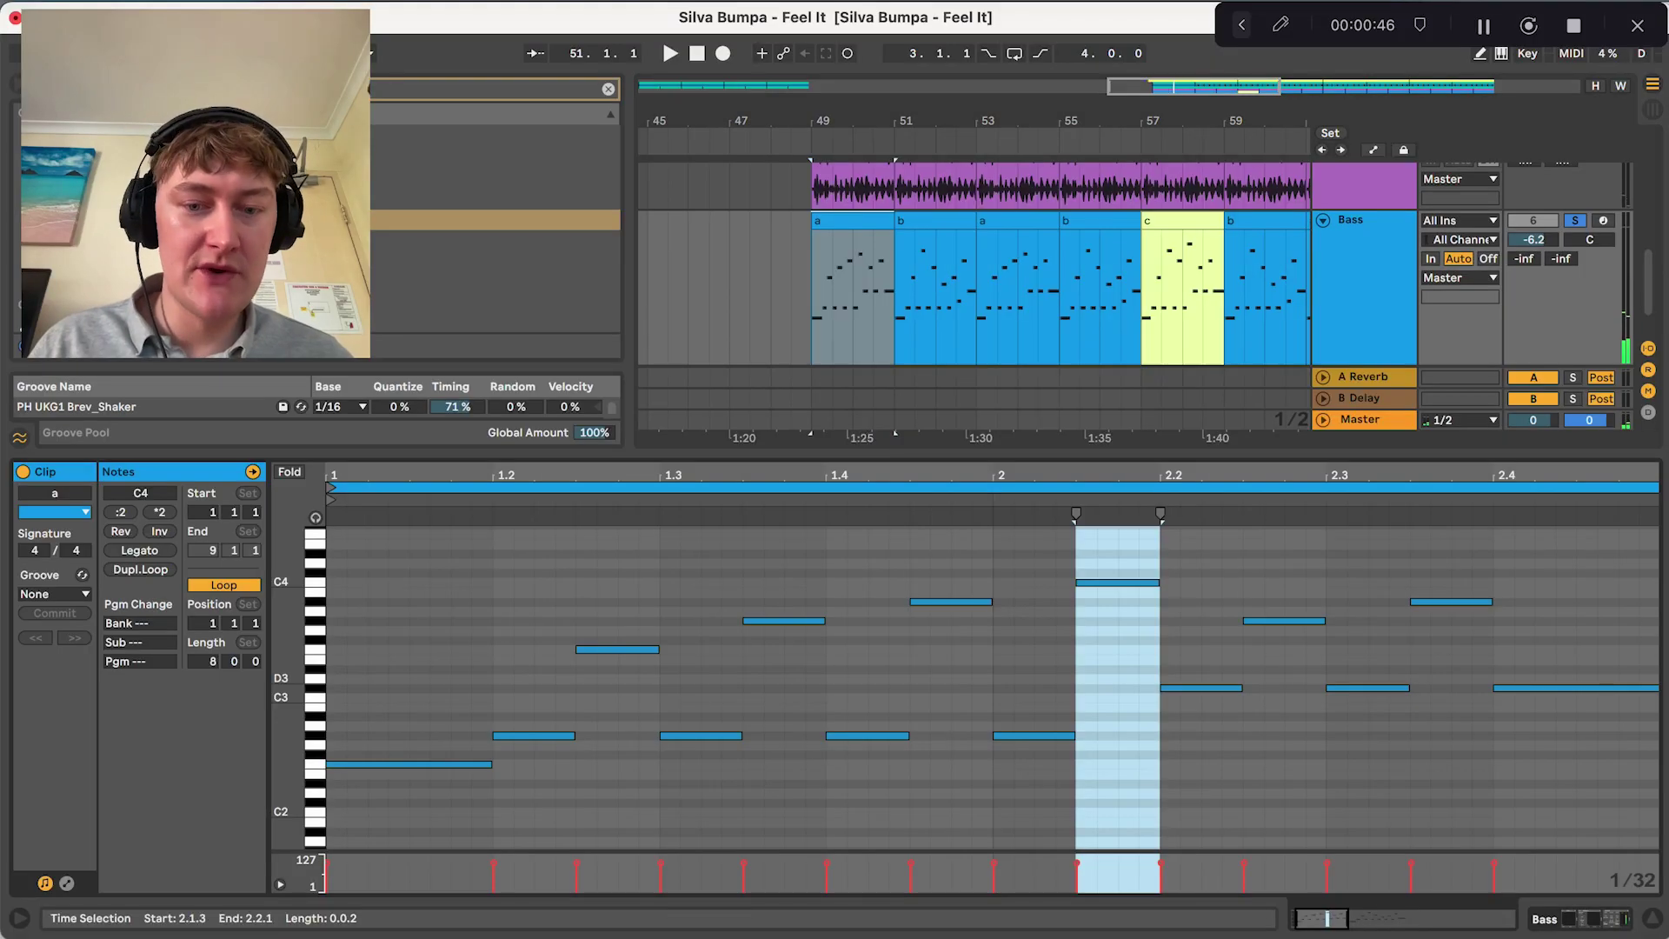
pyautogui.scroll(4, 426, 771)
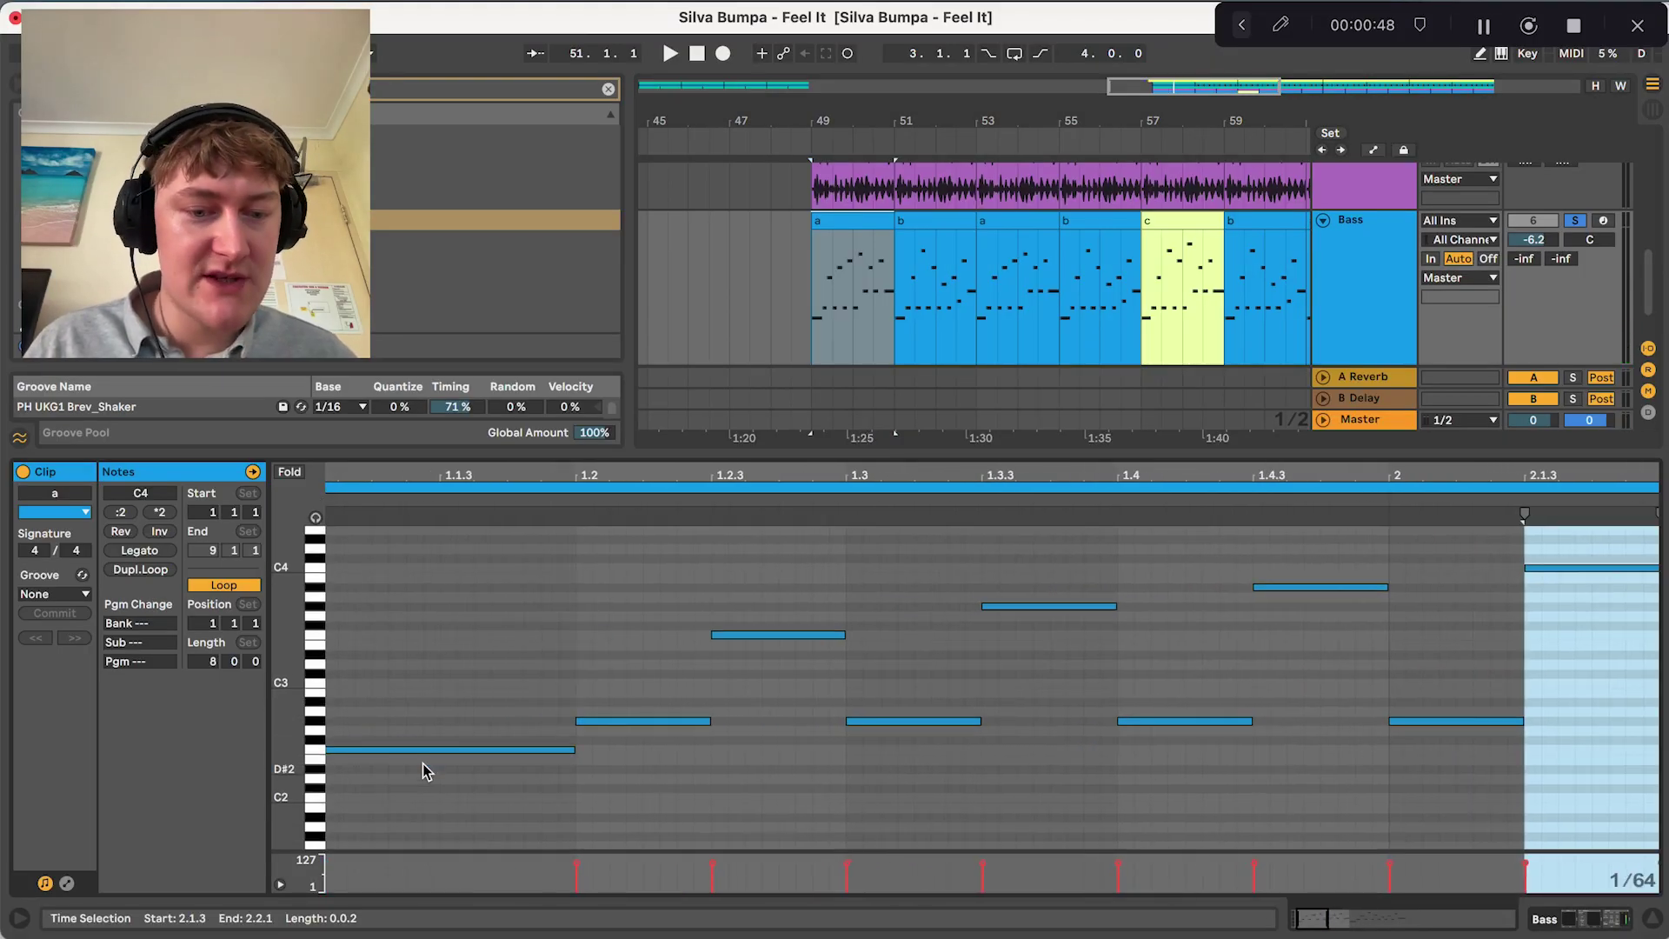
pyautogui.scroll(-6, 425, 771)
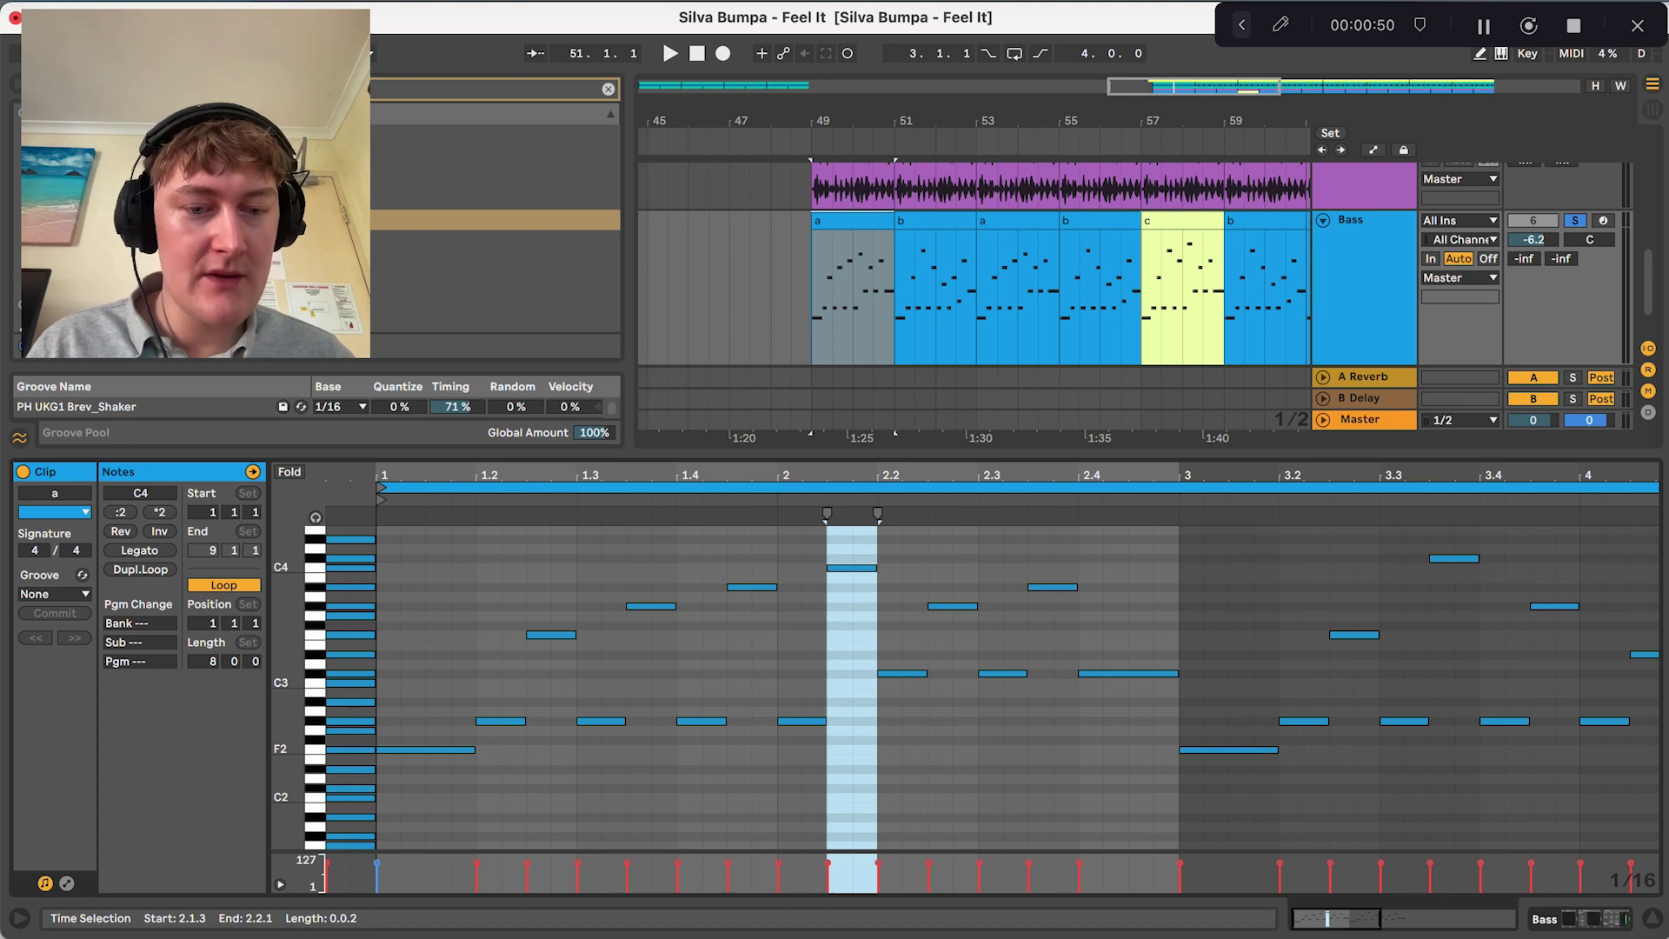
pyautogui.scroll(1, 643, 643)
pyautogui.scroll(-1, 643, 644)
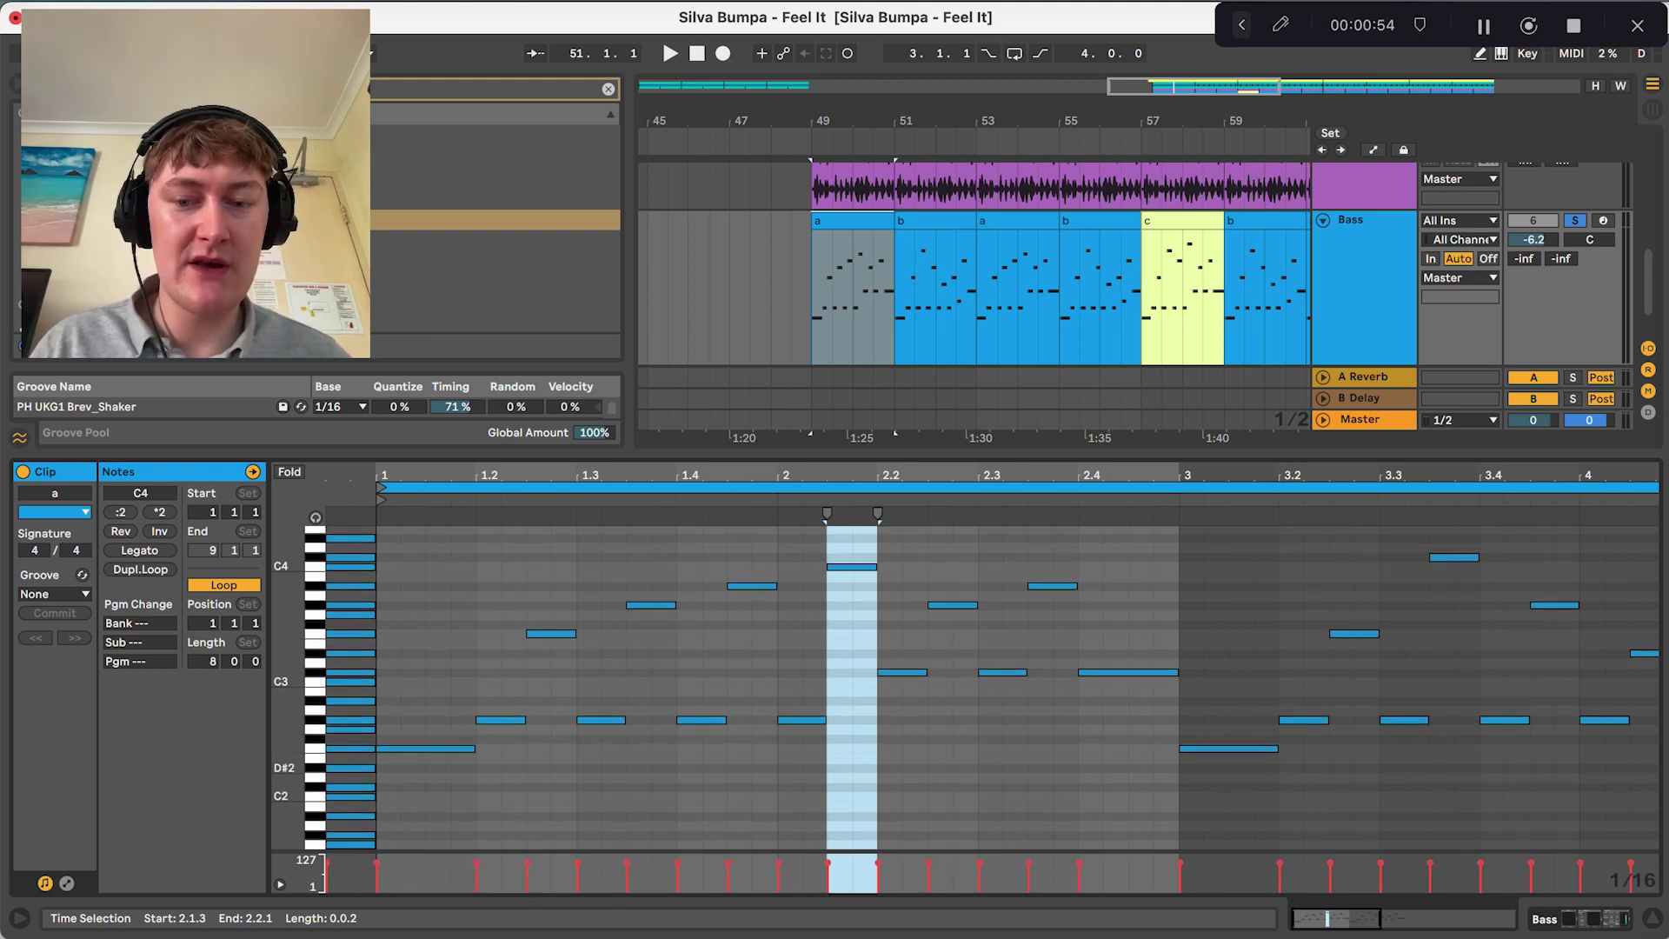
pyautogui.click(801, 720)
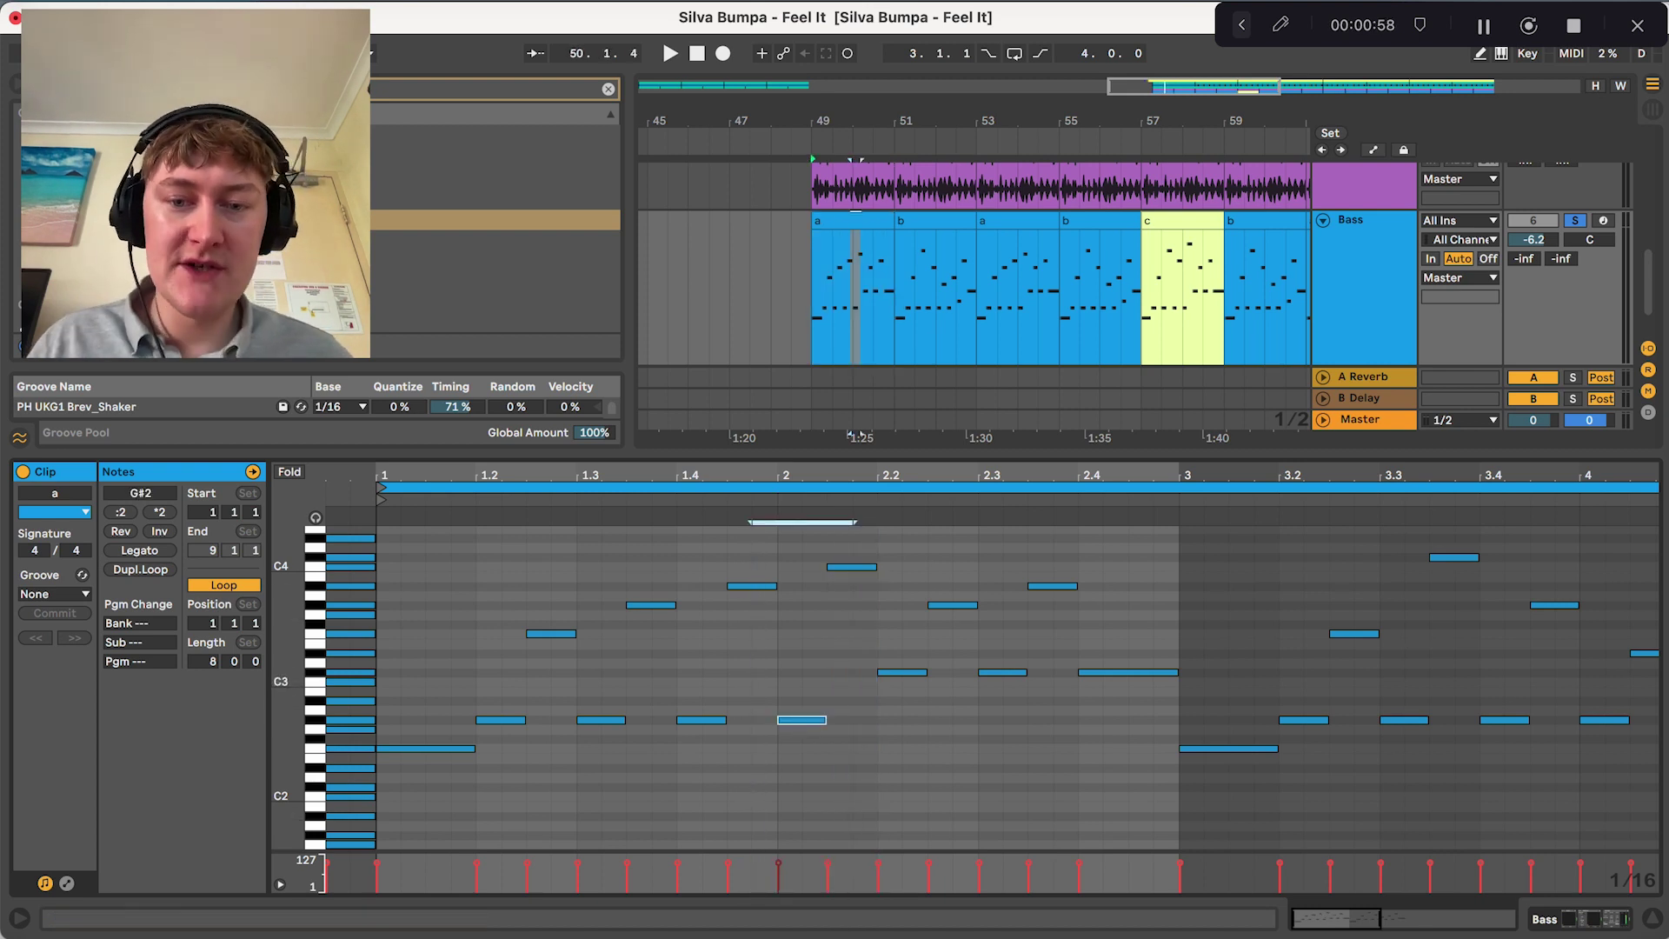
# Insert an empty MIDI clip on the Bass track from bar 47 to bar 49.
pyautogui.press('super+alt+l')
pyautogui.hscroll(-2, 825, 695)
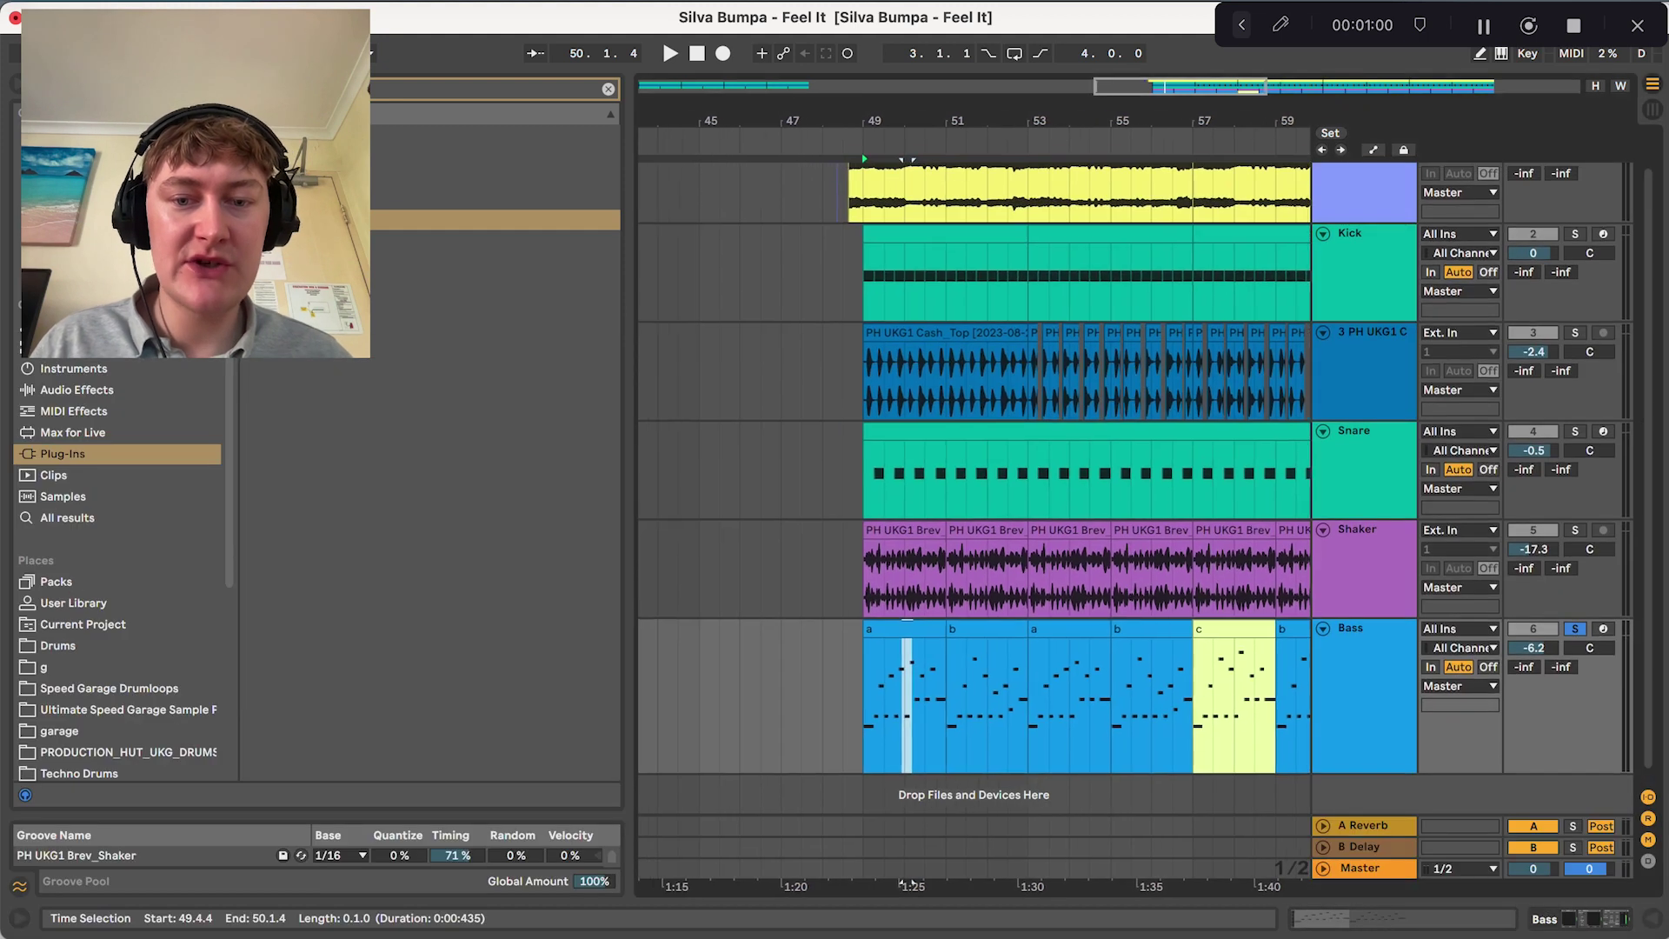
pyautogui.moveTo(866, 696); pyautogui.dragTo(787, 695)
pyautogui.rightClick(786, 633)
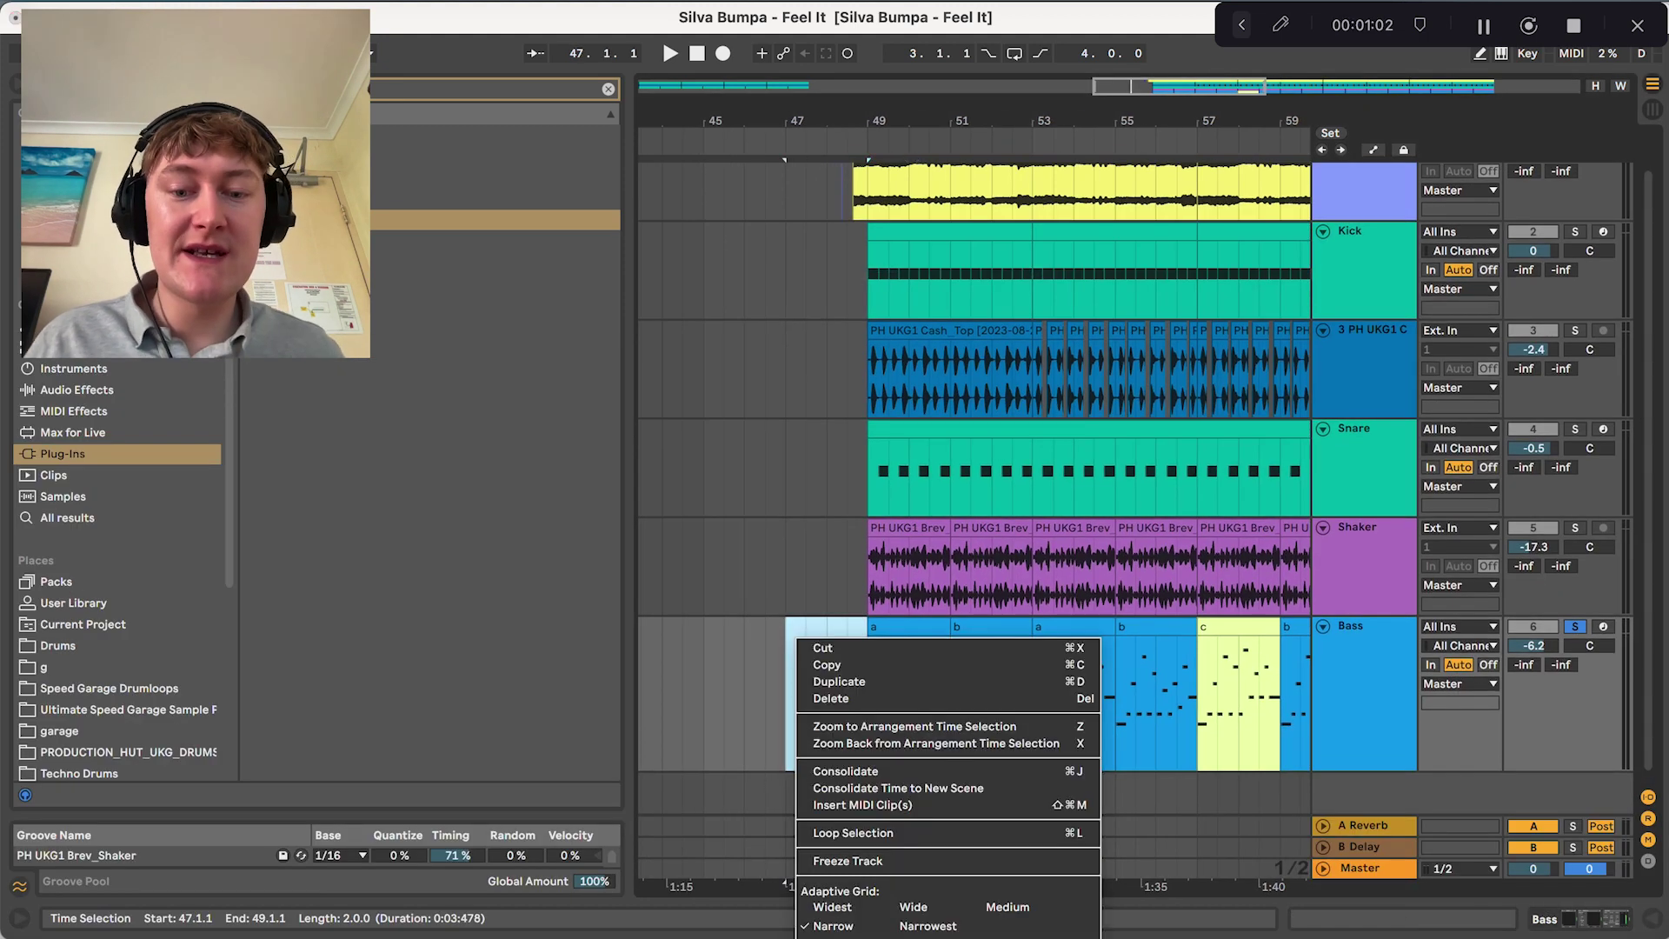
pyautogui.click(870, 801)
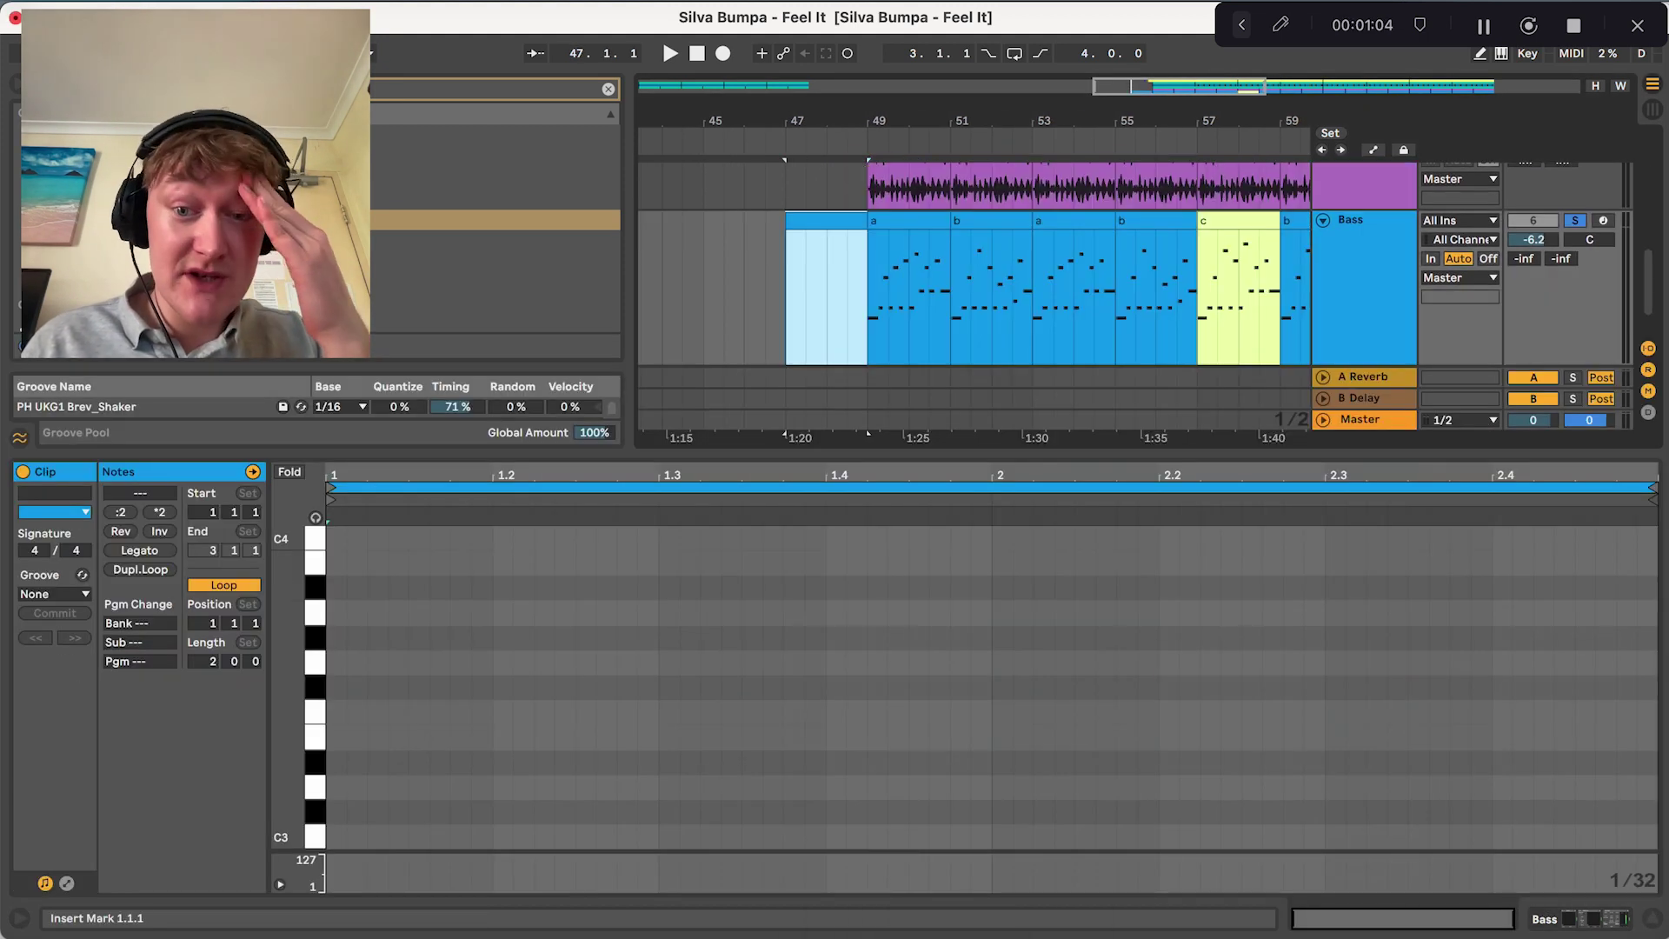
# Draw an F2 note at the start of the empty bass clip and a G#2 note on beat 1.2.
pyautogui.click(330, 687)
pyautogui.scroll(-3, 835, 687)
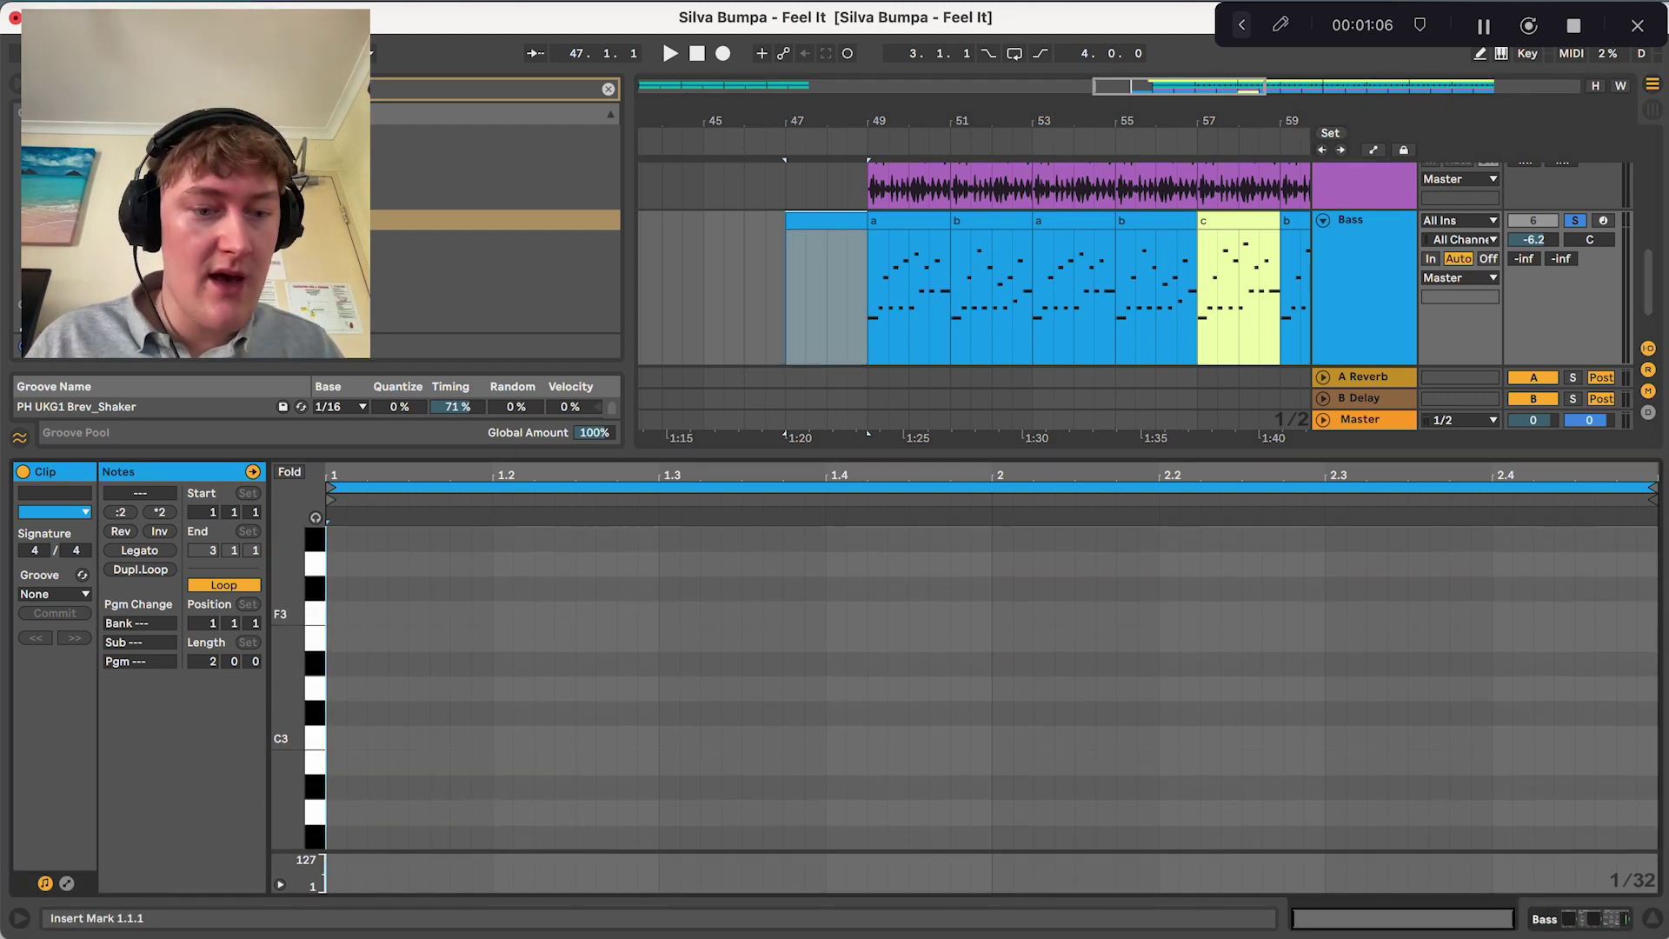
pyautogui.scroll(-1, 834, 687)
pyautogui.scroll(-3, 991, 687)
pyautogui.doubleClick(335, 785)
pyautogui.moveTo(346, 786); pyautogui.dragTo(550, 745)
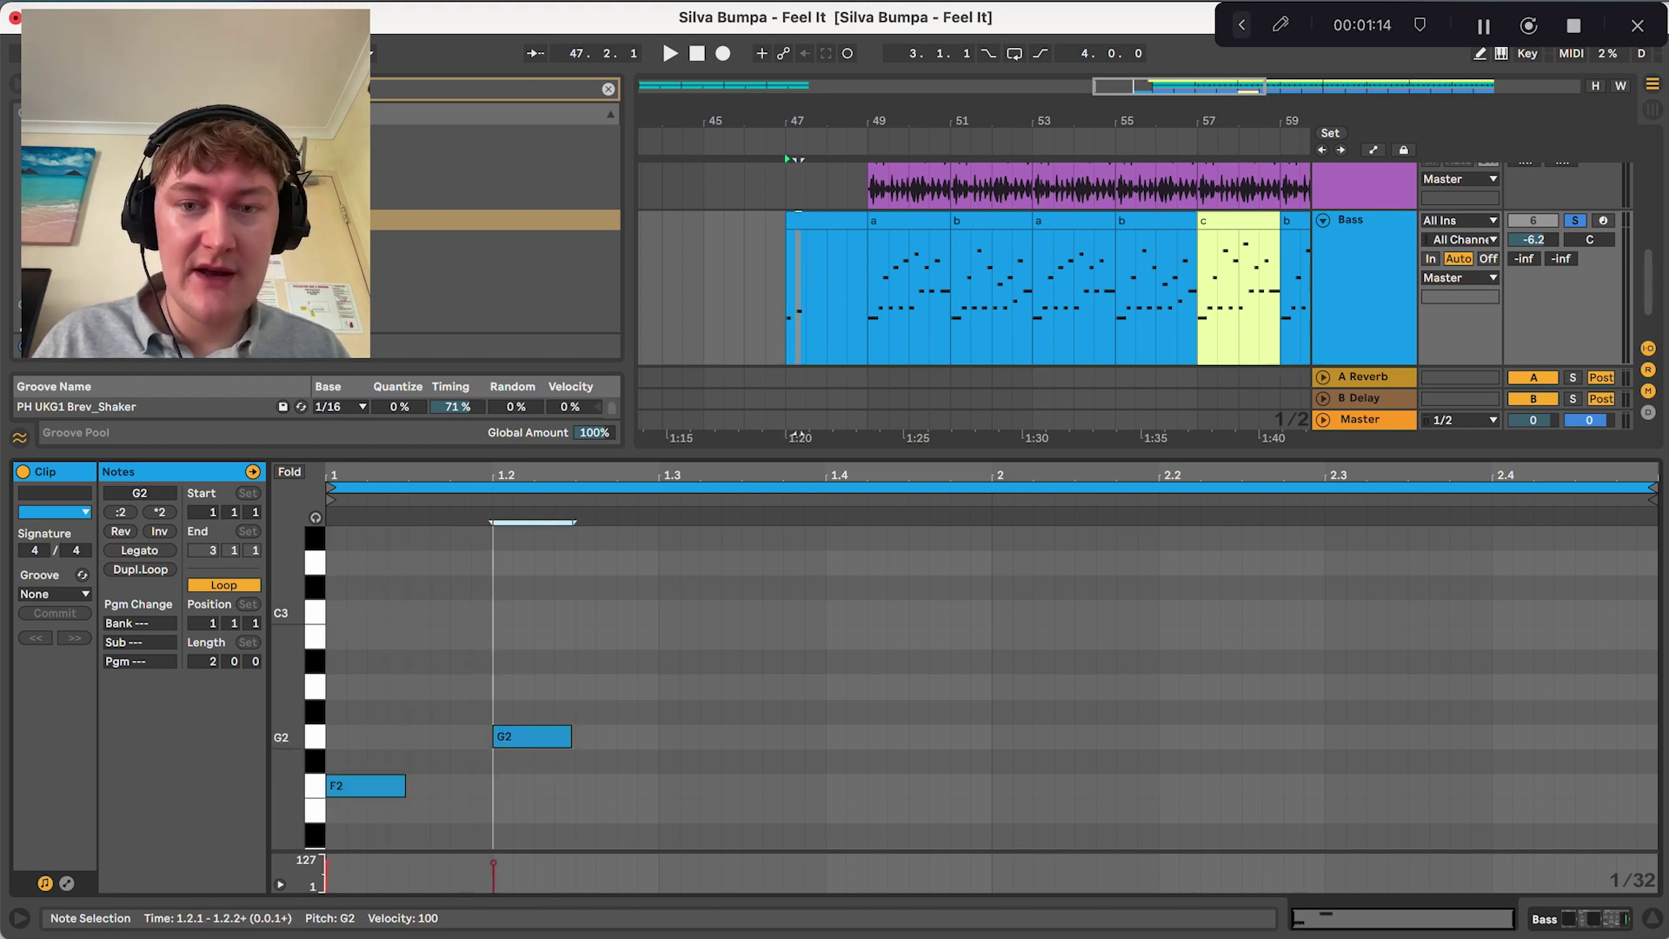
pyautogui.press('Up')
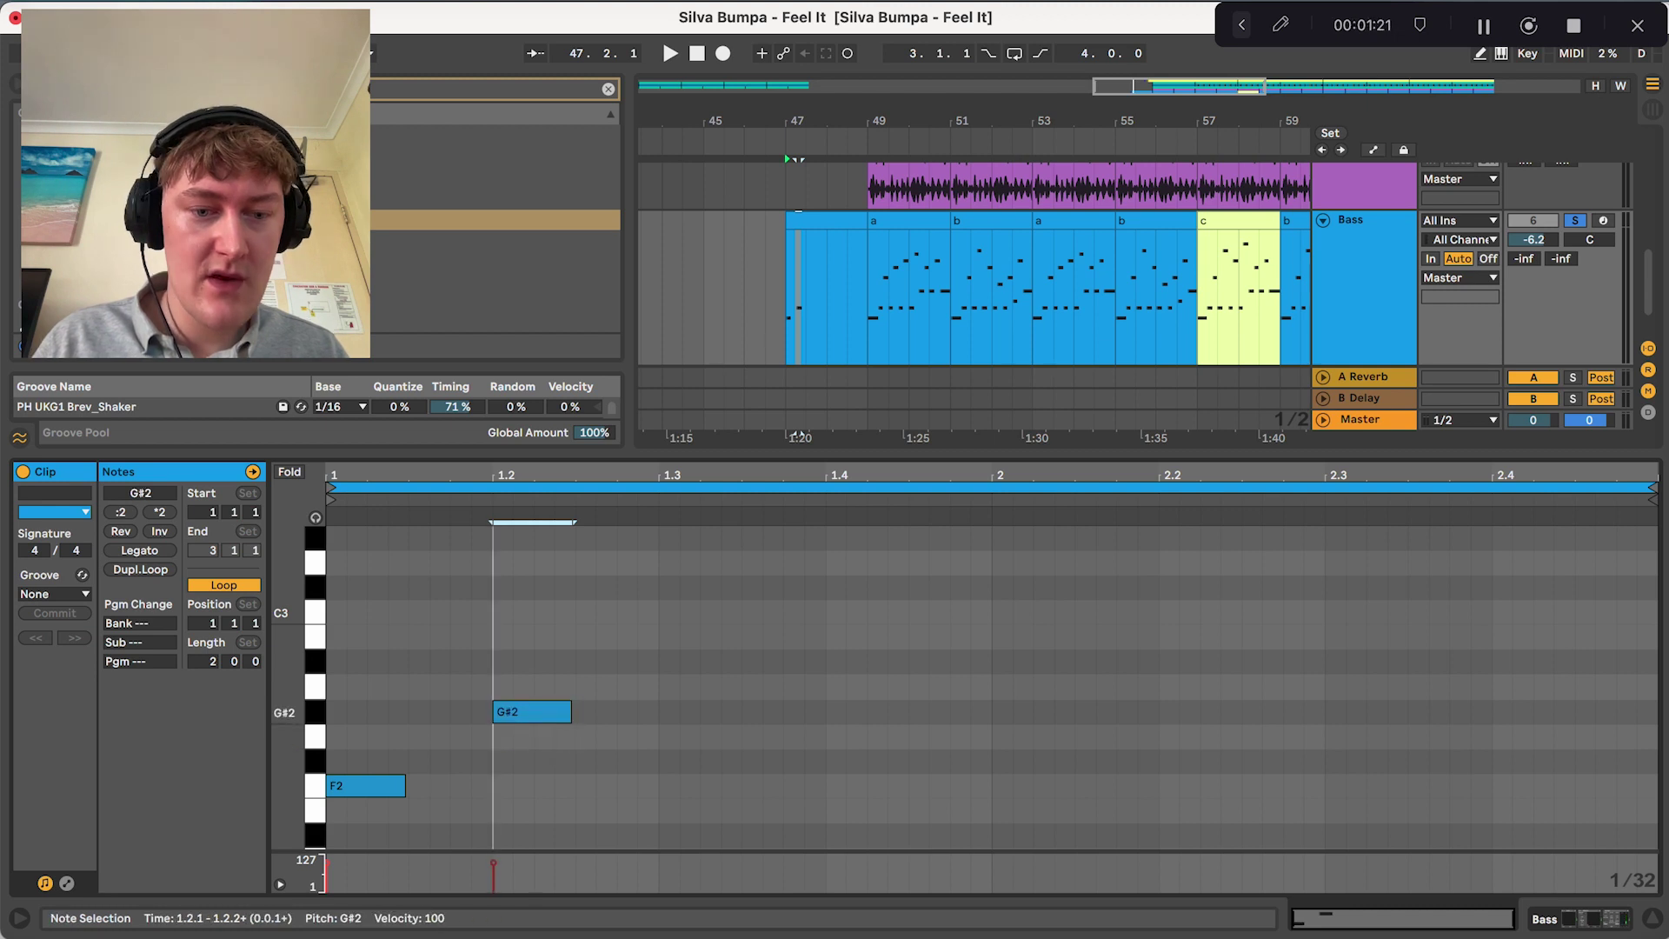
pyautogui.press('space')
pyautogui.press('space')
# Duplicate the G#2 bass note onto beats 1.3 and 1.4.
pyautogui.press('super+d')
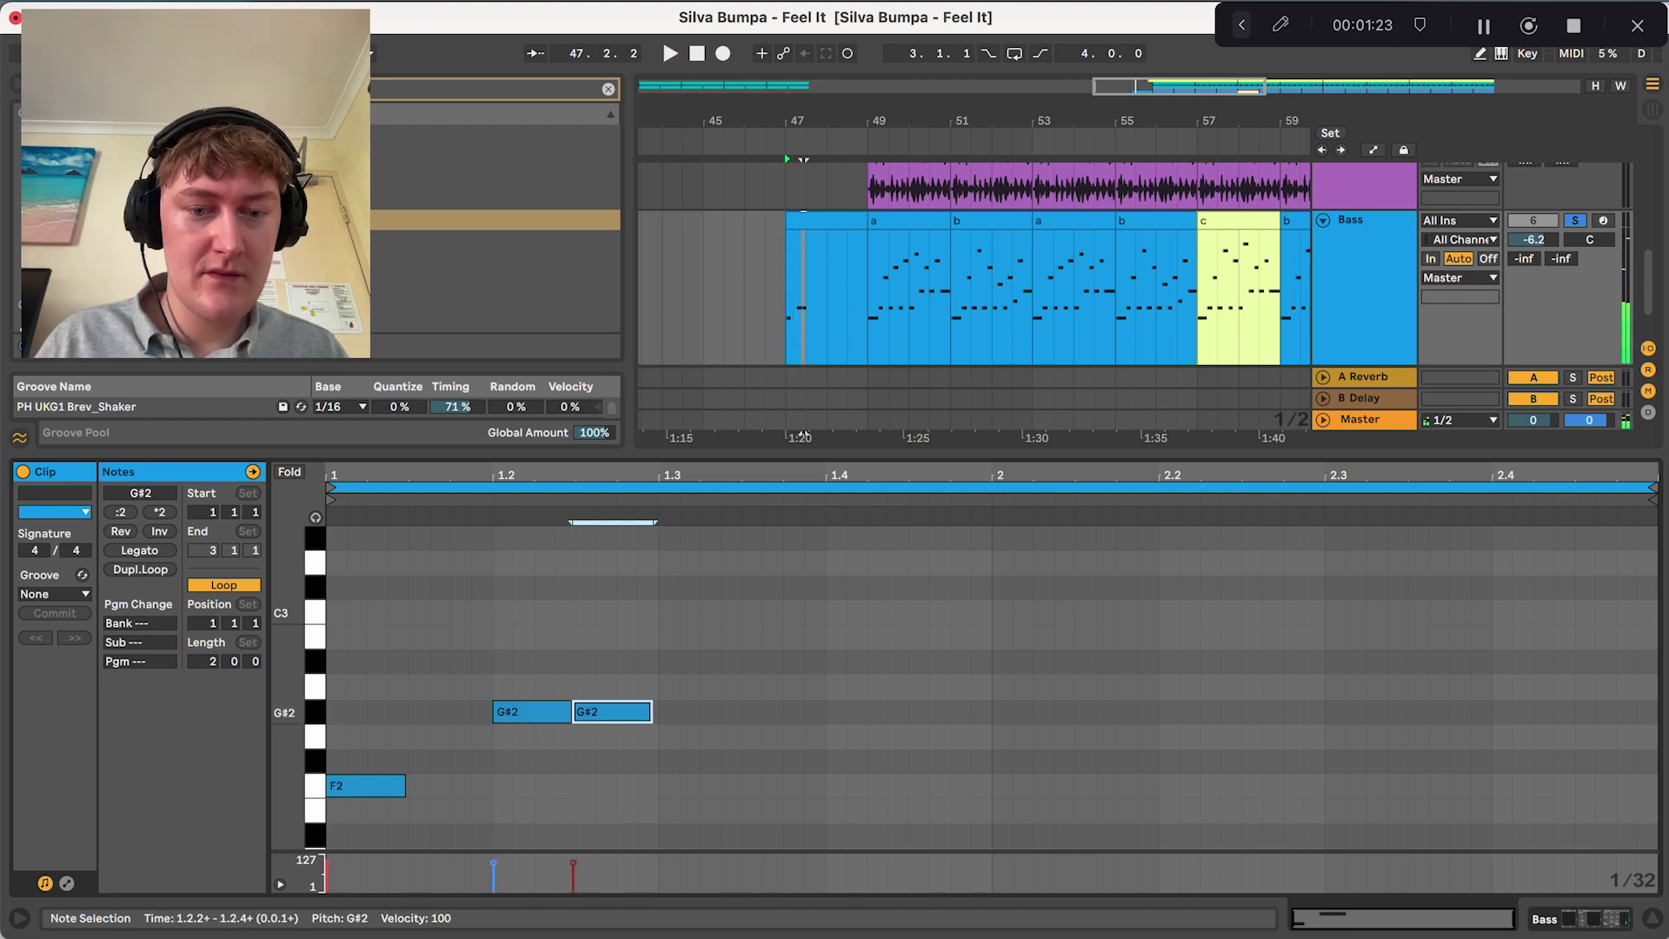
pyautogui.press('Right')
pyautogui.press('Right')
pyautogui.press('Right')
pyautogui.press('space')
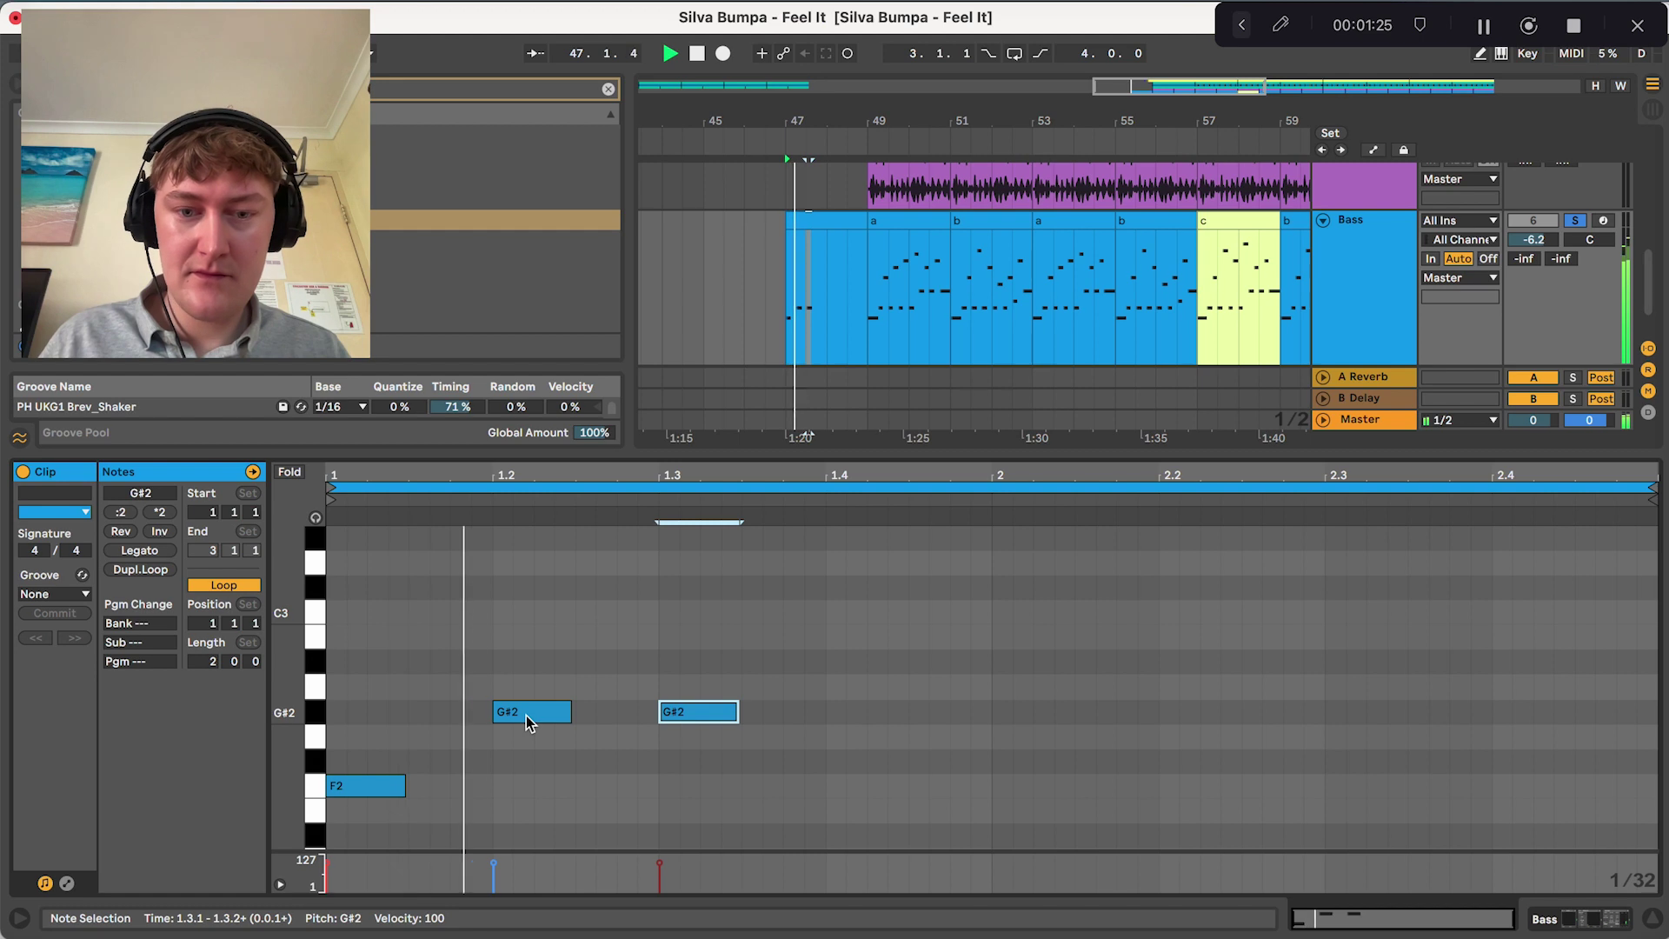
pyautogui.press('super+d')
pyautogui.press('space')
pyautogui.press('Right')
pyautogui.press('Right')
pyautogui.press('Right')
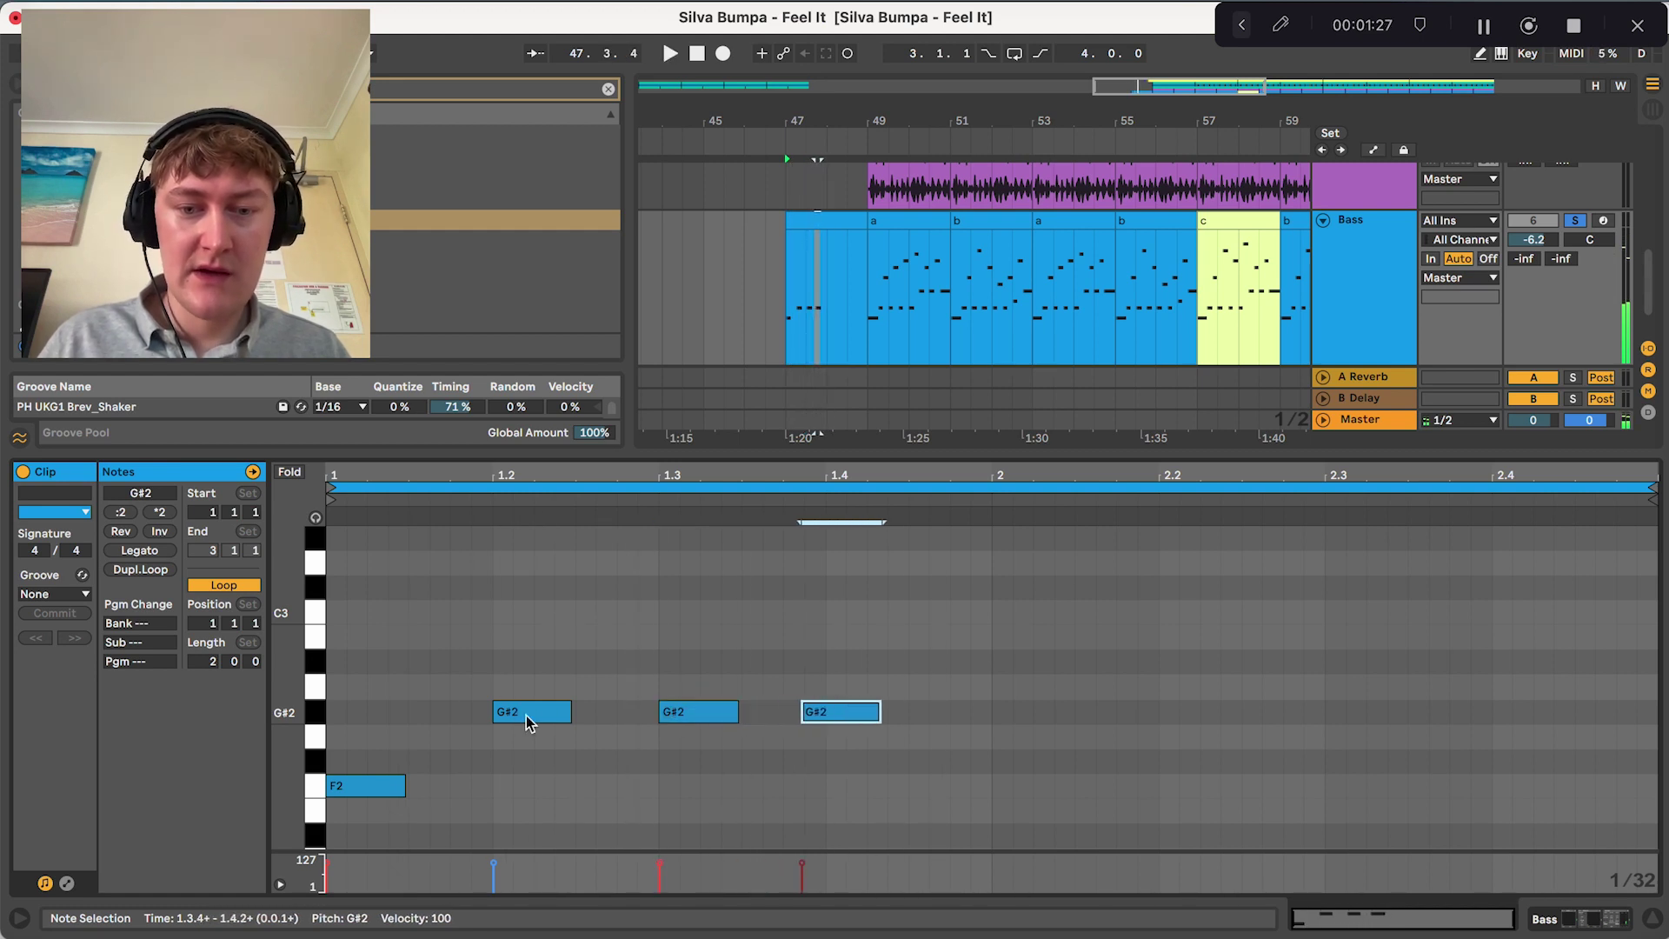
# Stack short F minor scale notes from F2 to F3 just before the clip's start as a guide.
pyautogui.doubleClick(353, 738)
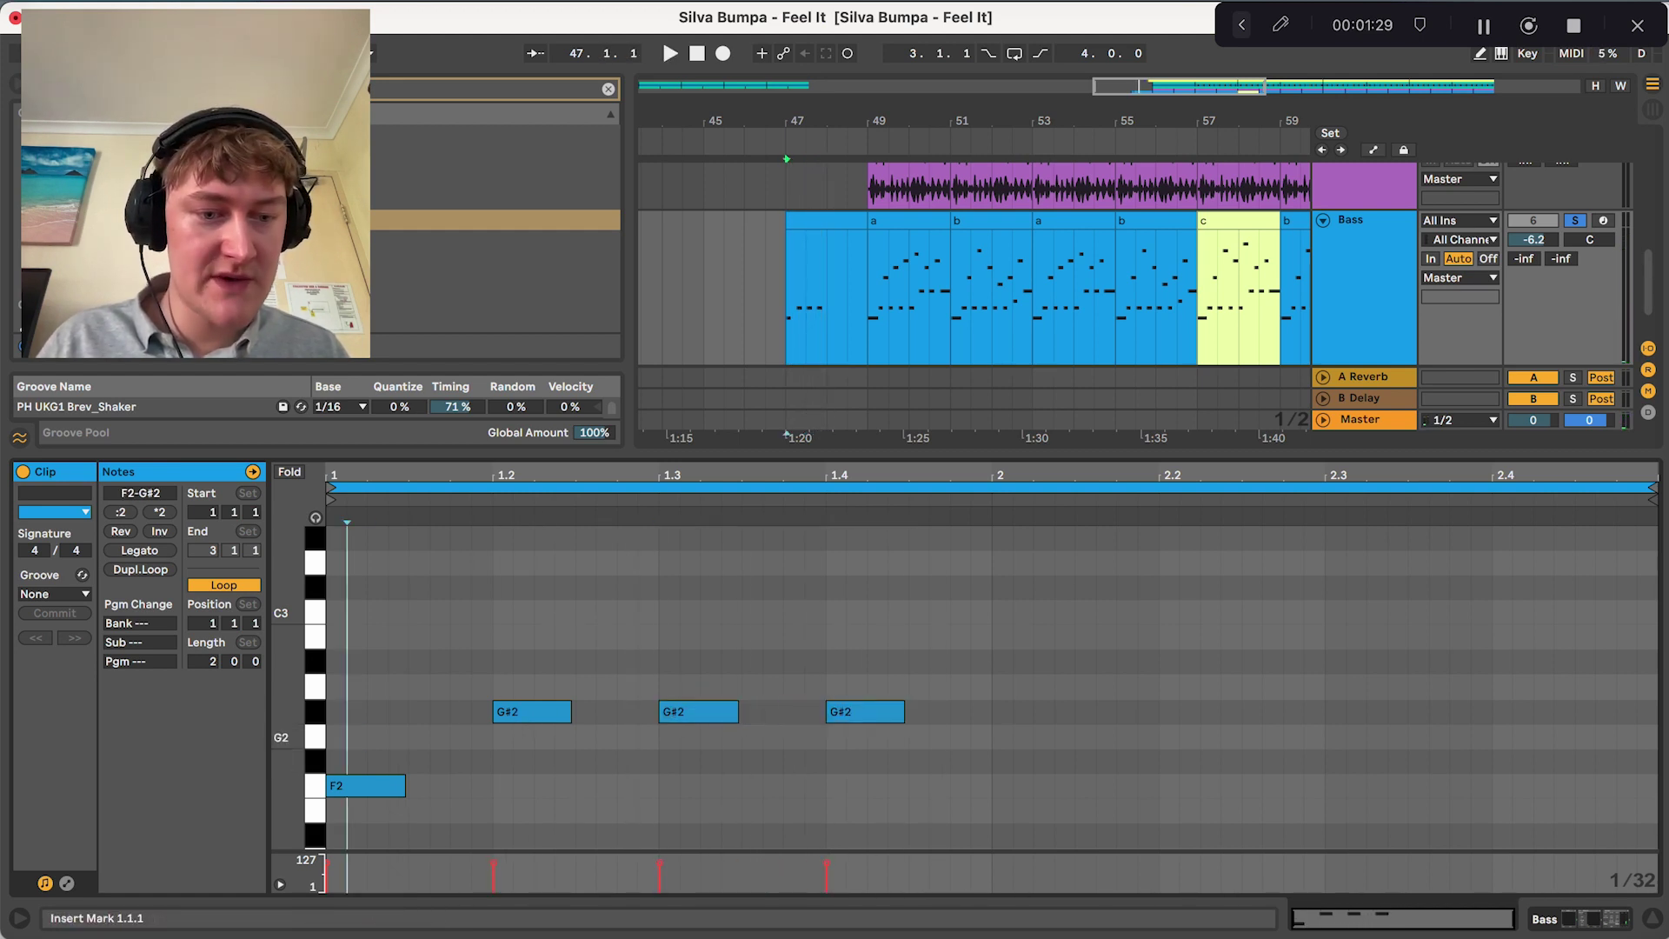
pyautogui.moveTo(355, 737); pyautogui.dragTo(507, 637)
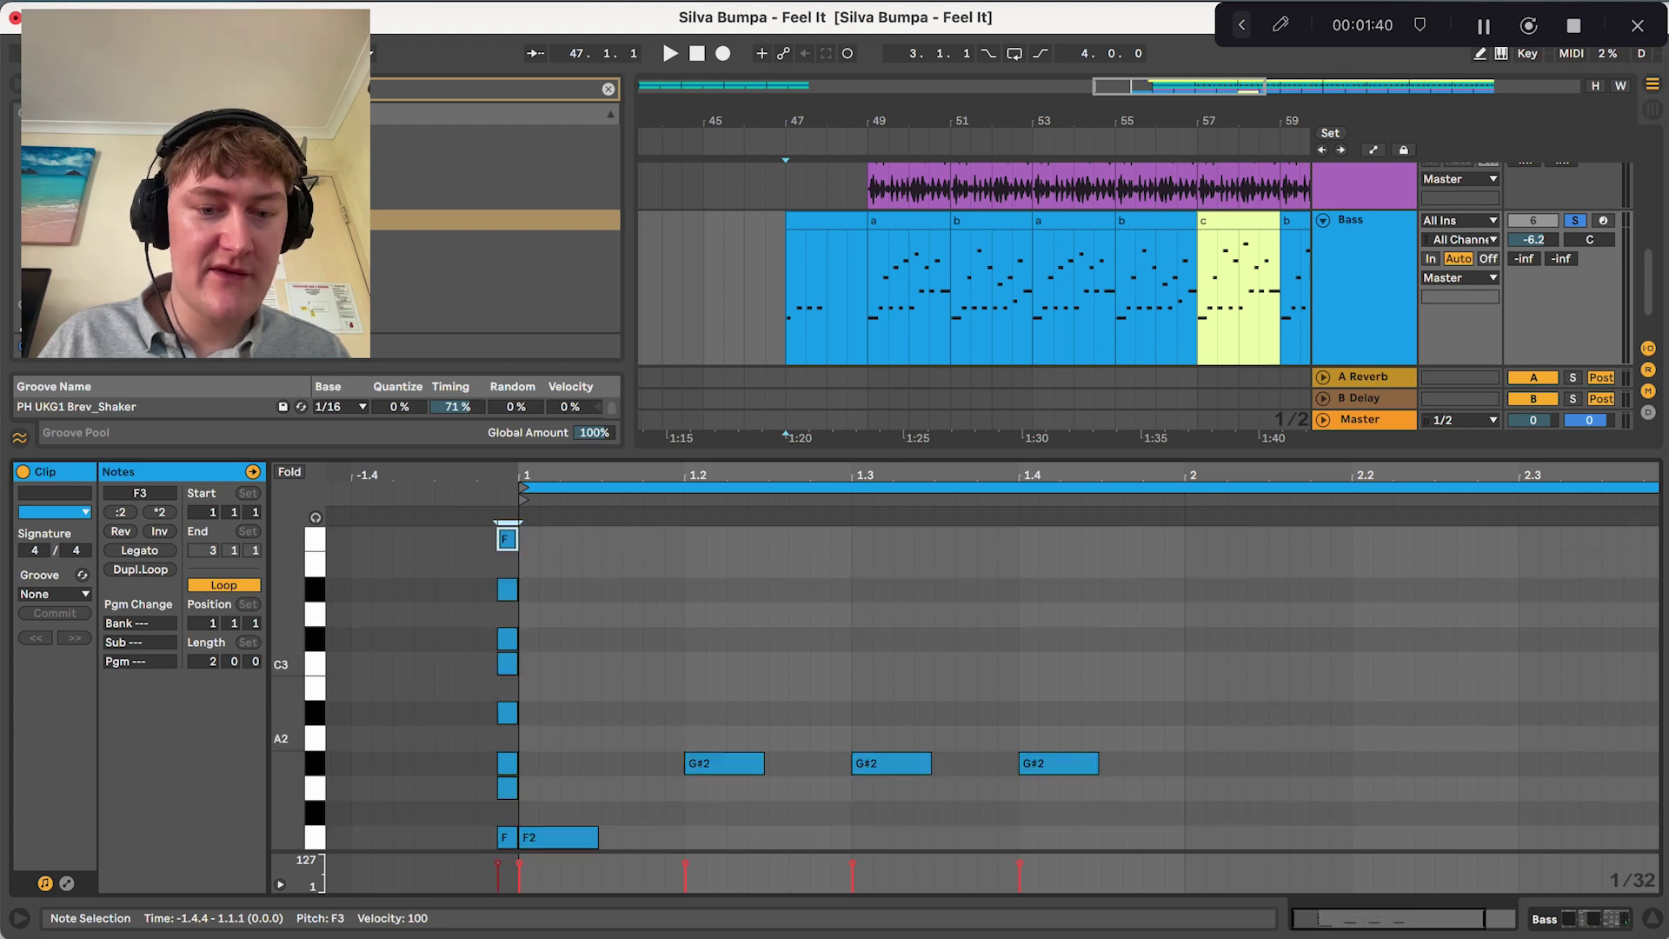
pyautogui.scroll(-2, 614, 731)
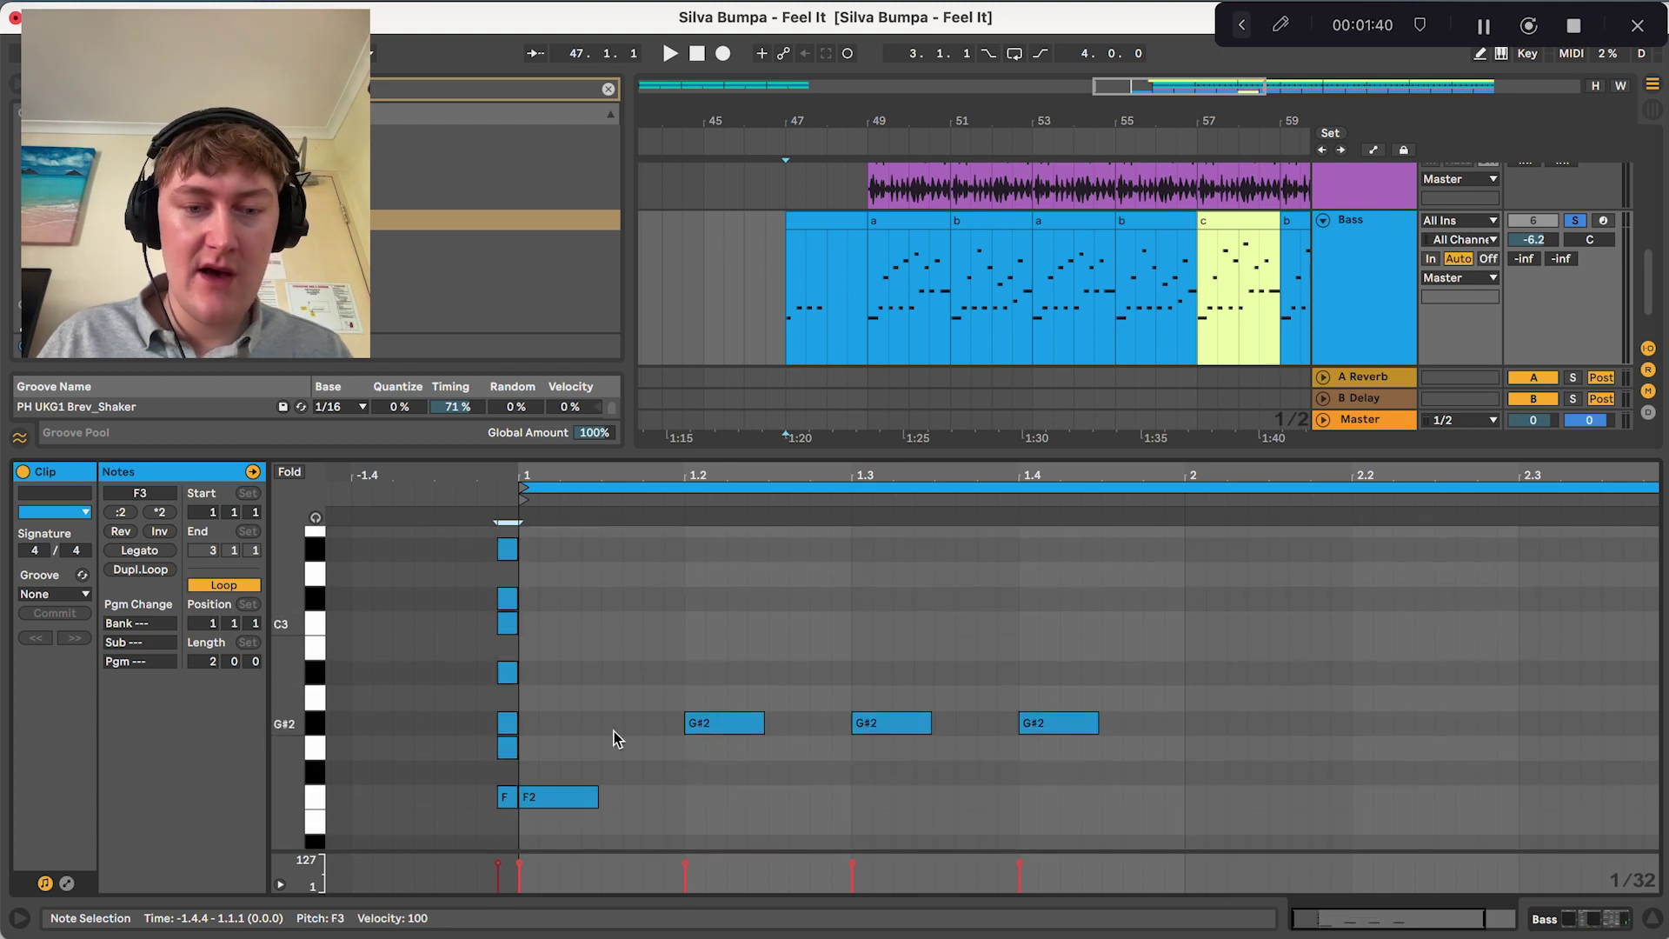
# Copy the last G#2 note to beats 2.1 and 2.2 as A#2, and raise the one on 2.1 to C#3.
pyautogui.press('space')
pyautogui.moveTo(1059, 723); pyautogui.dragTo(1224, 673)
pyautogui.moveTo(1217, 680); pyautogui.dragTo(1384, 680)
pyautogui.press('space')
pyautogui.hscroll(1, 1384, 680)
pyautogui.click(1150, 684)
pyautogui.press('Up')
pyautogui.press('Up')
pyautogui.press('Up')
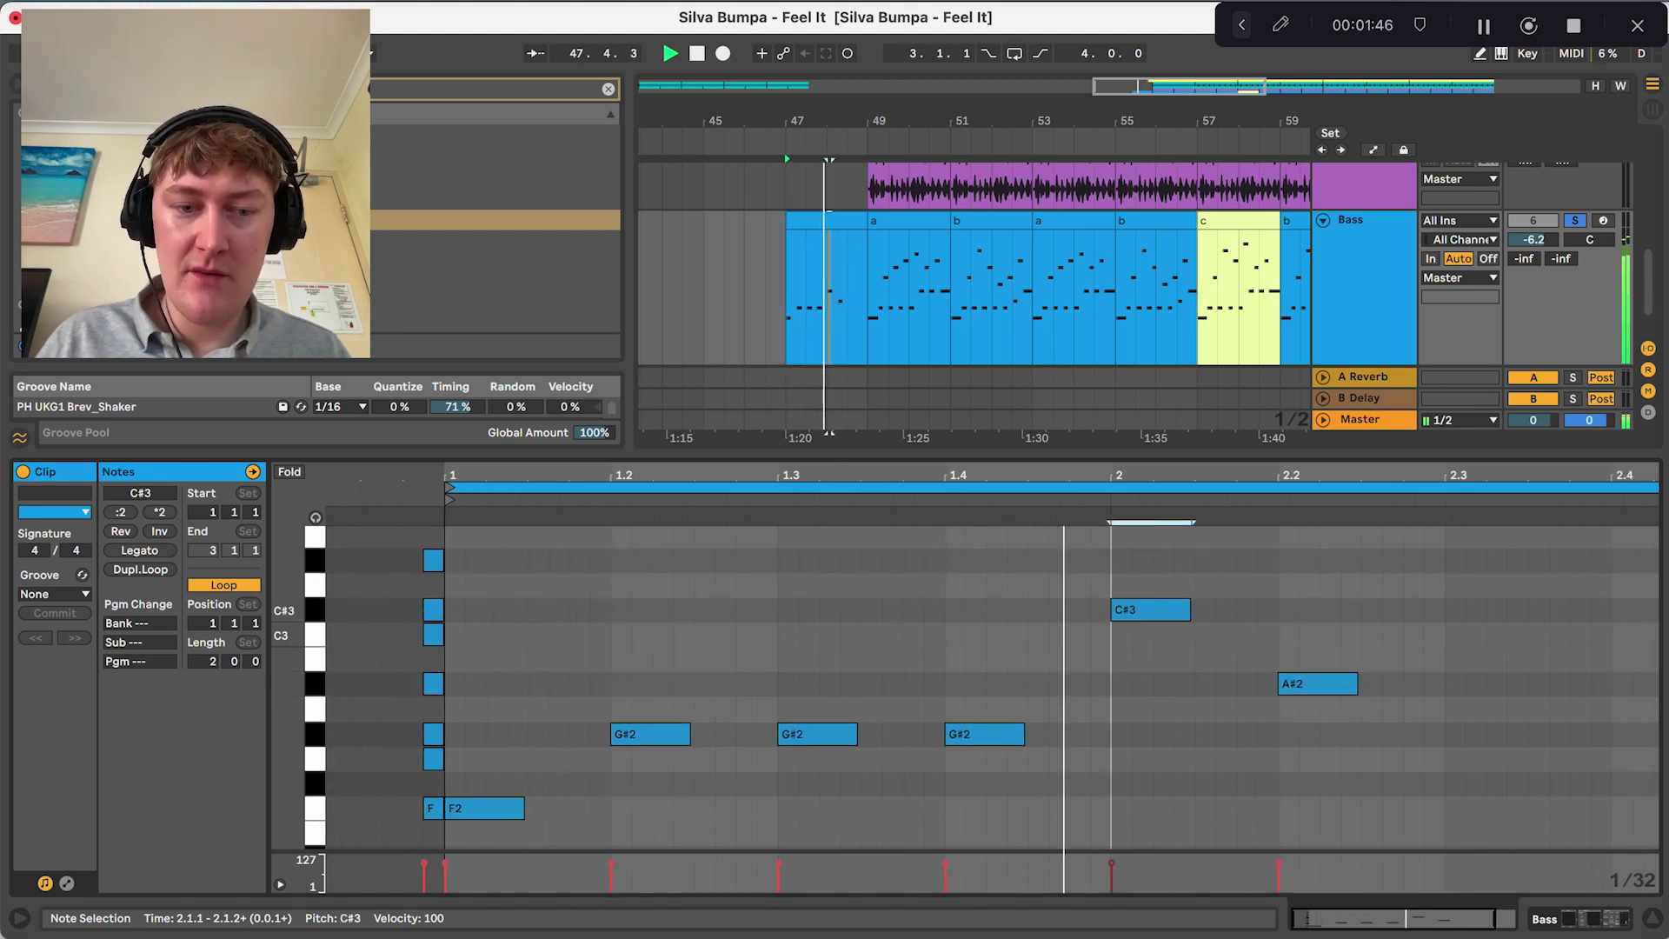
# Copy the A#2 note to beat 2.3 and add a G2 copy on beat 2.4.
pyautogui.moveTo(1318, 684); pyautogui.dragTo(1485, 684)
pyautogui.hscroll(2, 1470, 699)
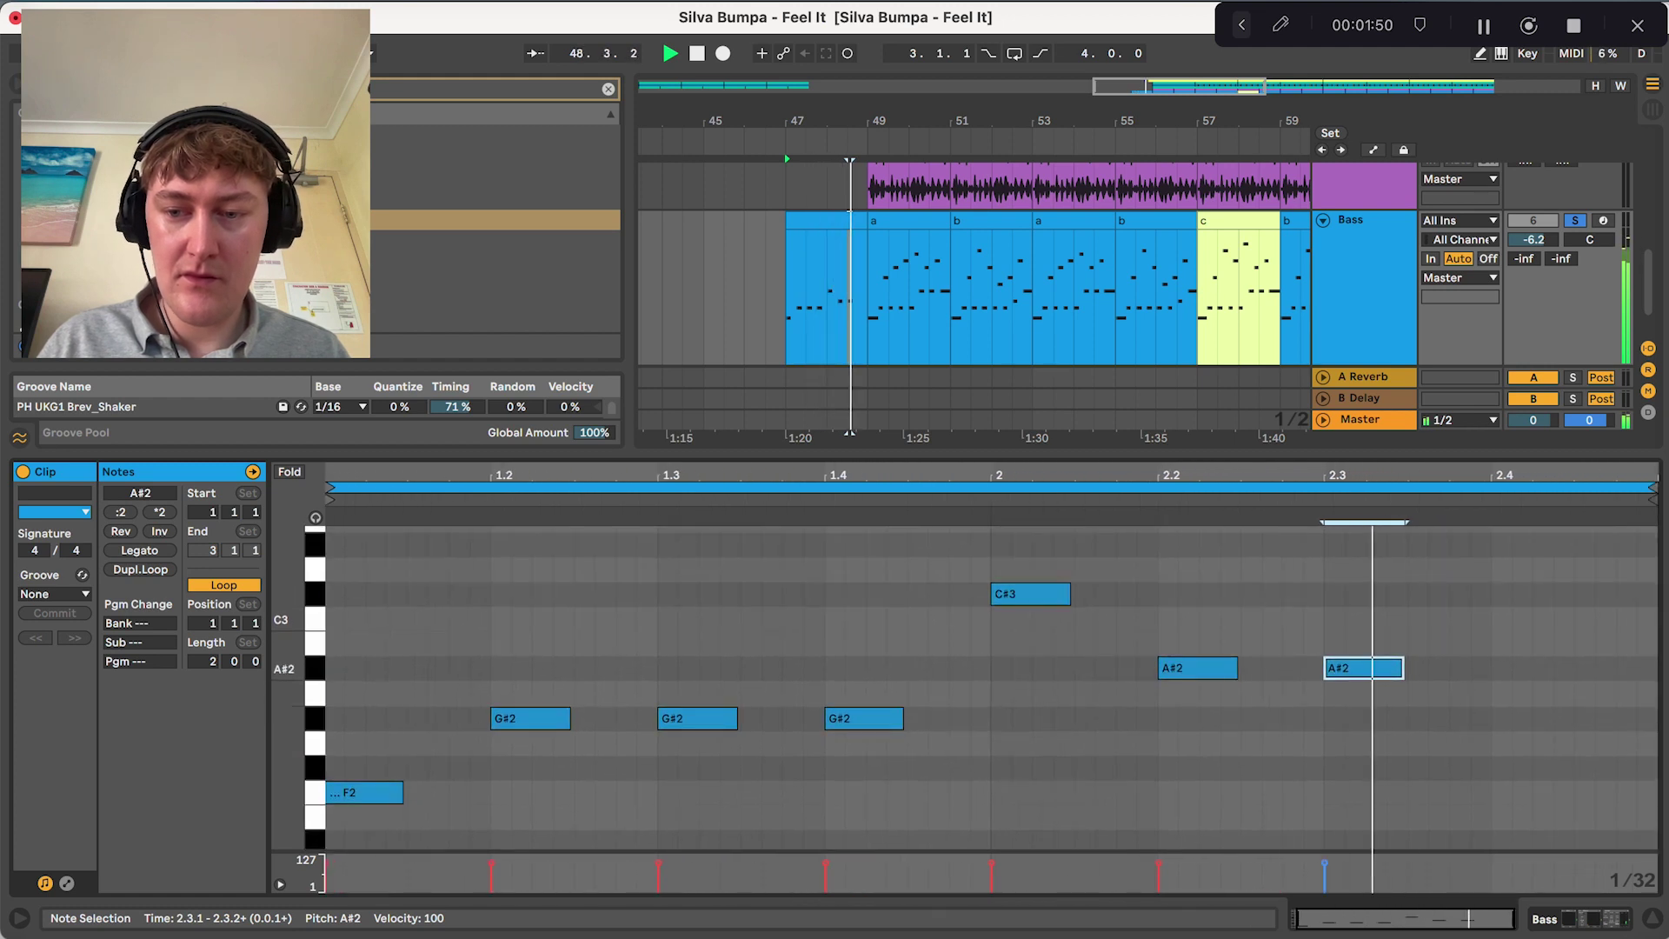
pyautogui.moveTo(1360, 666); pyautogui.dragTo(1523, 746)
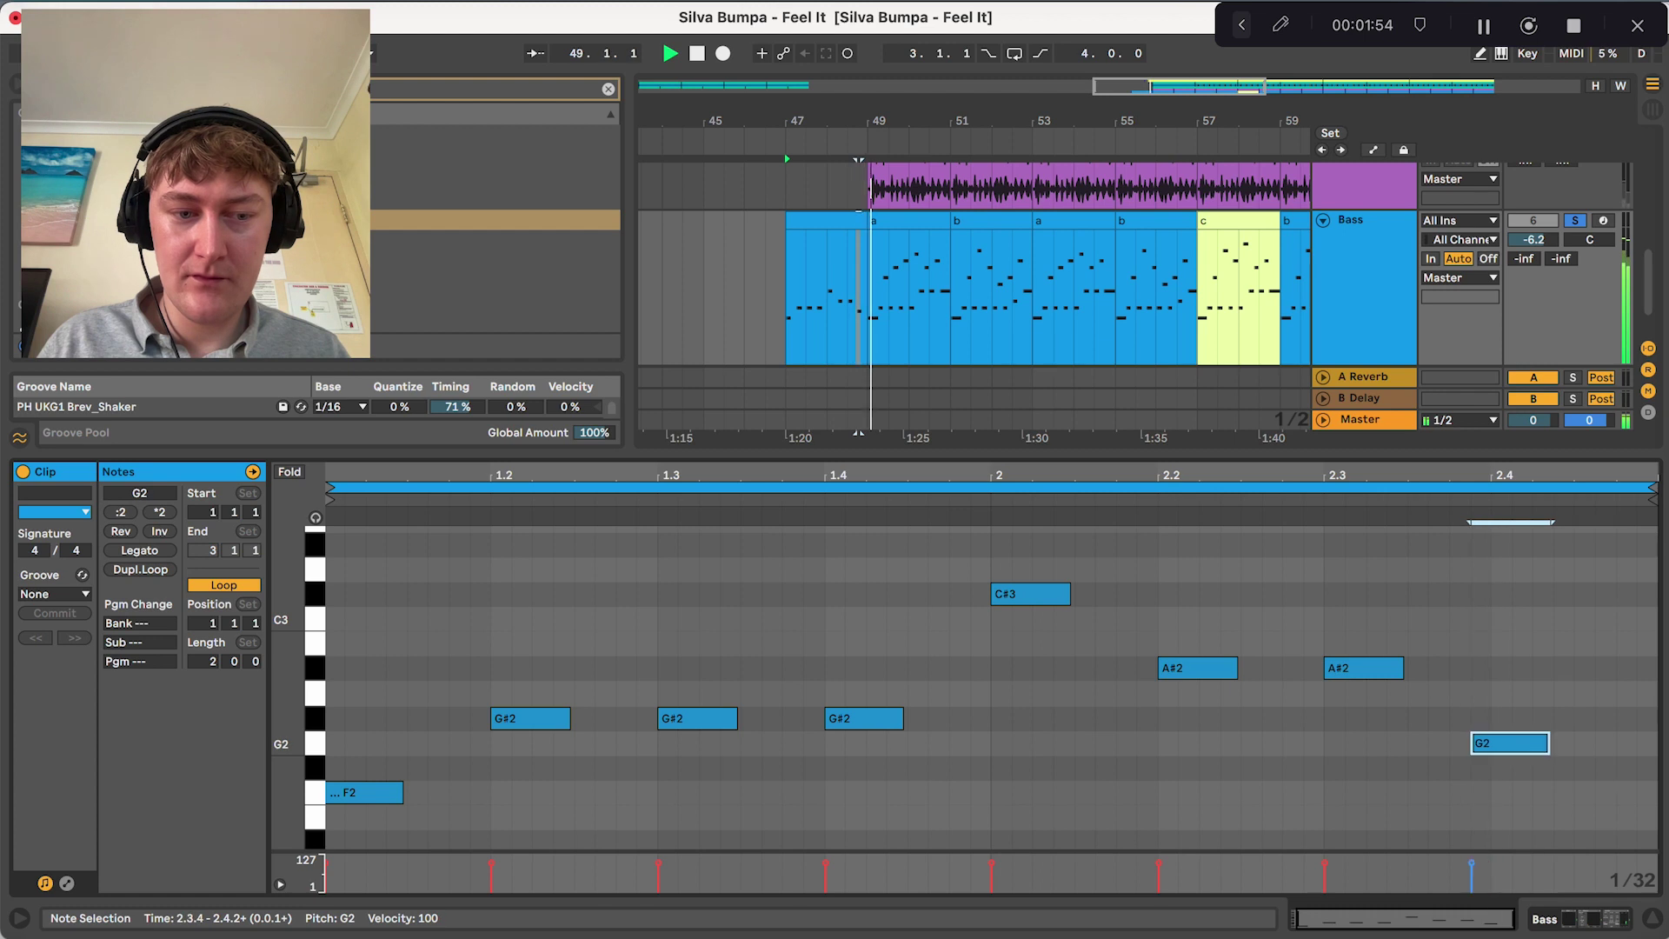
pyautogui.press('Right')
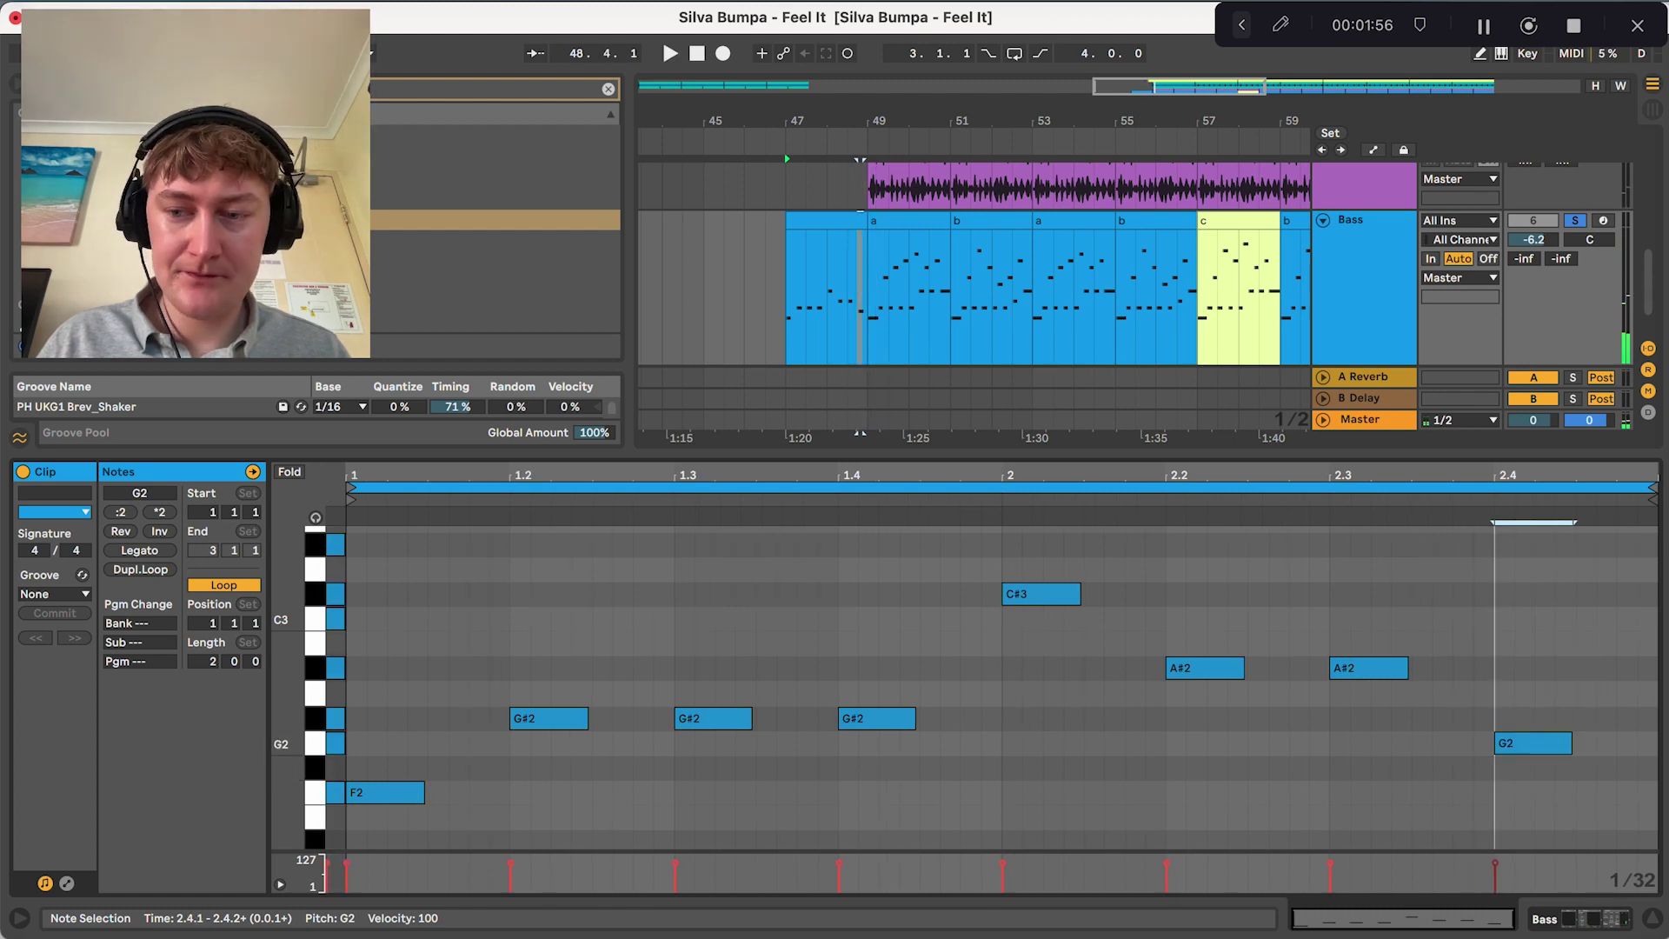
# Lower the beat 2.1 note to A#2, and raise the beat 2.4 note to C3 and lengthen it to the clip's end.
pyautogui.press('Up')
pyautogui.press('Up')
pyautogui.press('Up')
pyautogui.press('Right')
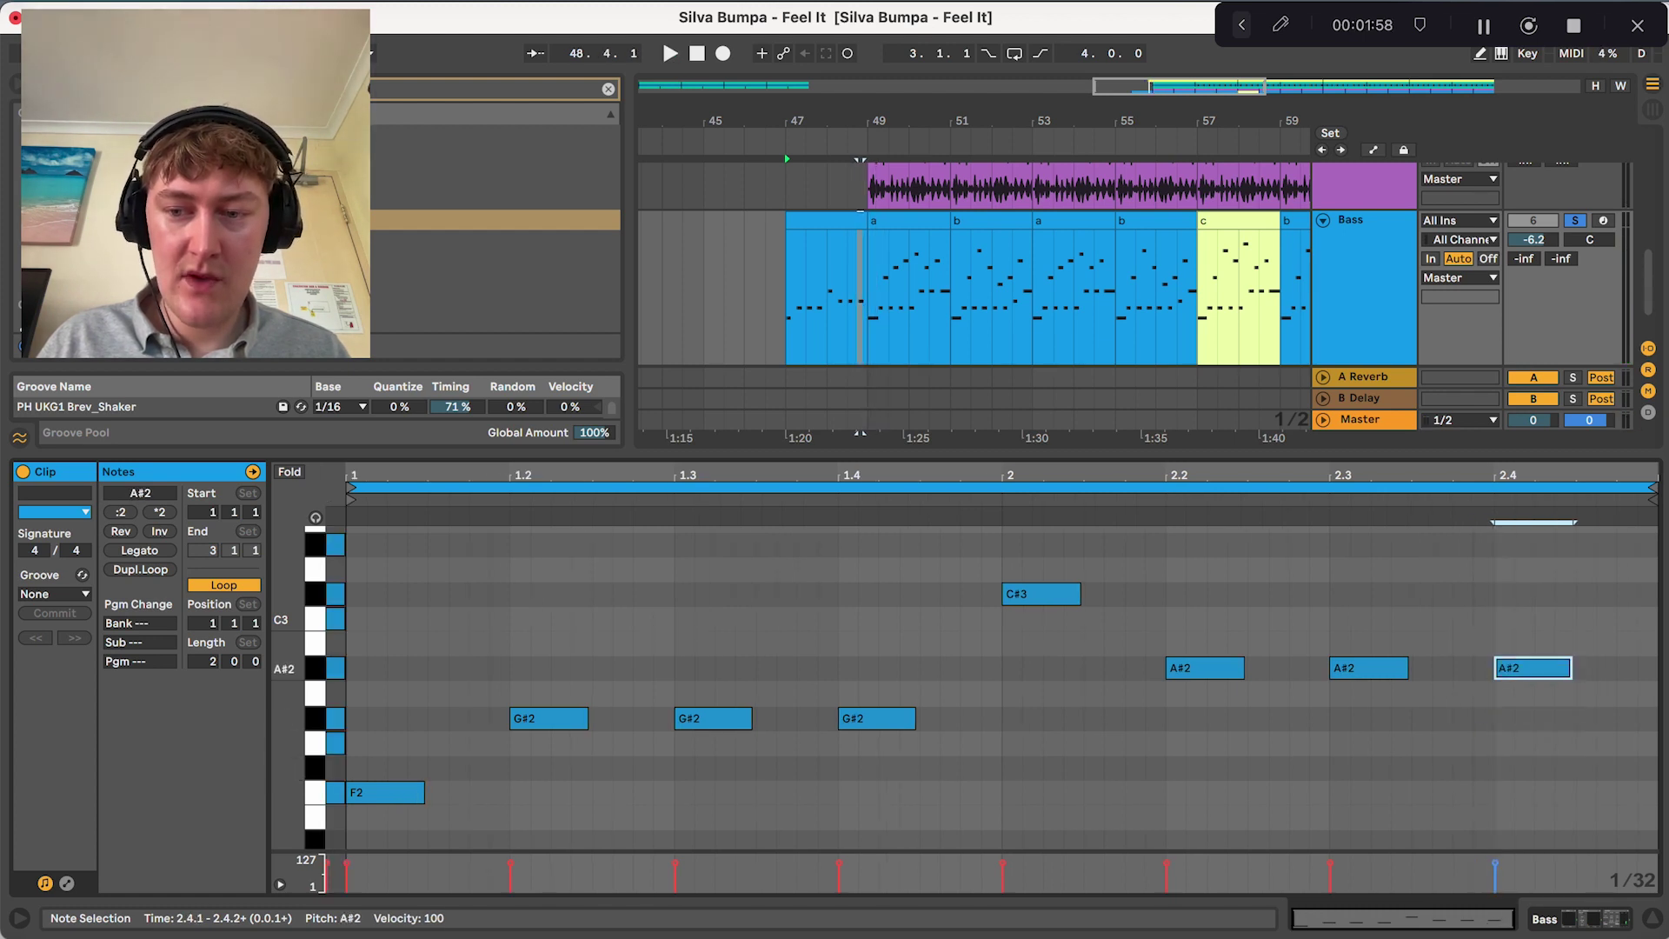
pyautogui.moveTo(1042, 595); pyautogui.dragTo(1042, 669)
pyautogui.moveTo(1533, 668); pyautogui.dragTo(1656, 619)
# Copy the scale guide notes before the clip's start one octave up to cover F3 to F4.
pyautogui.scroll(1, 1356, 668)
pyautogui.scroll(1, 879, 652)
pyautogui.moveTo(288, 618); pyautogui.dragTo(273, 666)
pyautogui.moveTo(338, 571); pyautogui.dragTo(339, 789)
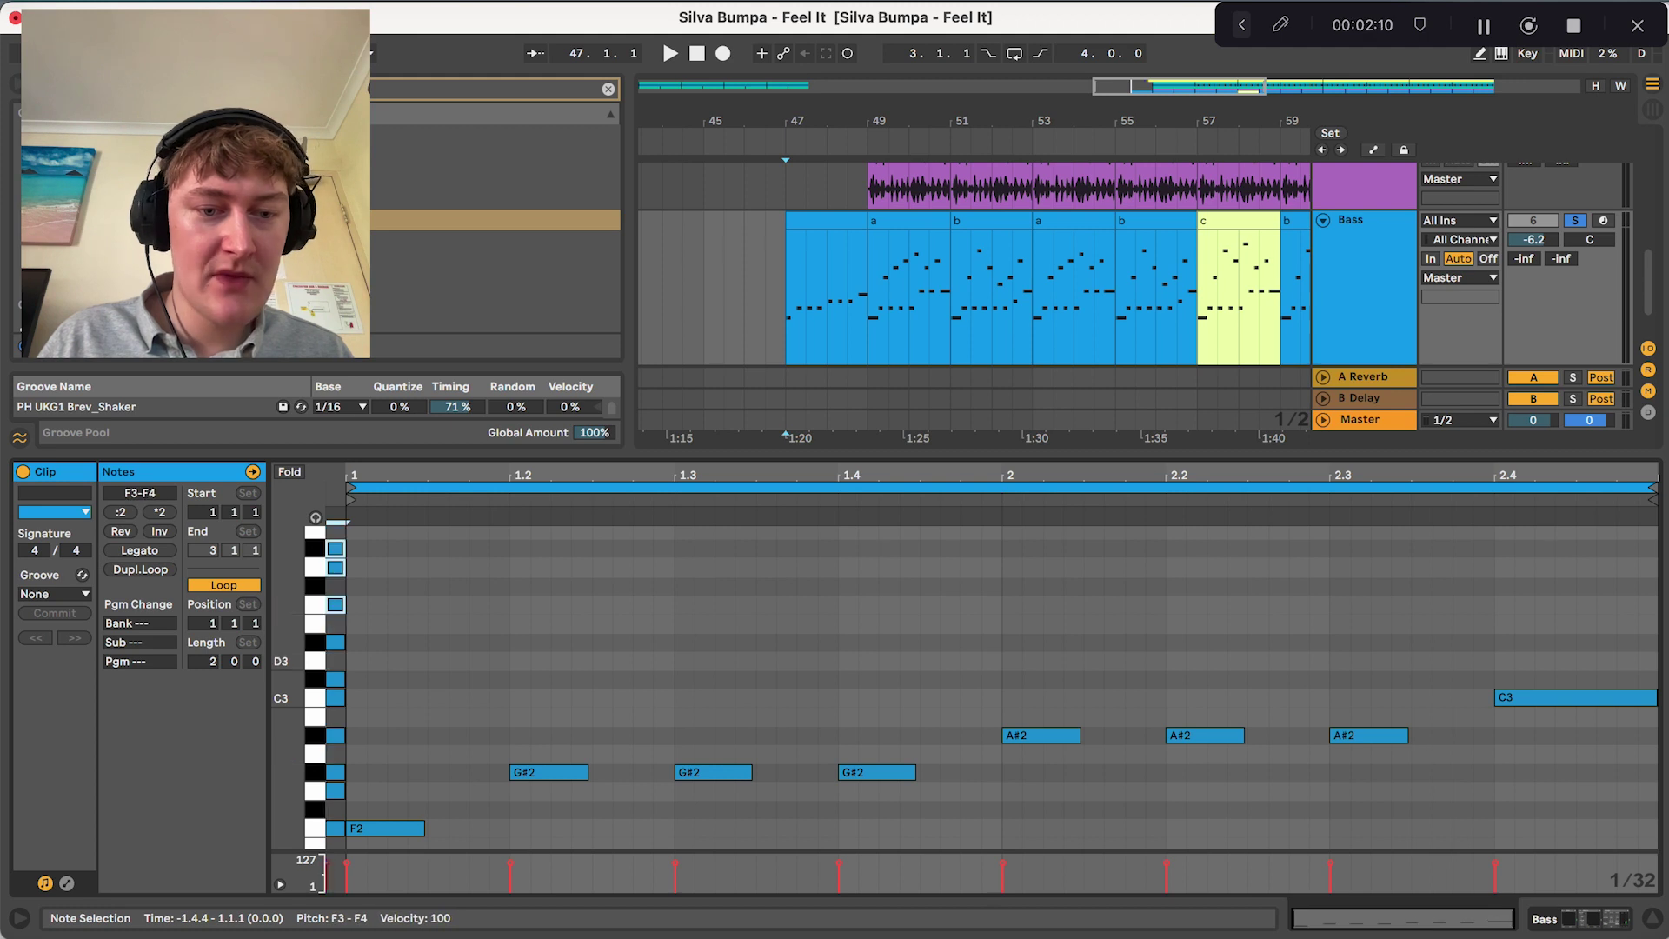
# Add offbeat upper notes C#3 at 1.1.3, F3 at 1.2.3 and D#3 at 1.3.3, each filling the gap to the next beat.
pyautogui.click(470, 670)
pyautogui.doubleClick(439, 679)
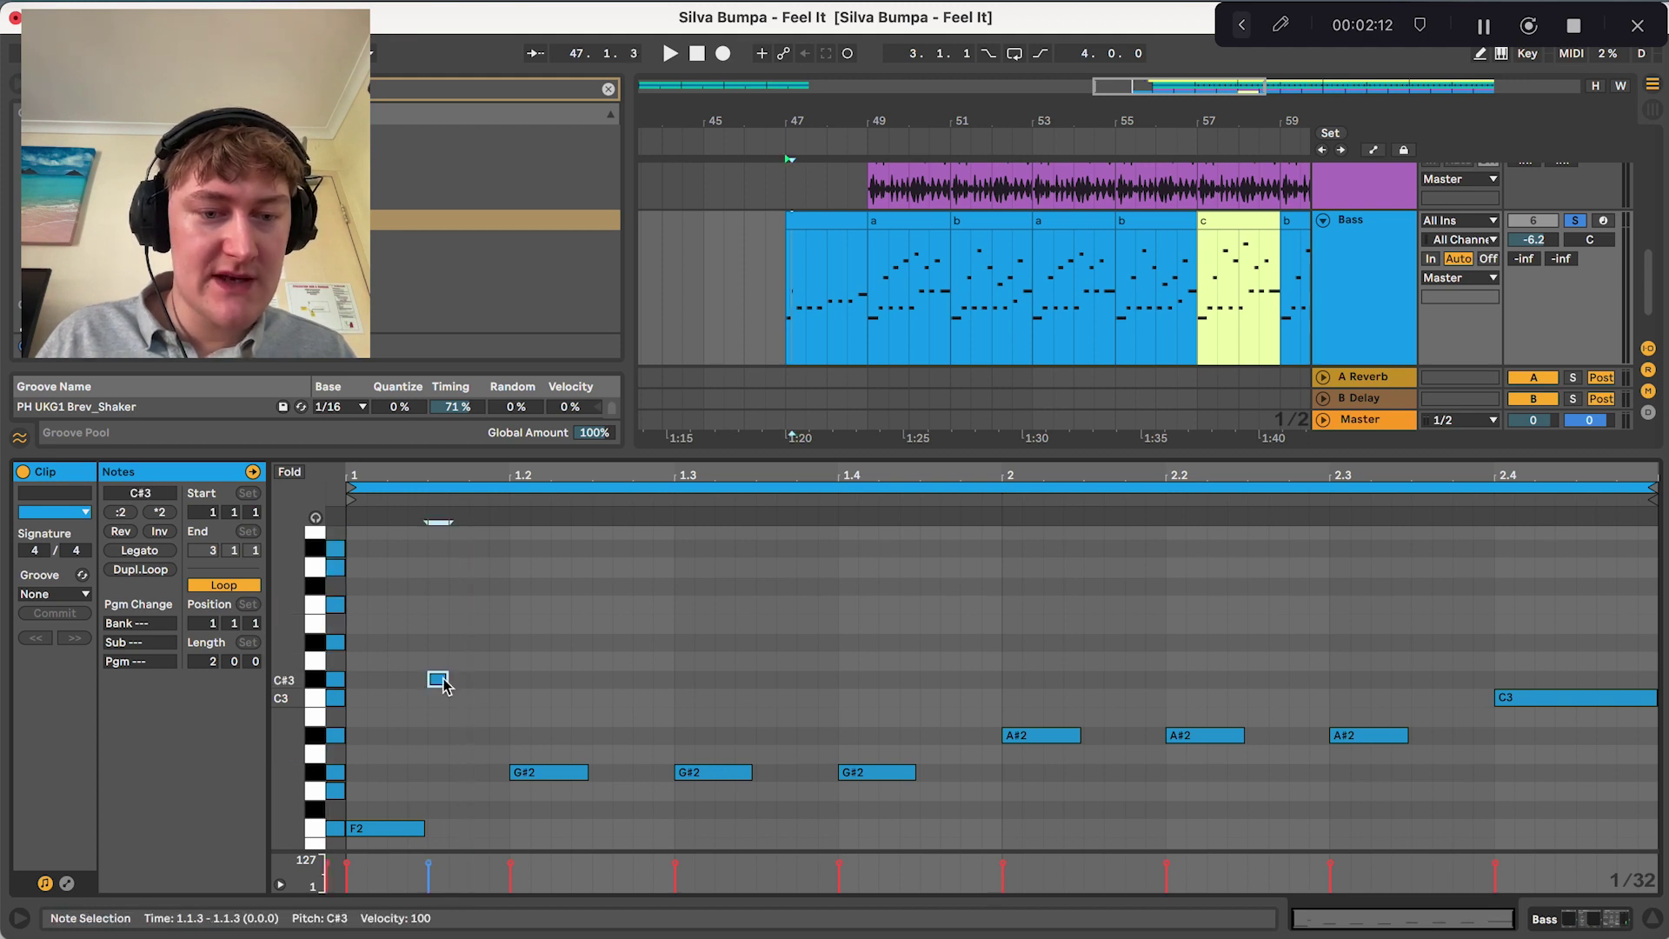
pyautogui.press('space')
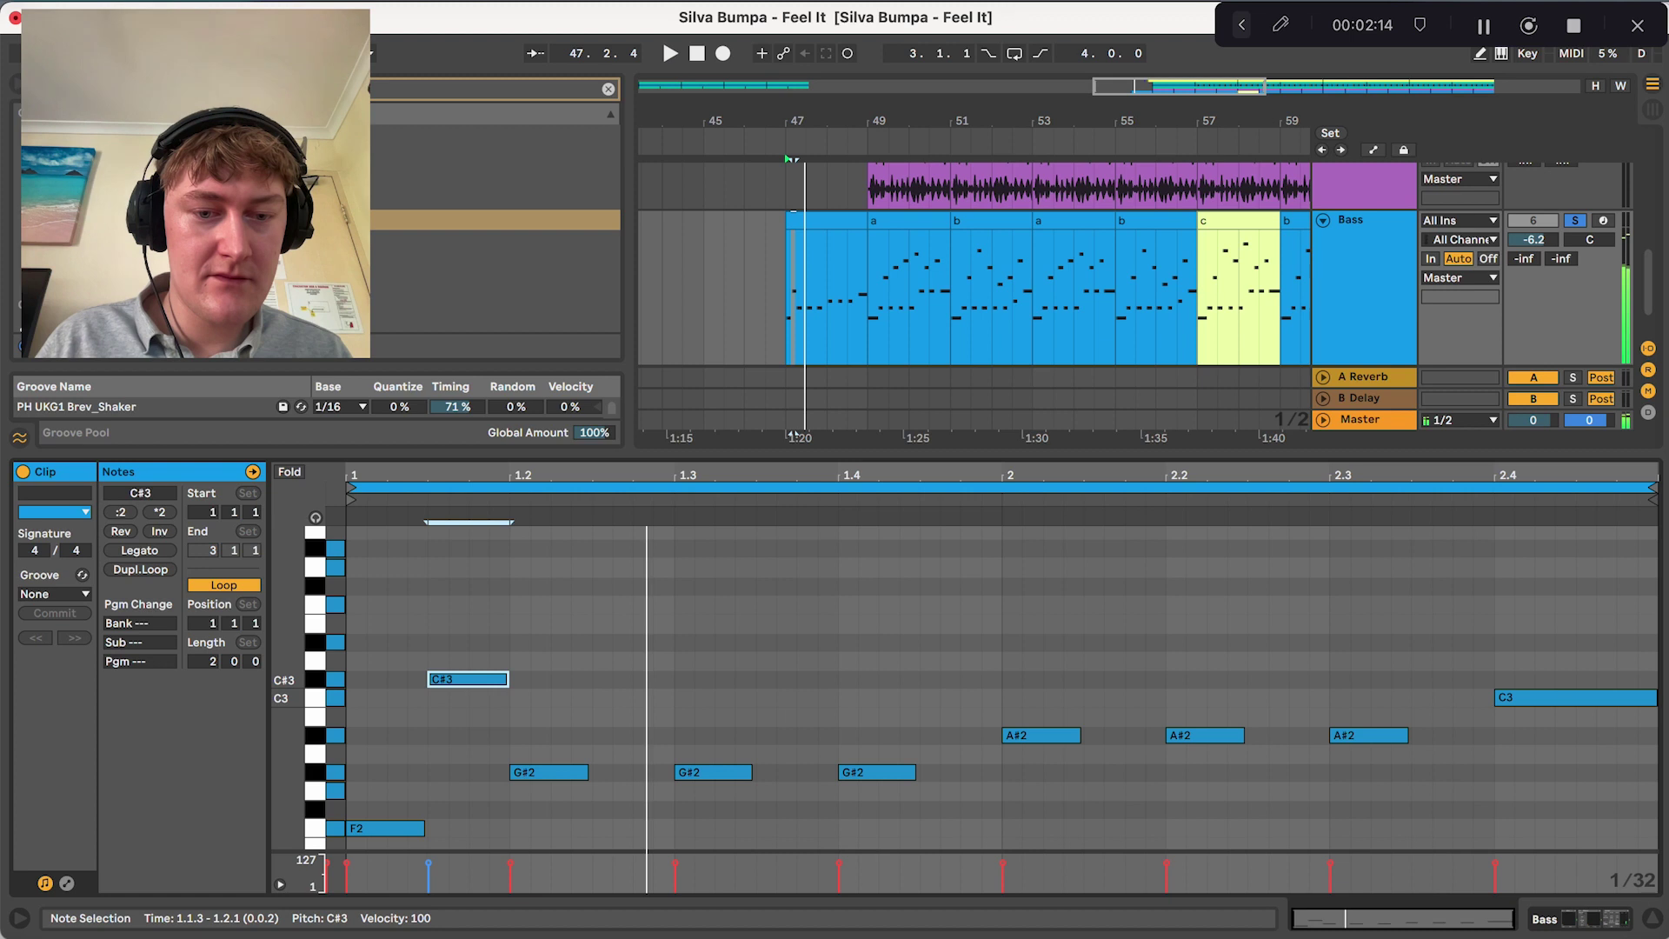
pyautogui.moveTo(468, 679); pyautogui.dragTo(797, 644)
pyautogui.press('space')
pyautogui.press('space')
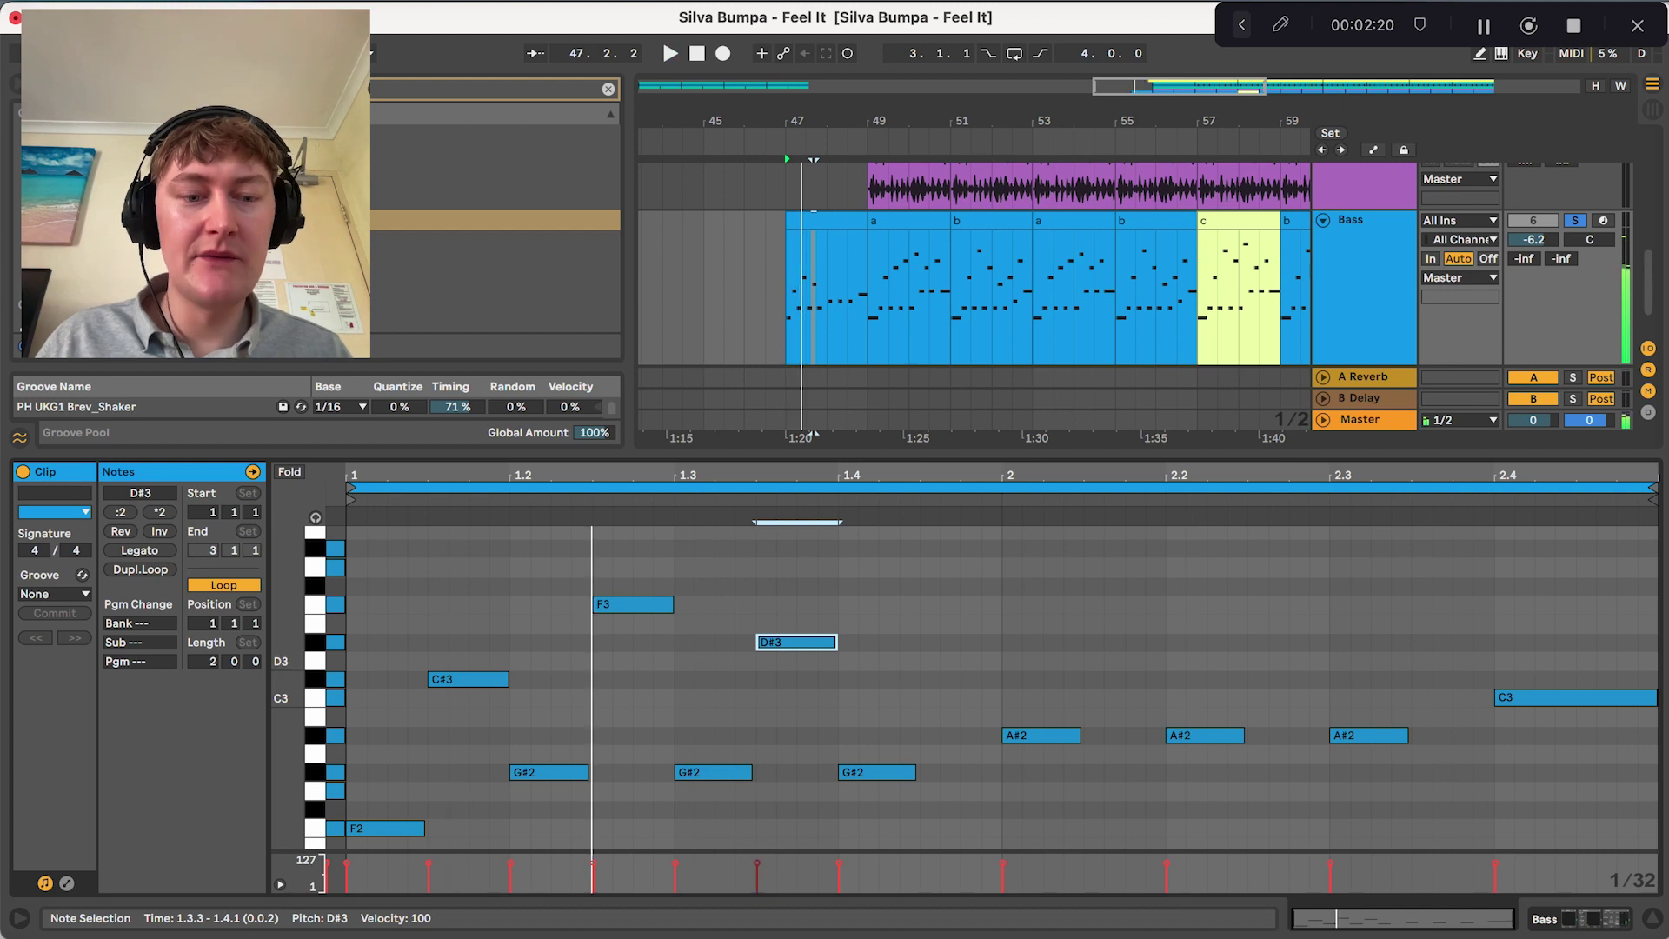
# Continue the upper notes with G3 at 1.4.3, F3 at 2.1.3, A#3 at 2.2.3 and F3 at 2.3.3.
pyautogui.moveTo(797, 643); pyautogui.dragTo(1110, 693)
pyautogui.press('Up')
pyautogui.press('Up')
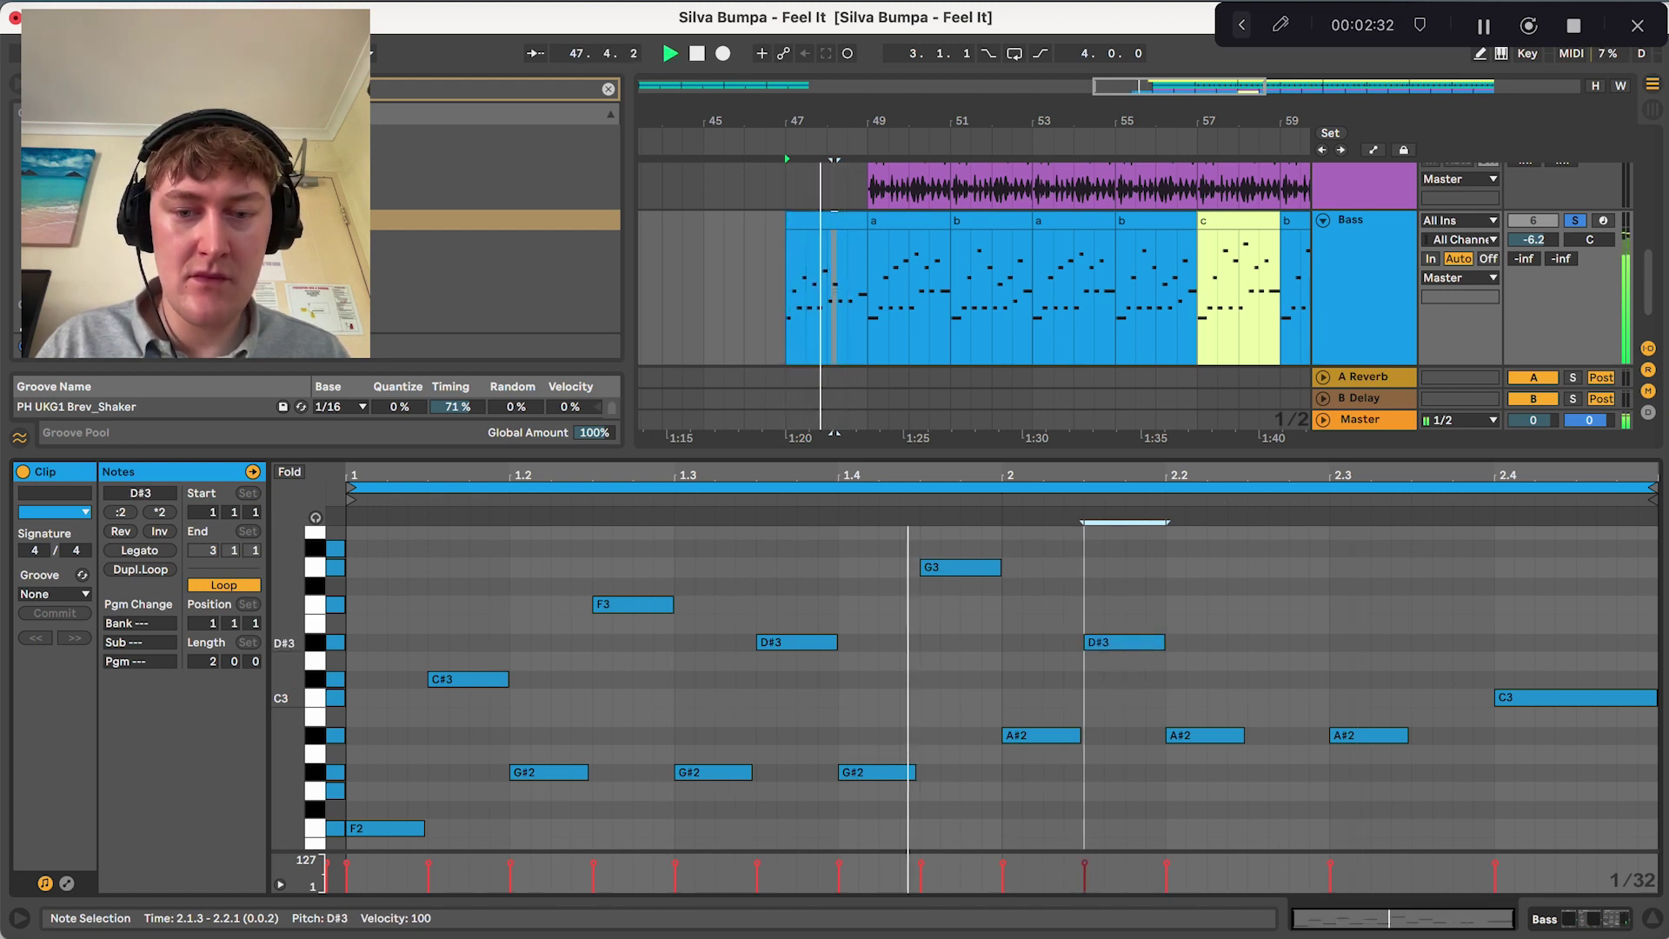
pyautogui.press('Up')
pyautogui.press('Up')
pyautogui.moveTo(1115, 604); pyautogui.dragTo(1439, 643)
pyautogui.press('space')
# Unsolo the Bass track and move the new bass clip from bar 47 to bar 49, replacing clip a.
pyautogui.click(1574, 221)
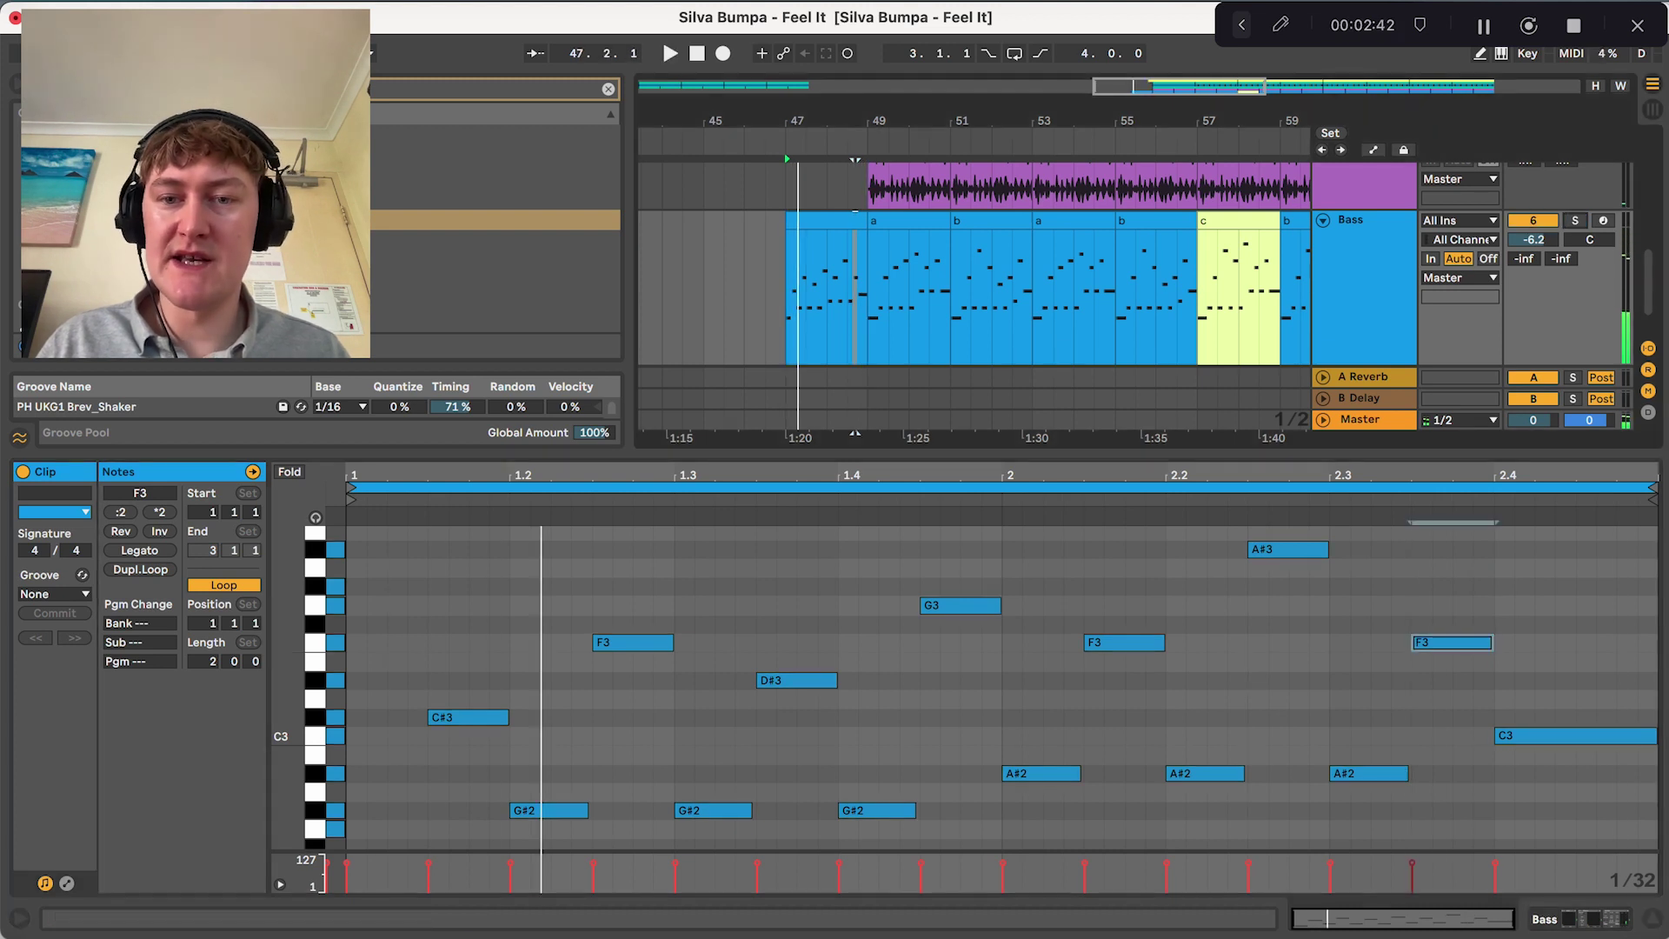
pyautogui.moveTo(817, 221); pyautogui.dragTo(899, 220)
pyautogui.click(807, 253)
pyautogui.press('space')
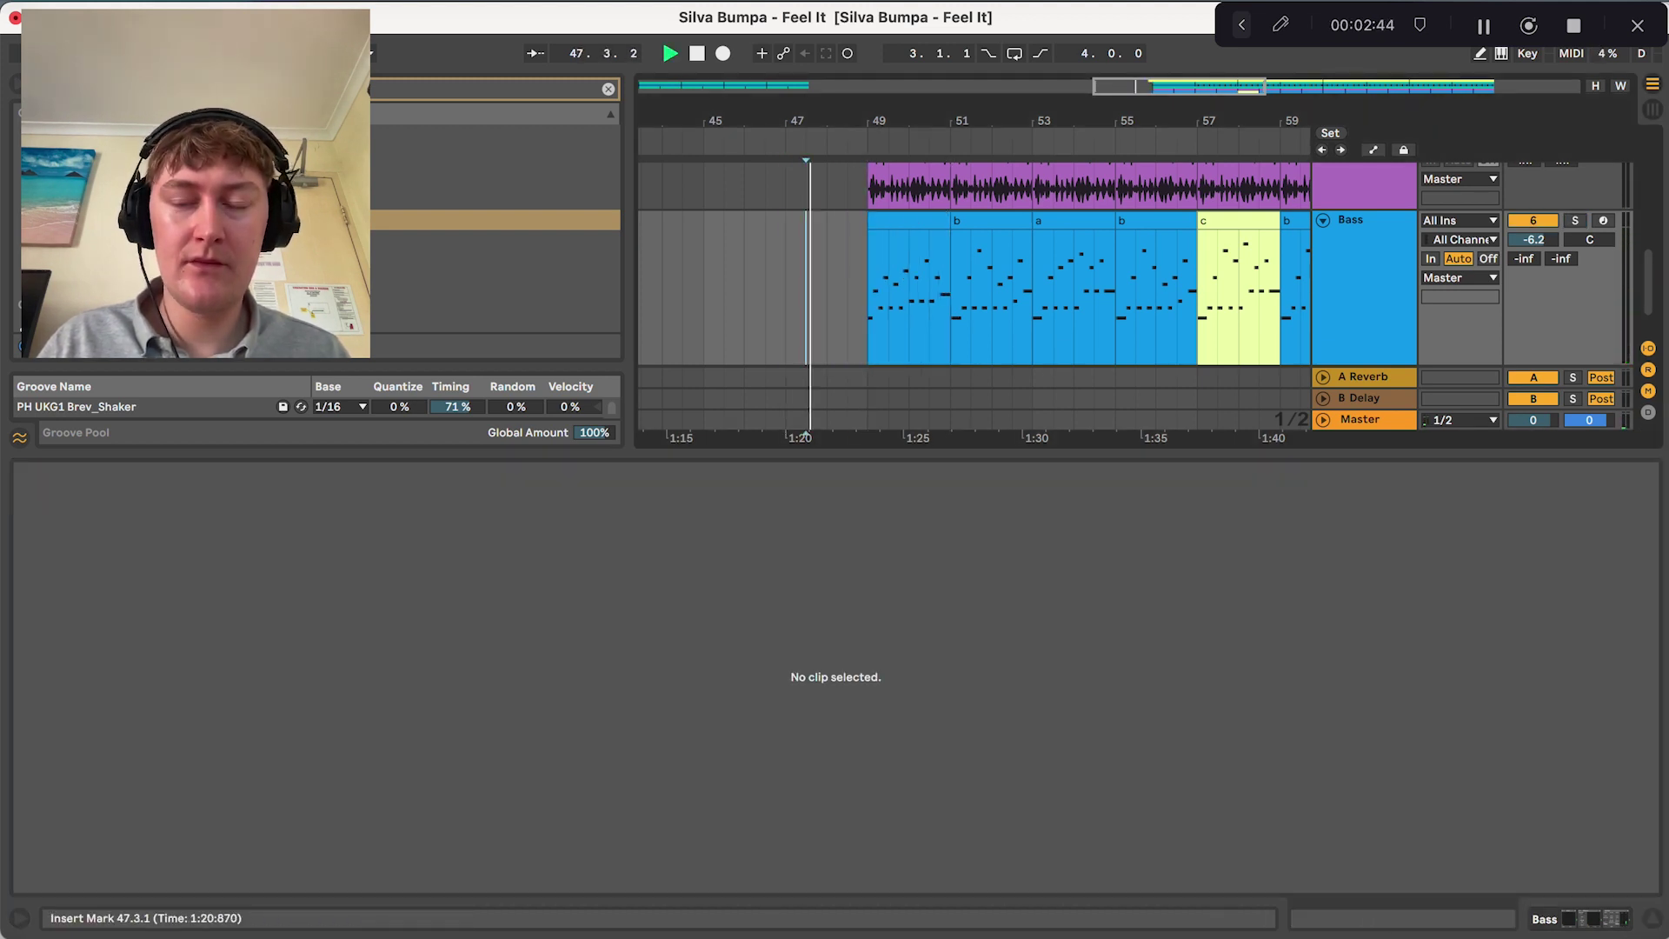
# Unmute the Vox track and play the arrangement from 48.3.1 with the new bass clip in place.
pyautogui.press('super+alt+l')
pyautogui.press('space')
pyautogui.scroll(2, 973, 487)
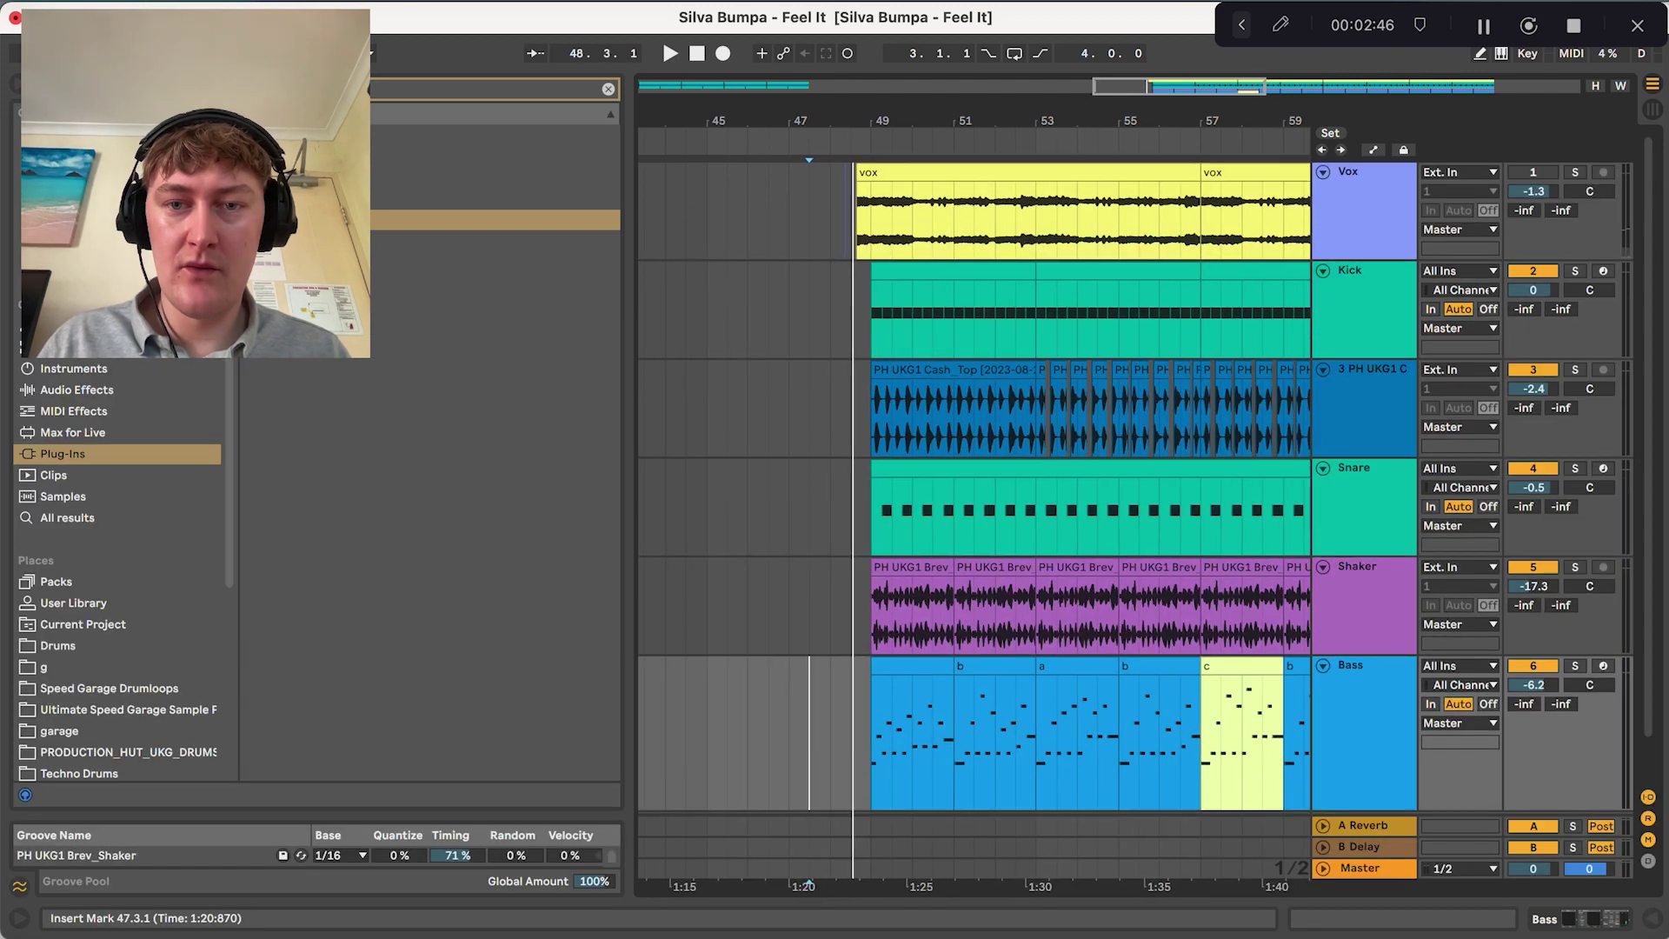
pyautogui.click(1533, 172)
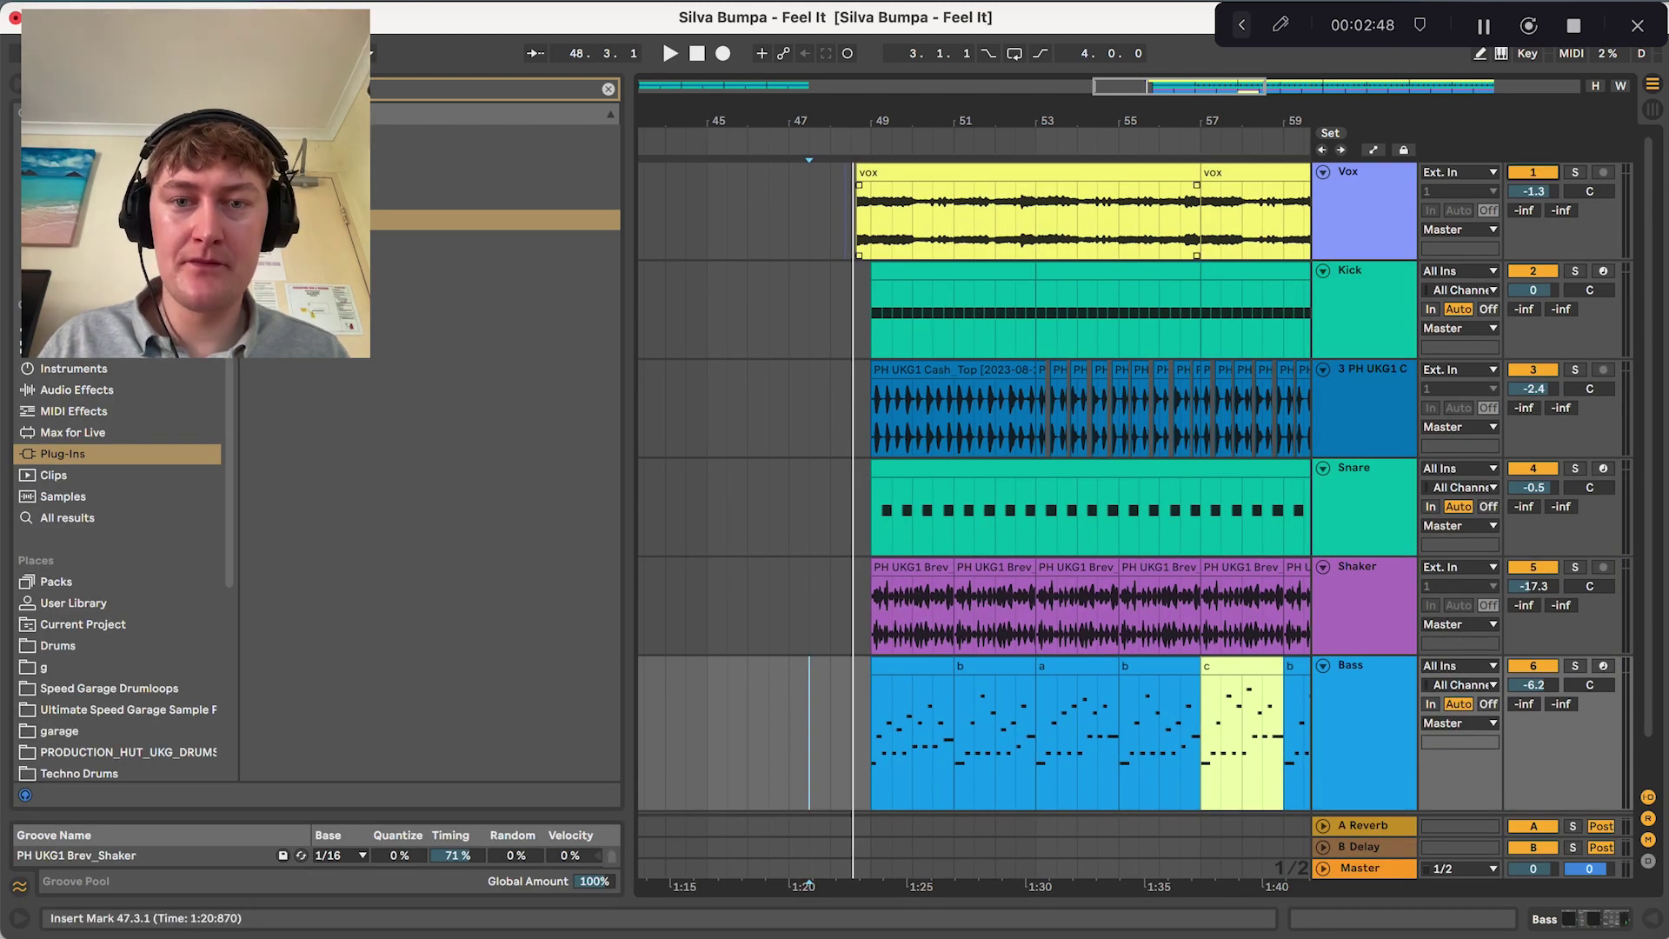
pyautogui.click(851, 217)
pyautogui.press('space')
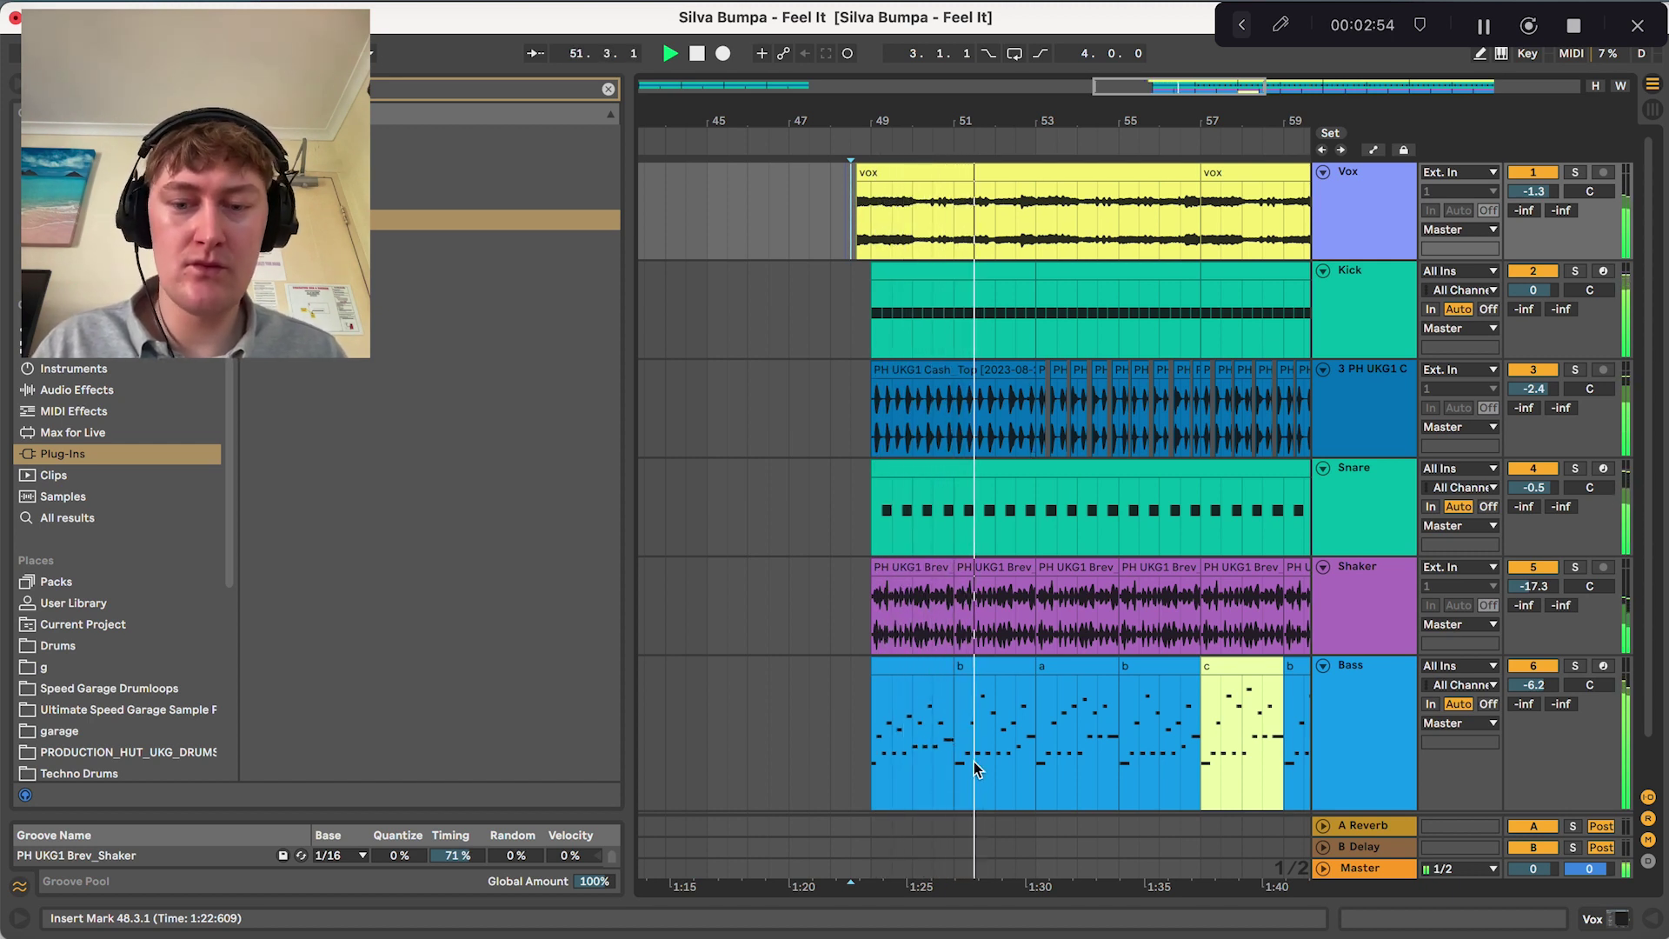
pyautogui.press('space')
pyautogui.click(873, 748)
pyautogui.press('space')
pyautogui.press('space')
# Open the new bass clip at bar 49 and lower the A#2 notes at 2.1.1 and 2.2.1 to G#2.
pyautogui.click(904, 667)
pyautogui.doubleClick(905, 667)
pyautogui.scroll(-2, 845, 725)
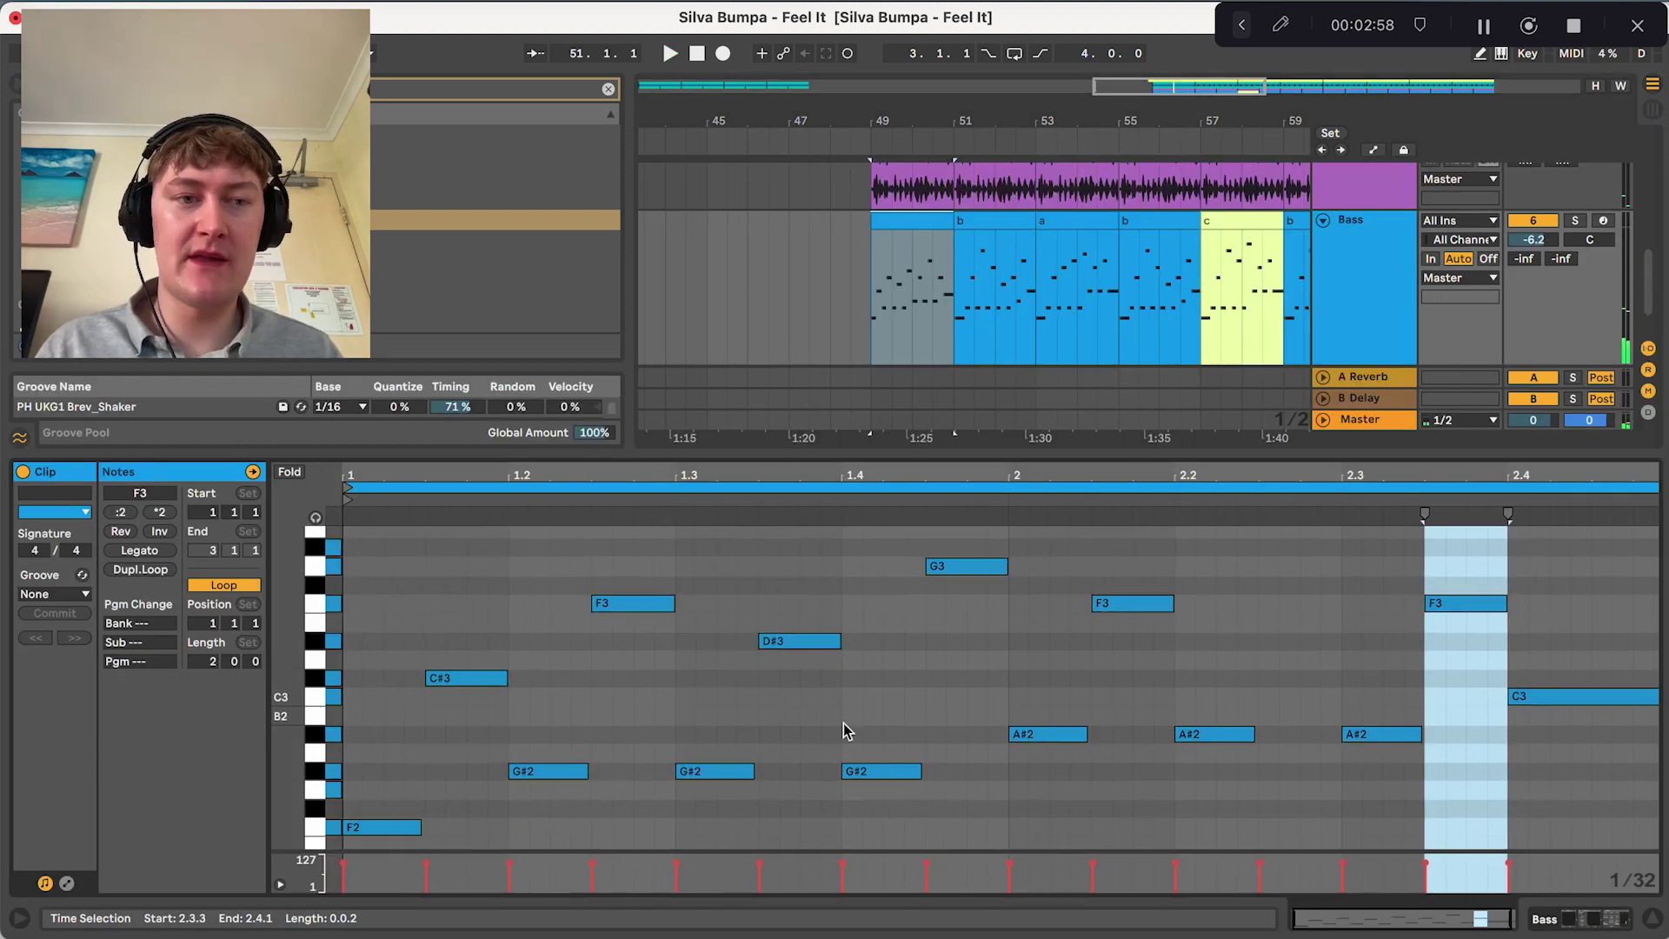
pyautogui.scroll(-2, 842, 730)
pyautogui.moveTo(1021, 641); pyautogui.dragTo(1374, 756)
pyautogui.click(544, 683)
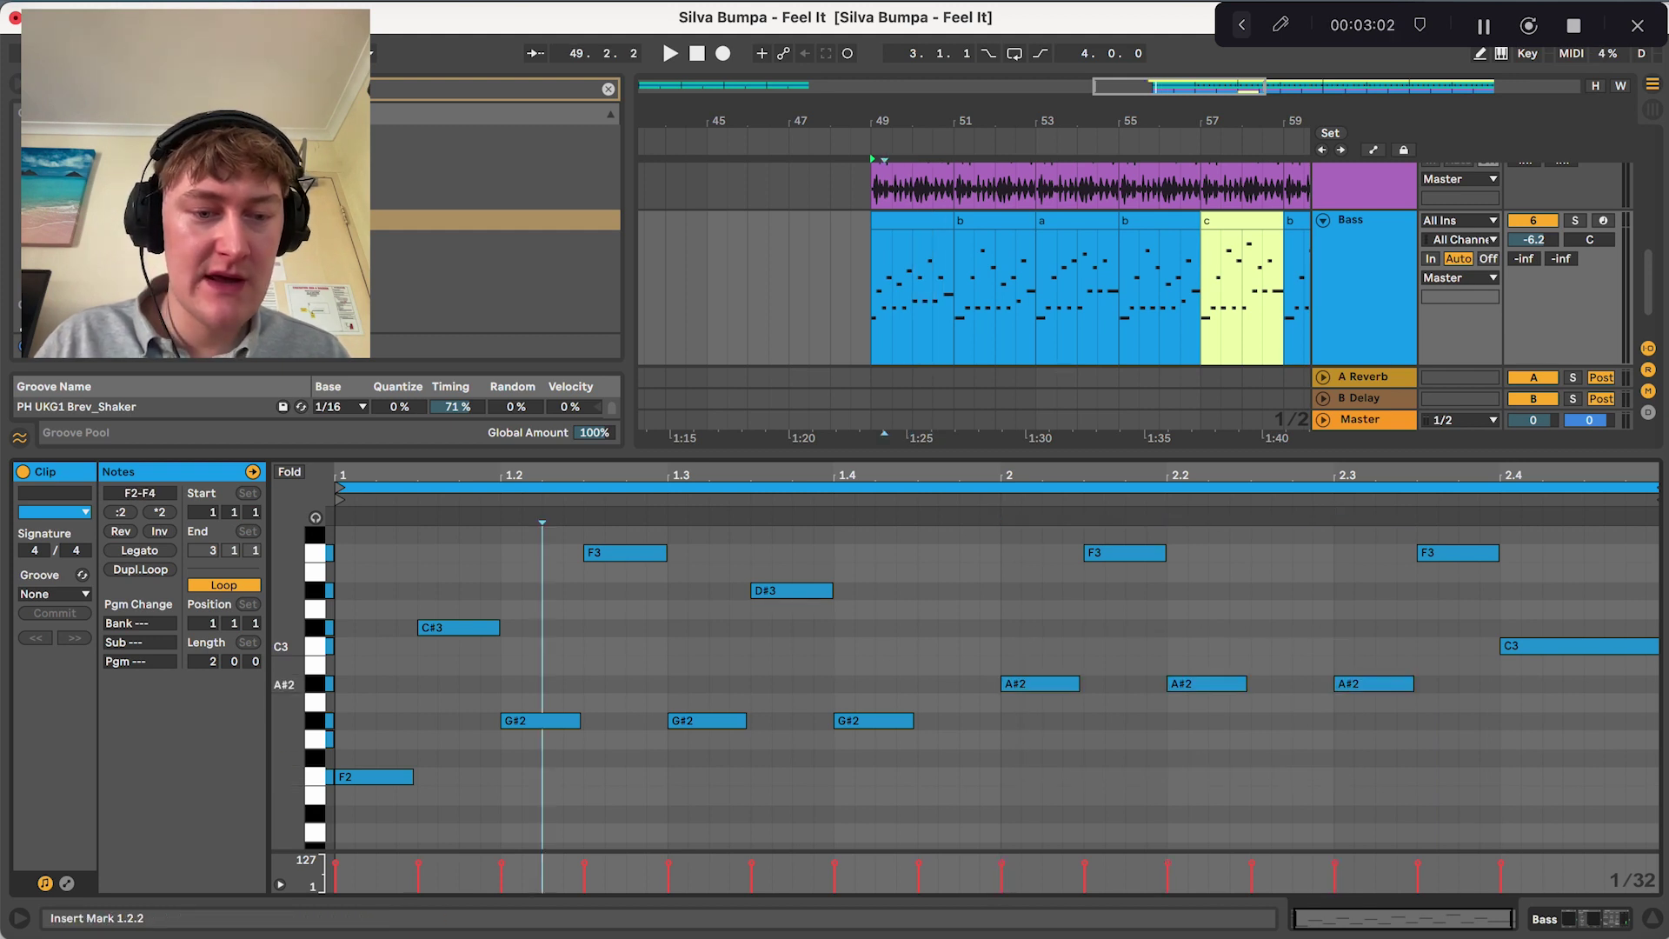
pyautogui.moveTo(999, 665); pyautogui.dragTo(1263, 745)
pyautogui.press('Down')
pyautogui.press('Down')
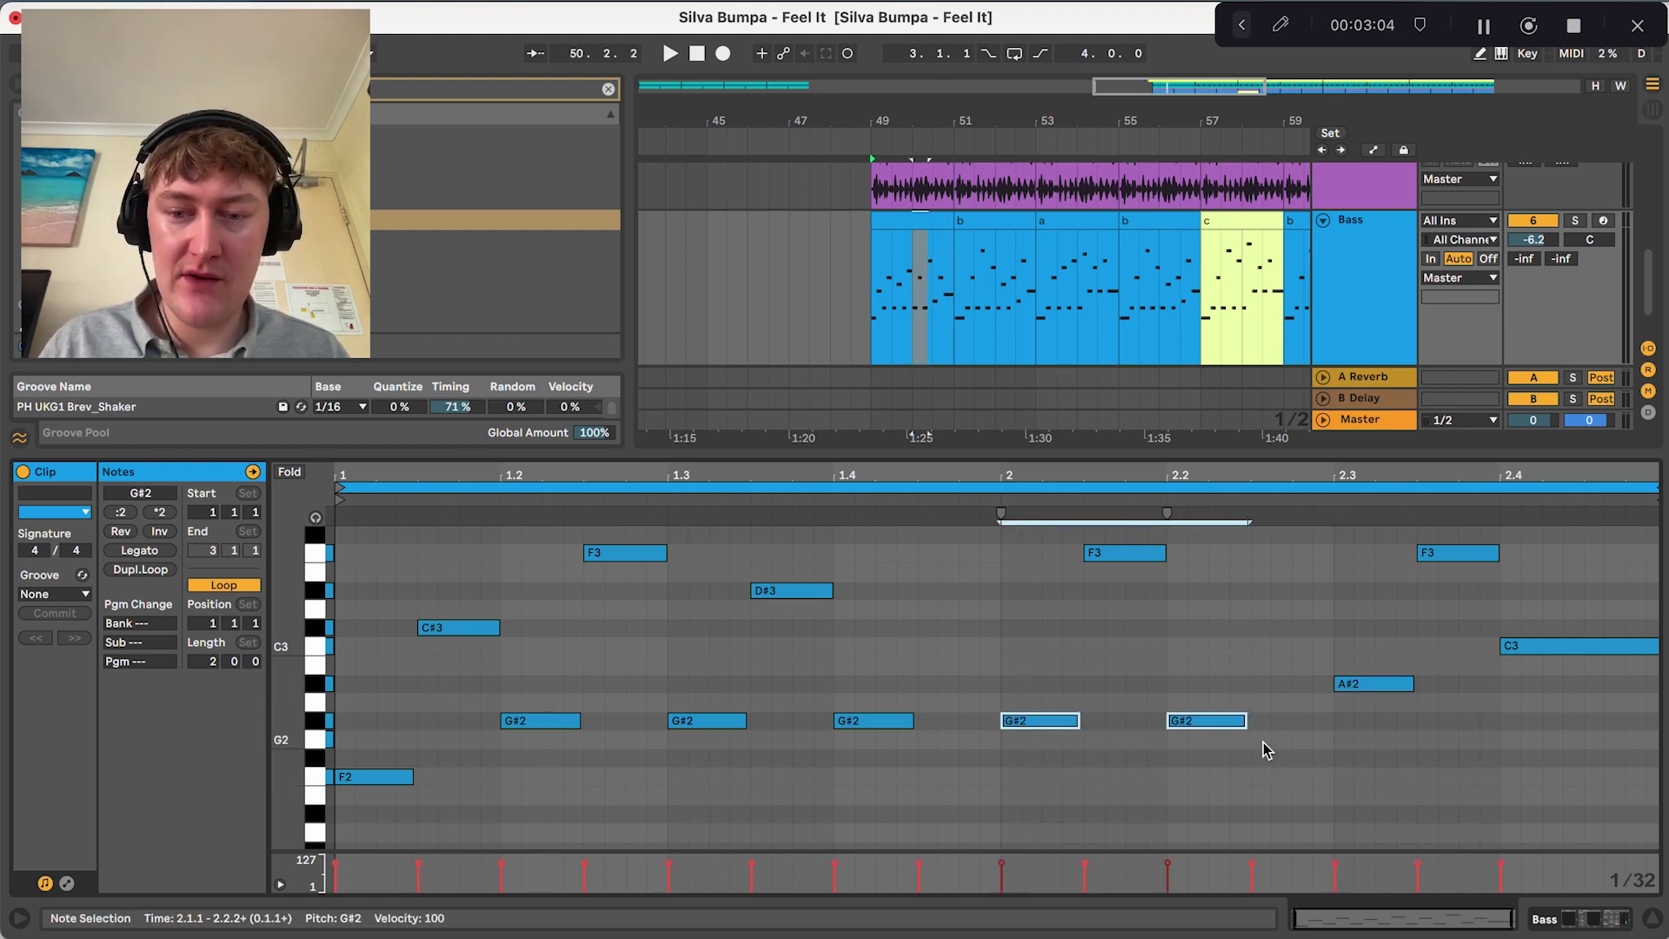
# Play the revised bassline and raise the F3 note at 2.1.3 to A#3.
pyautogui.press('space')
pyautogui.scroll(2, 1264, 747)
pyautogui.scroll(2, 1130, 722)
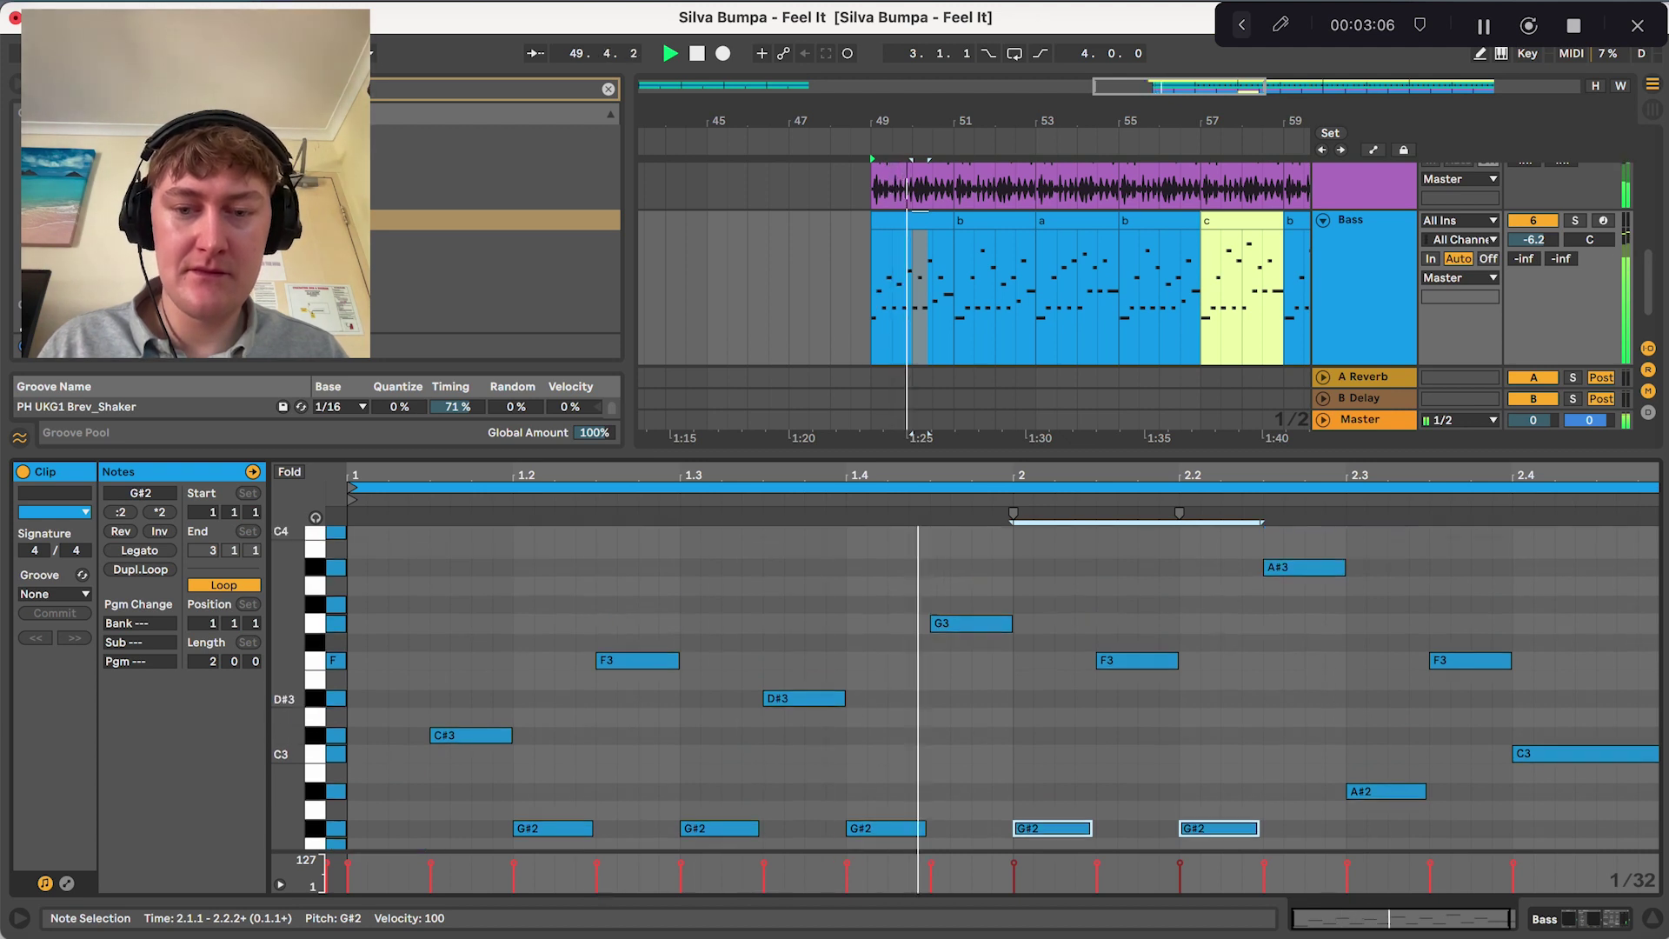
pyautogui.moveTo(1137, 660); pyautogui.dragTo(1122, 574)
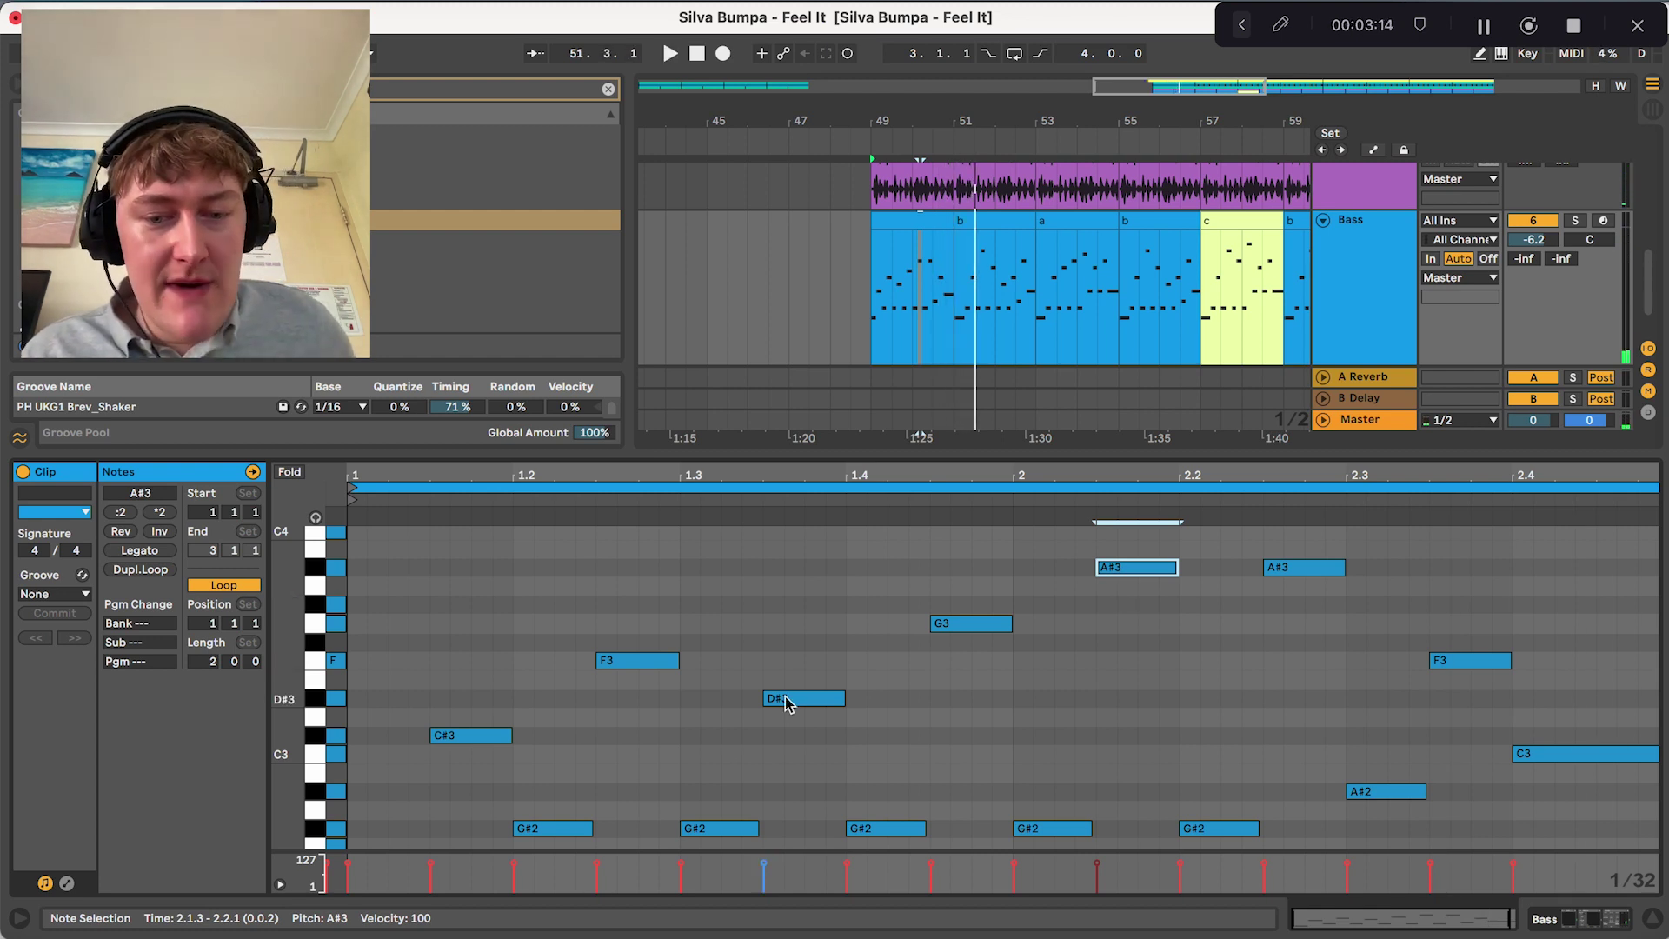
# Copy bass clip a from bar 53 to bar 49, replacing the newly built clip.
pyautogui.scroll(-2, 786, 700)
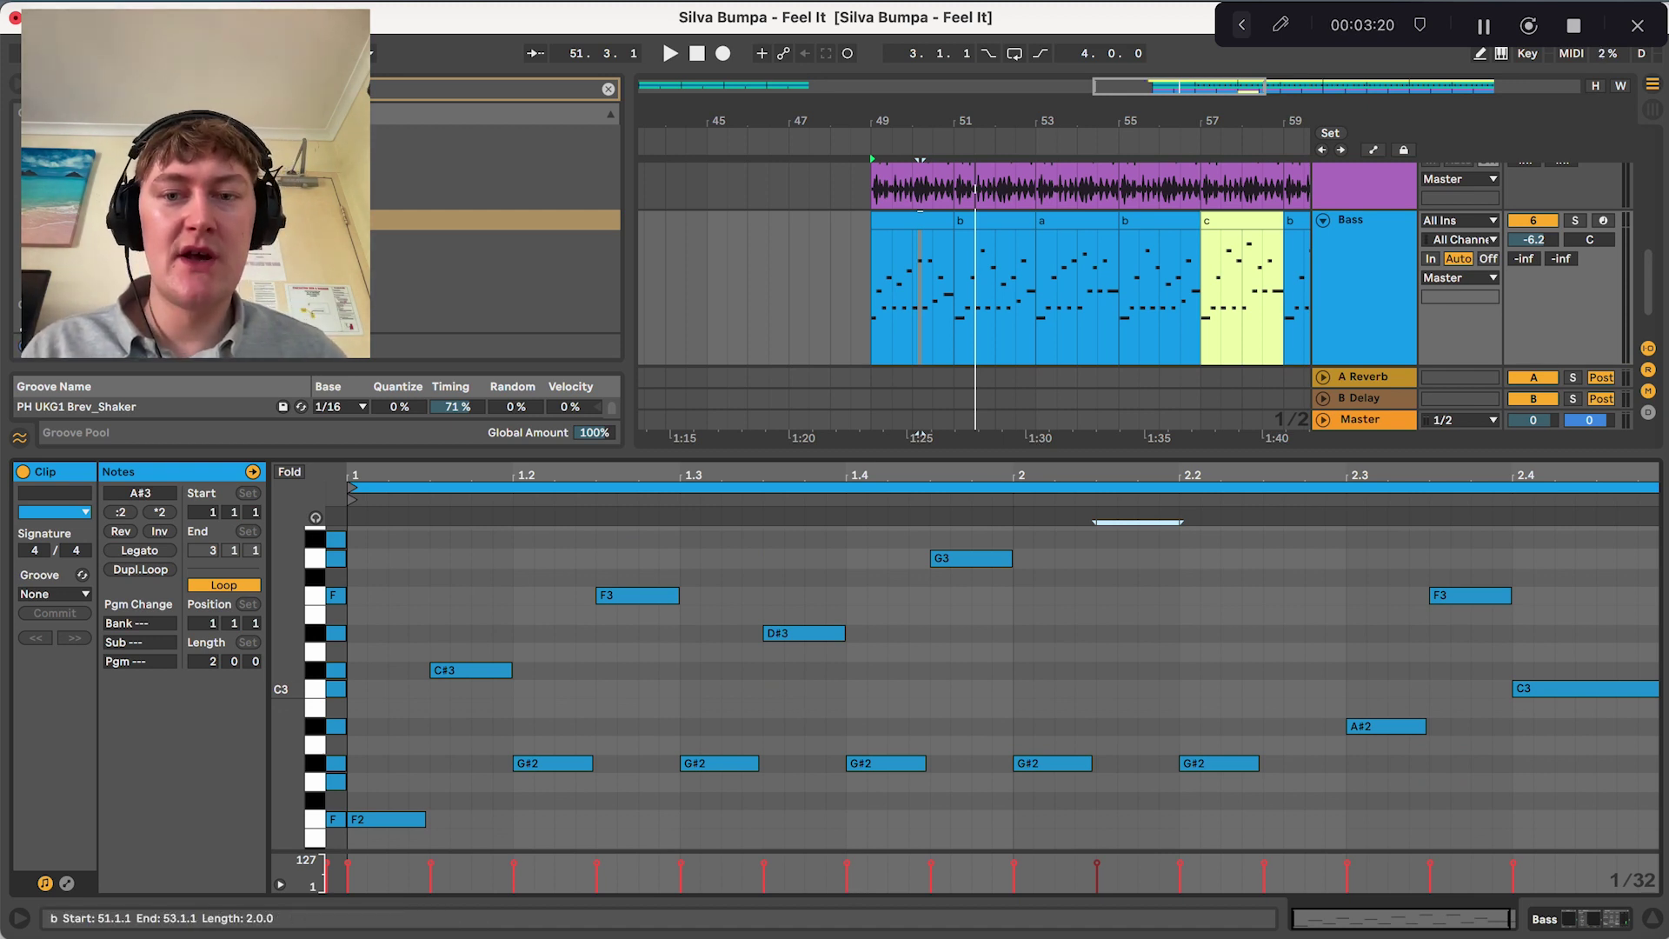
pyautogui.click(983, 221)
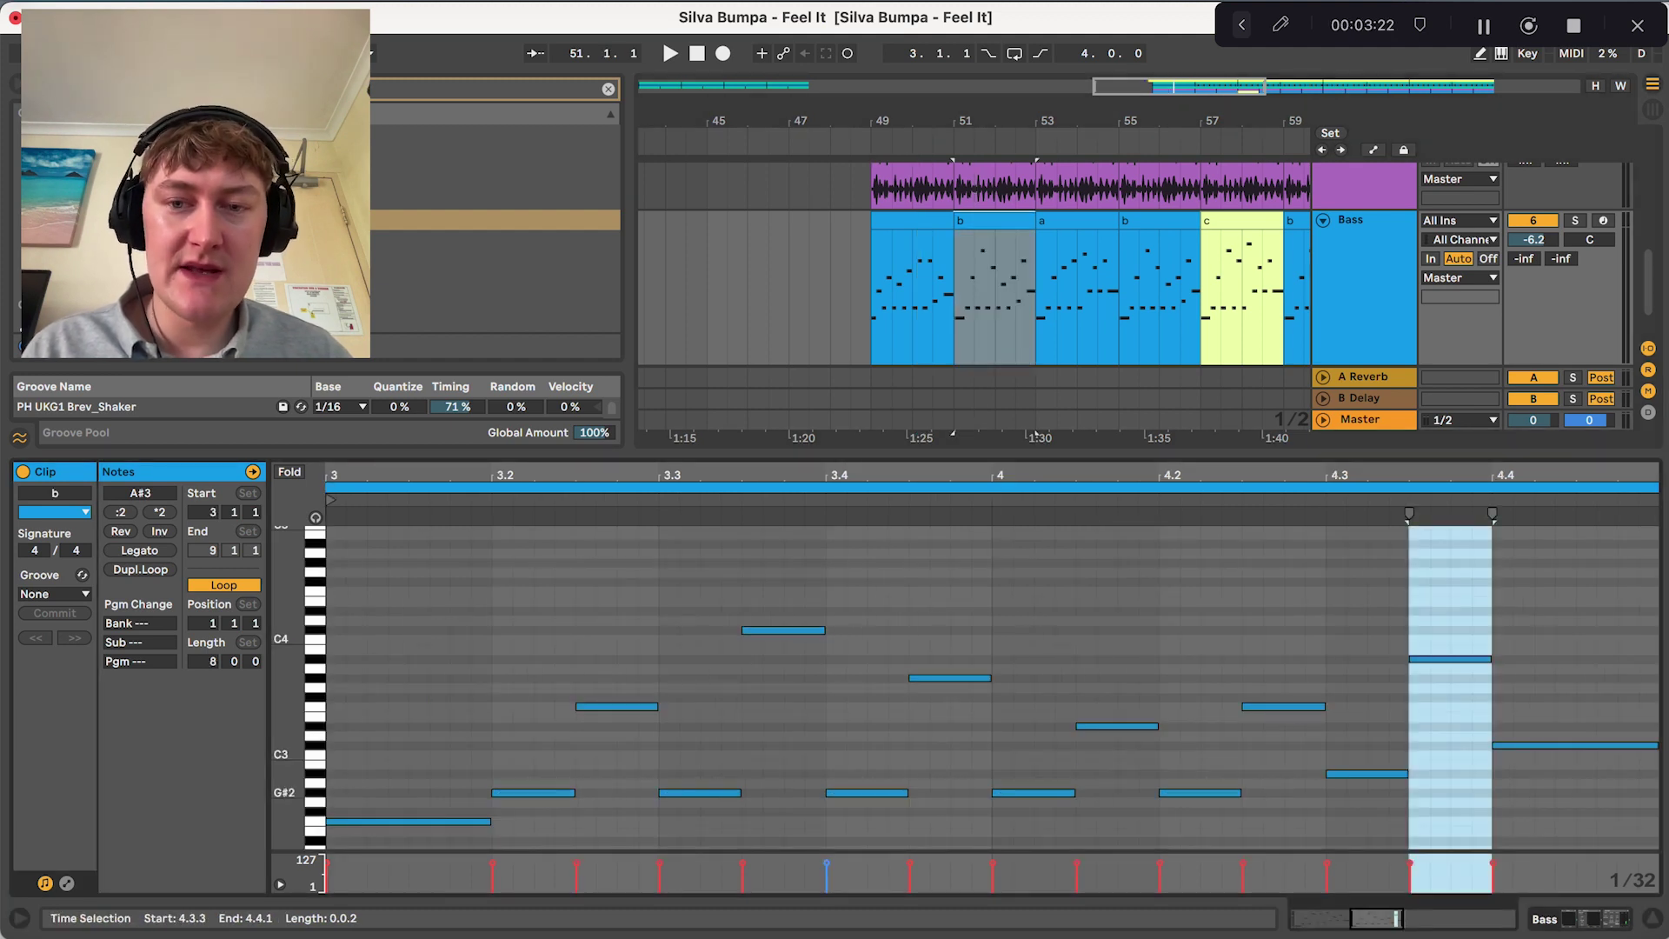
pyautogui.moveTo(1066, 221); pyautogui.dragTo(901, 221)
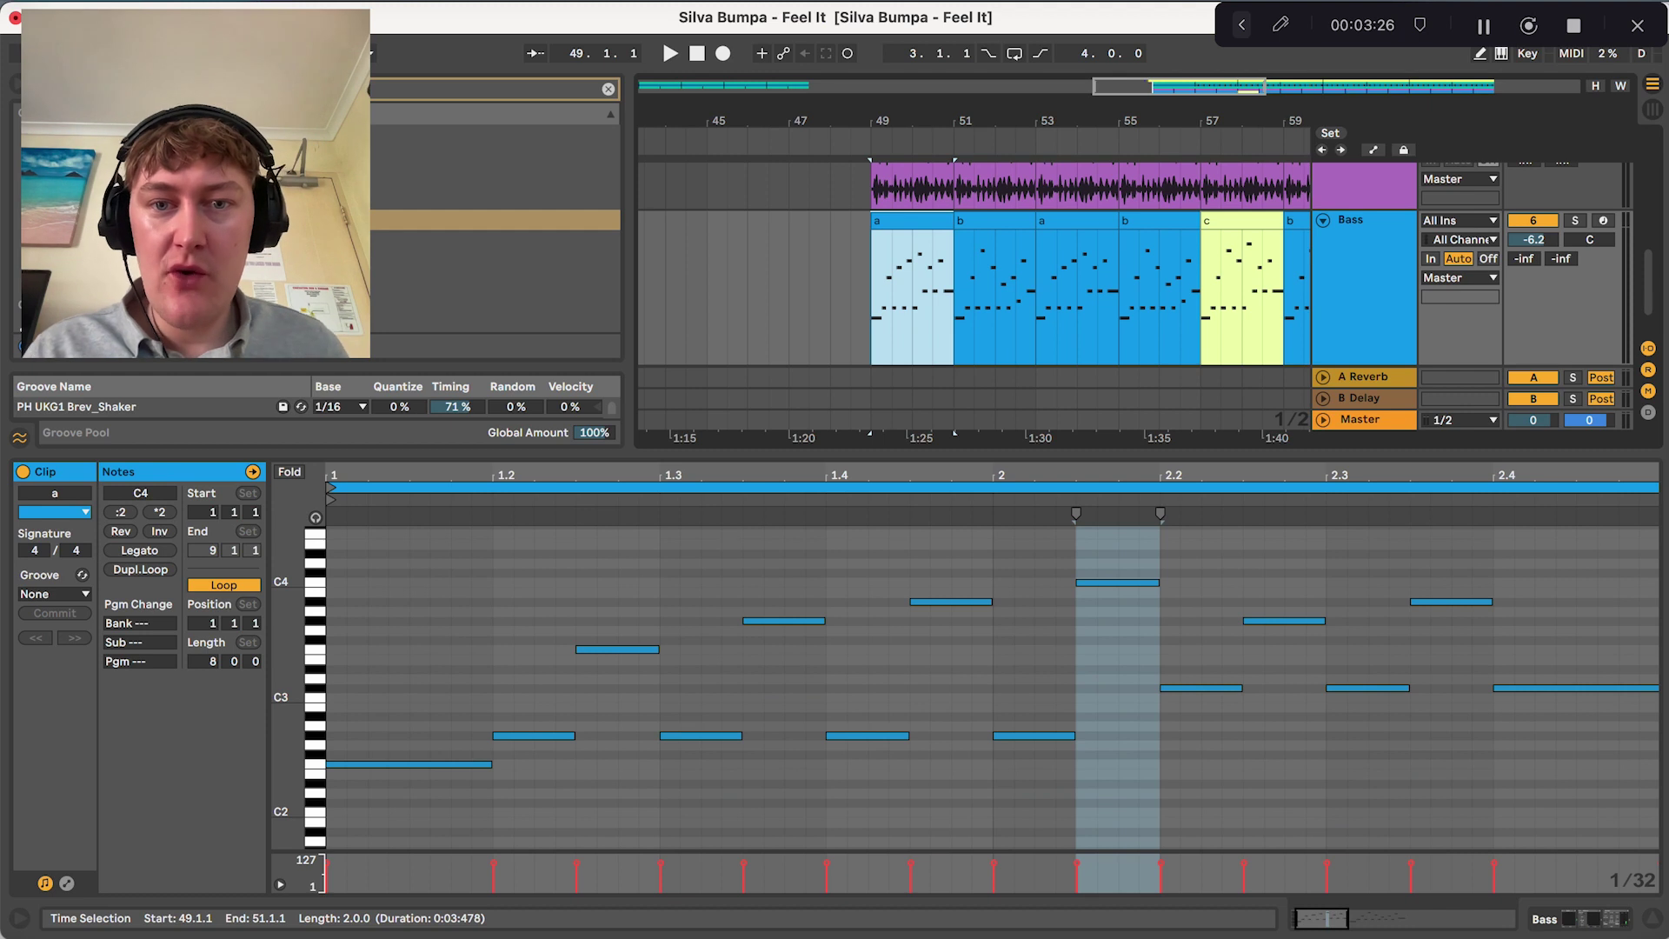
# Examine the notes of bass clip b at bar 51 and the order of clips a, b and c along the Bass track.
pyautogui.click(965, 223)
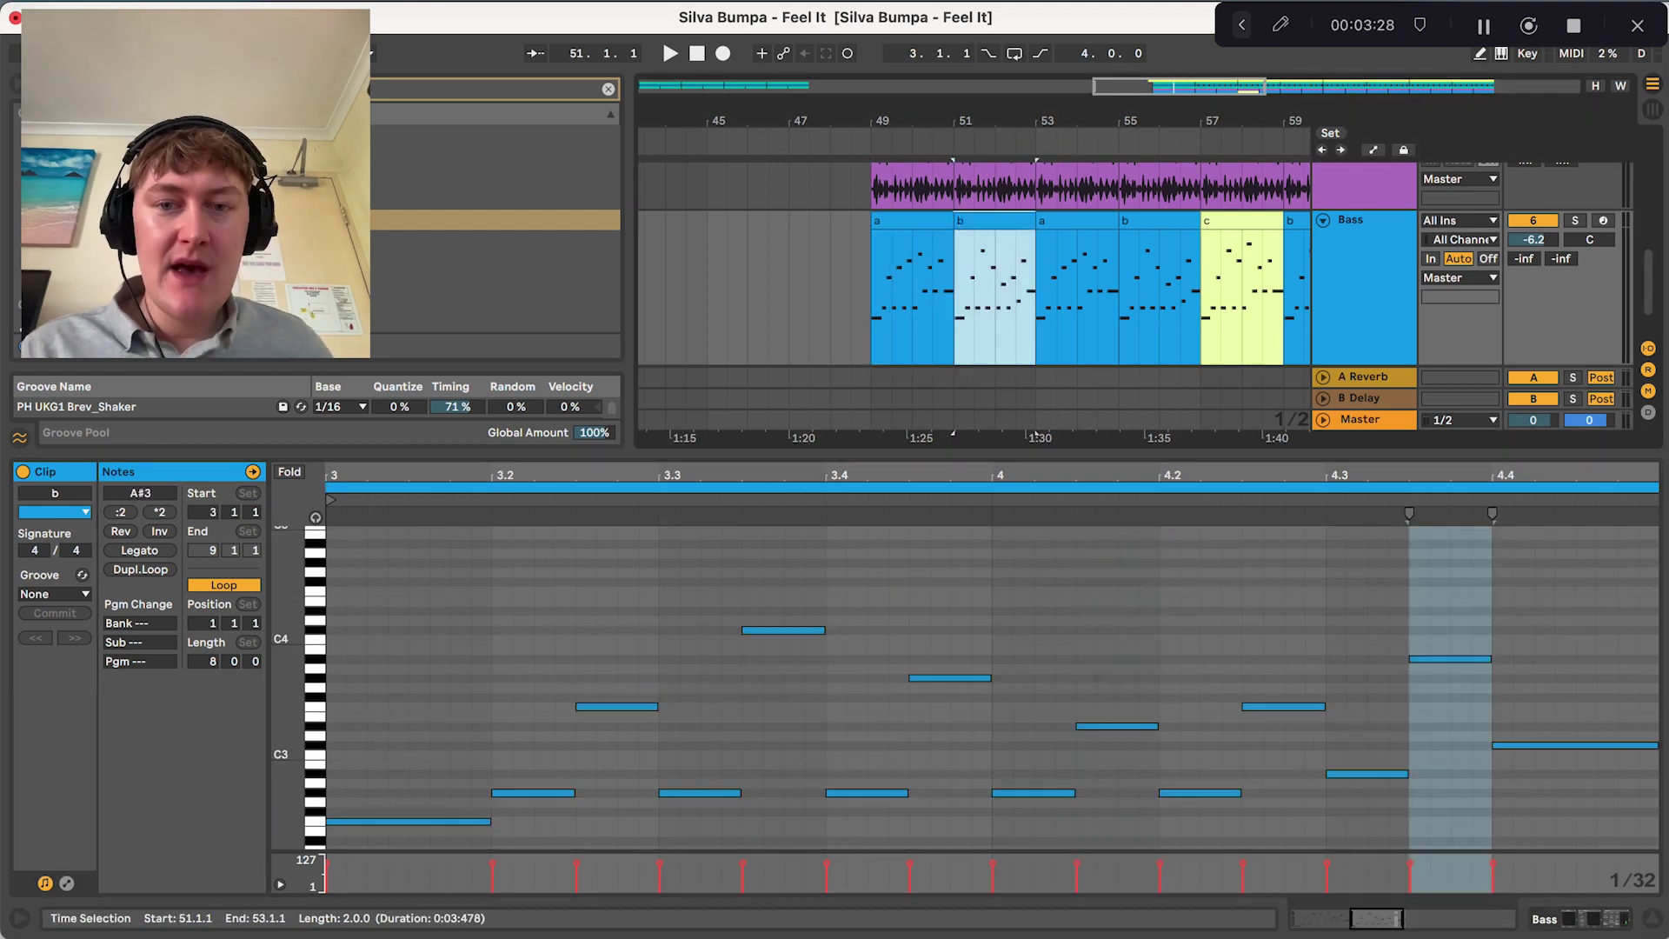
pyautogui.scroll(5, 968, 313)
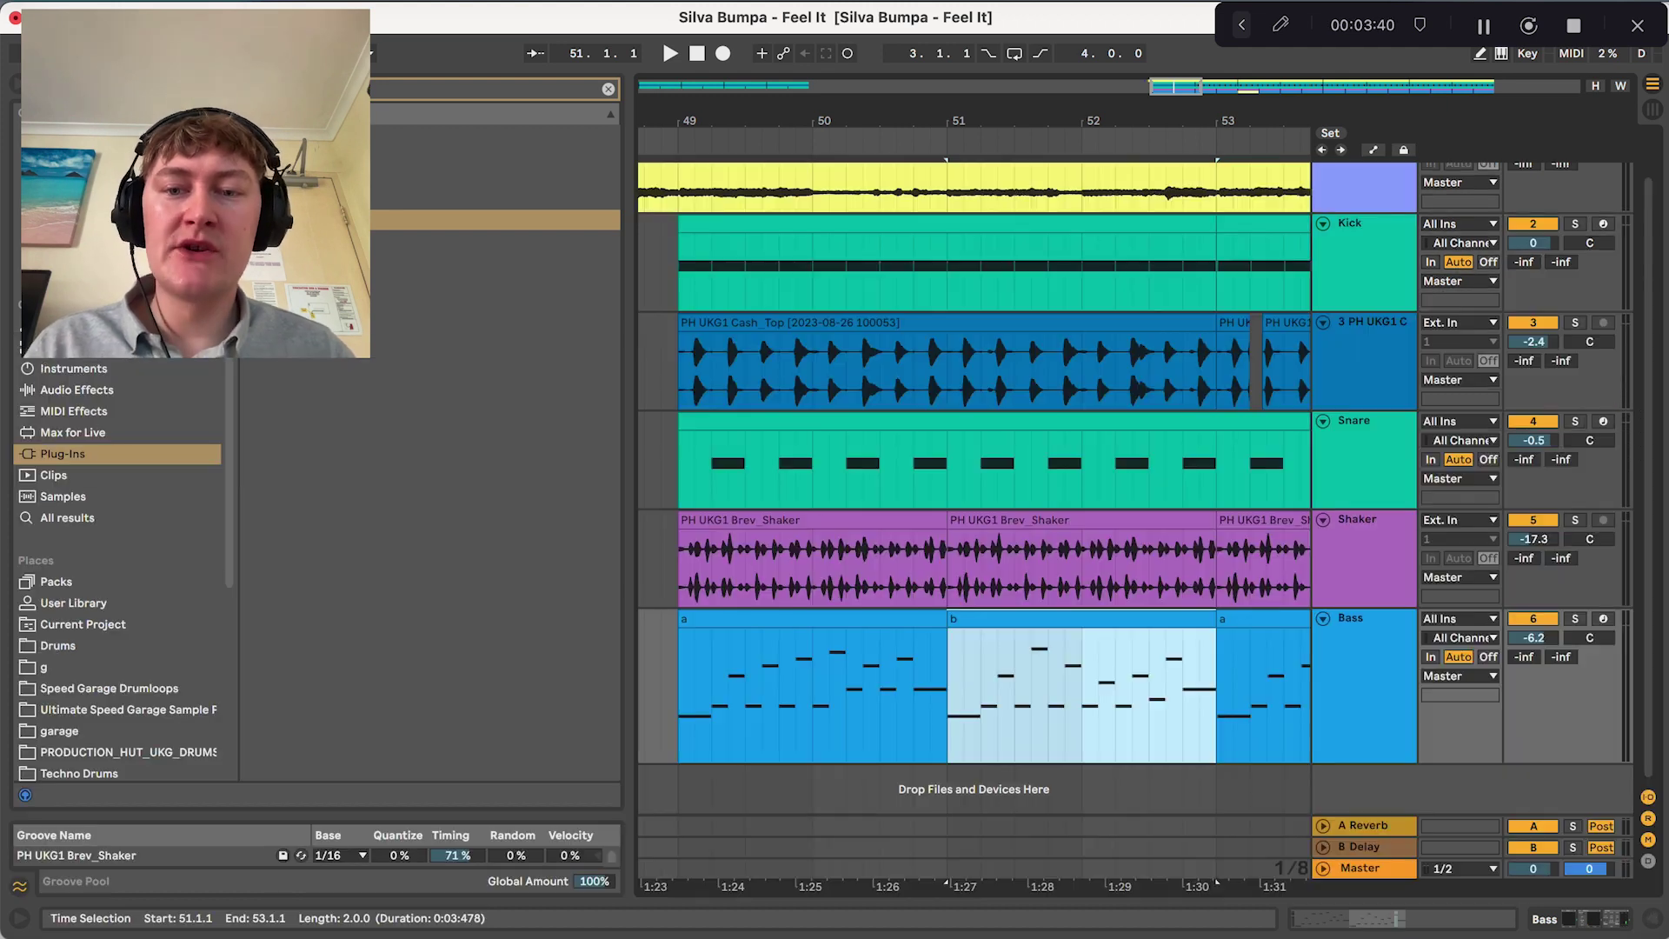
pyautogui.scroll(-3, 972, 457)
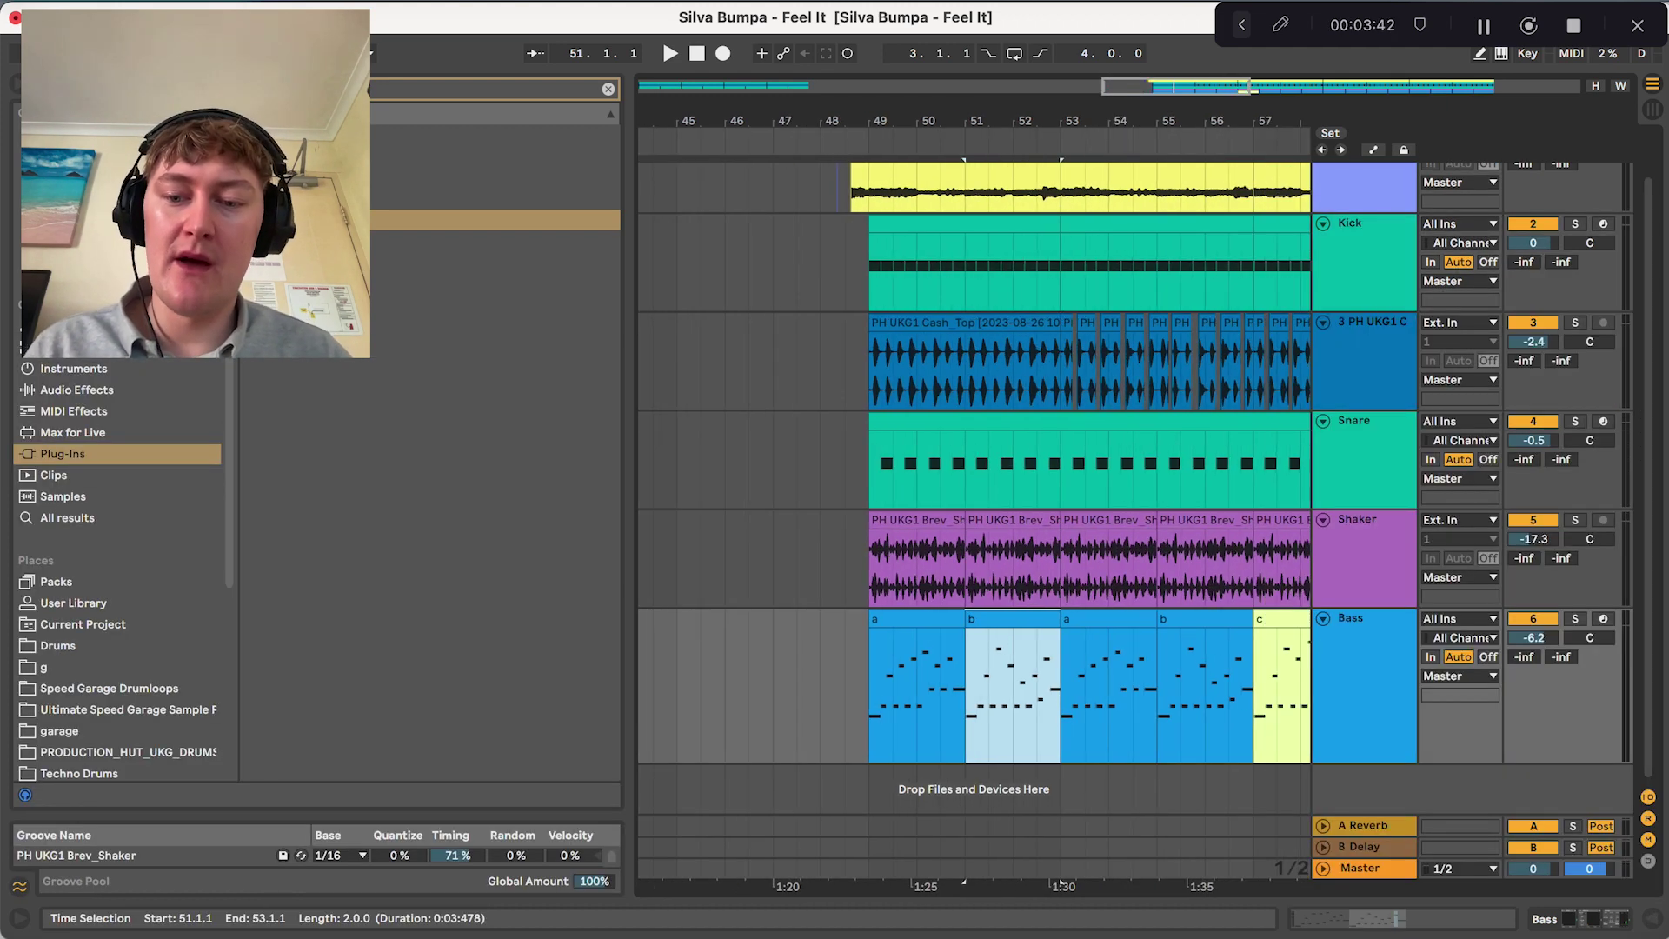
pyautogui.scroll(-3, 1059, 709)
pyautogui.hscroll(1, 1059, 710)
pyautogui.scroll(4, 1149, 658)
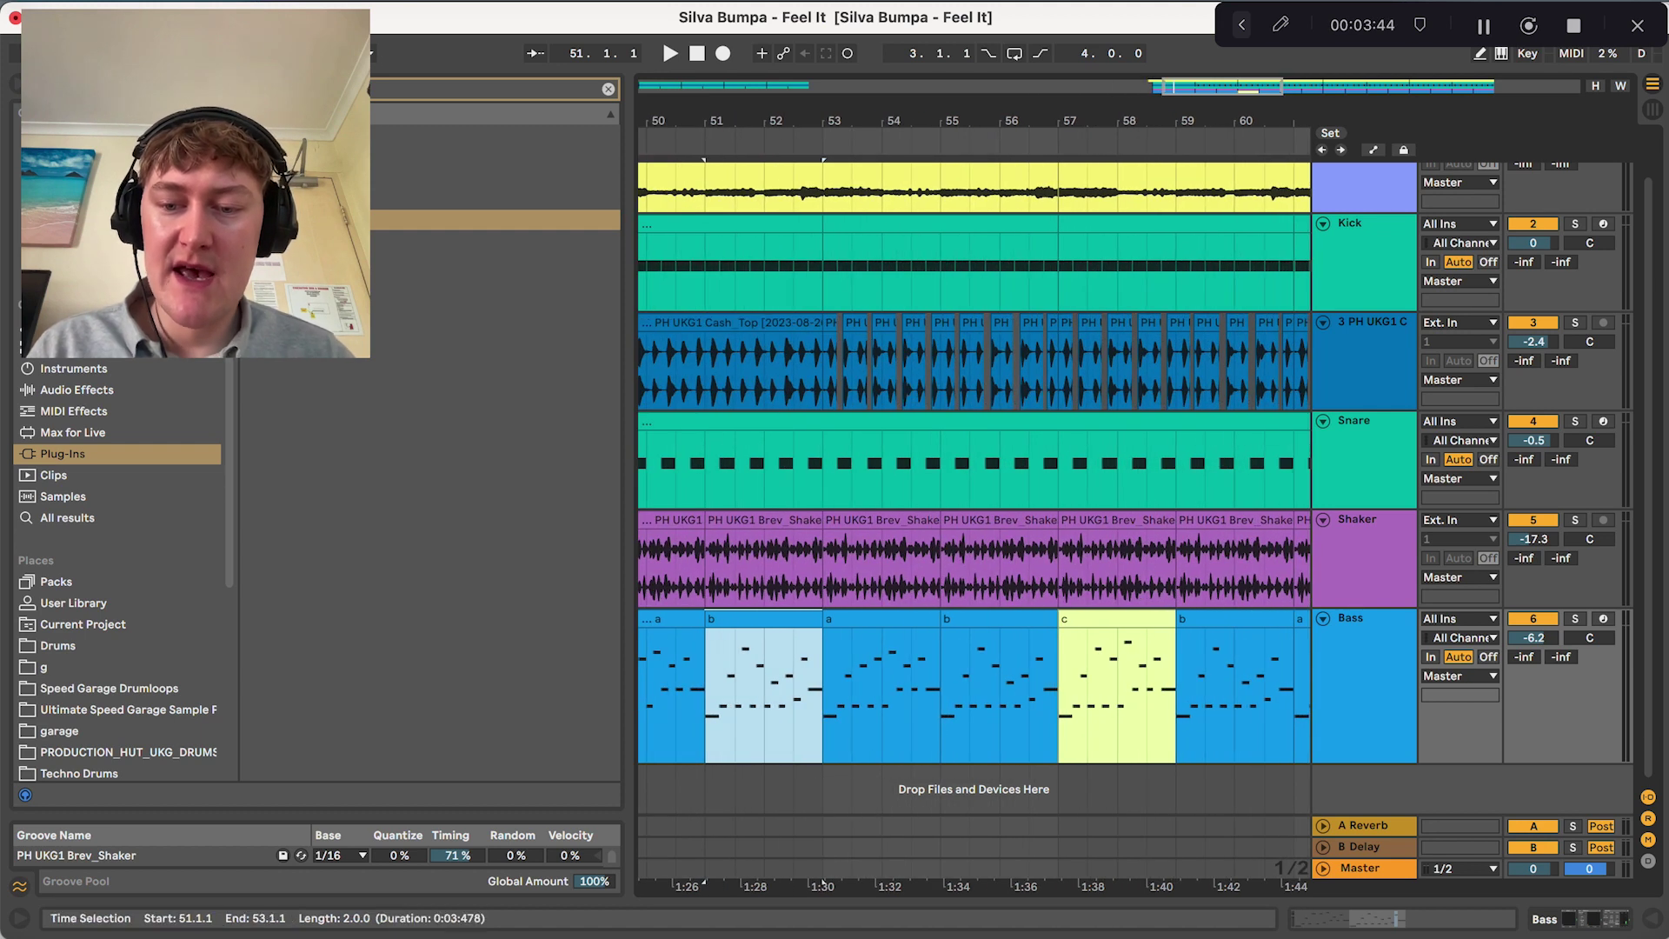
pyautogui.scroll(3, 1115, 661)
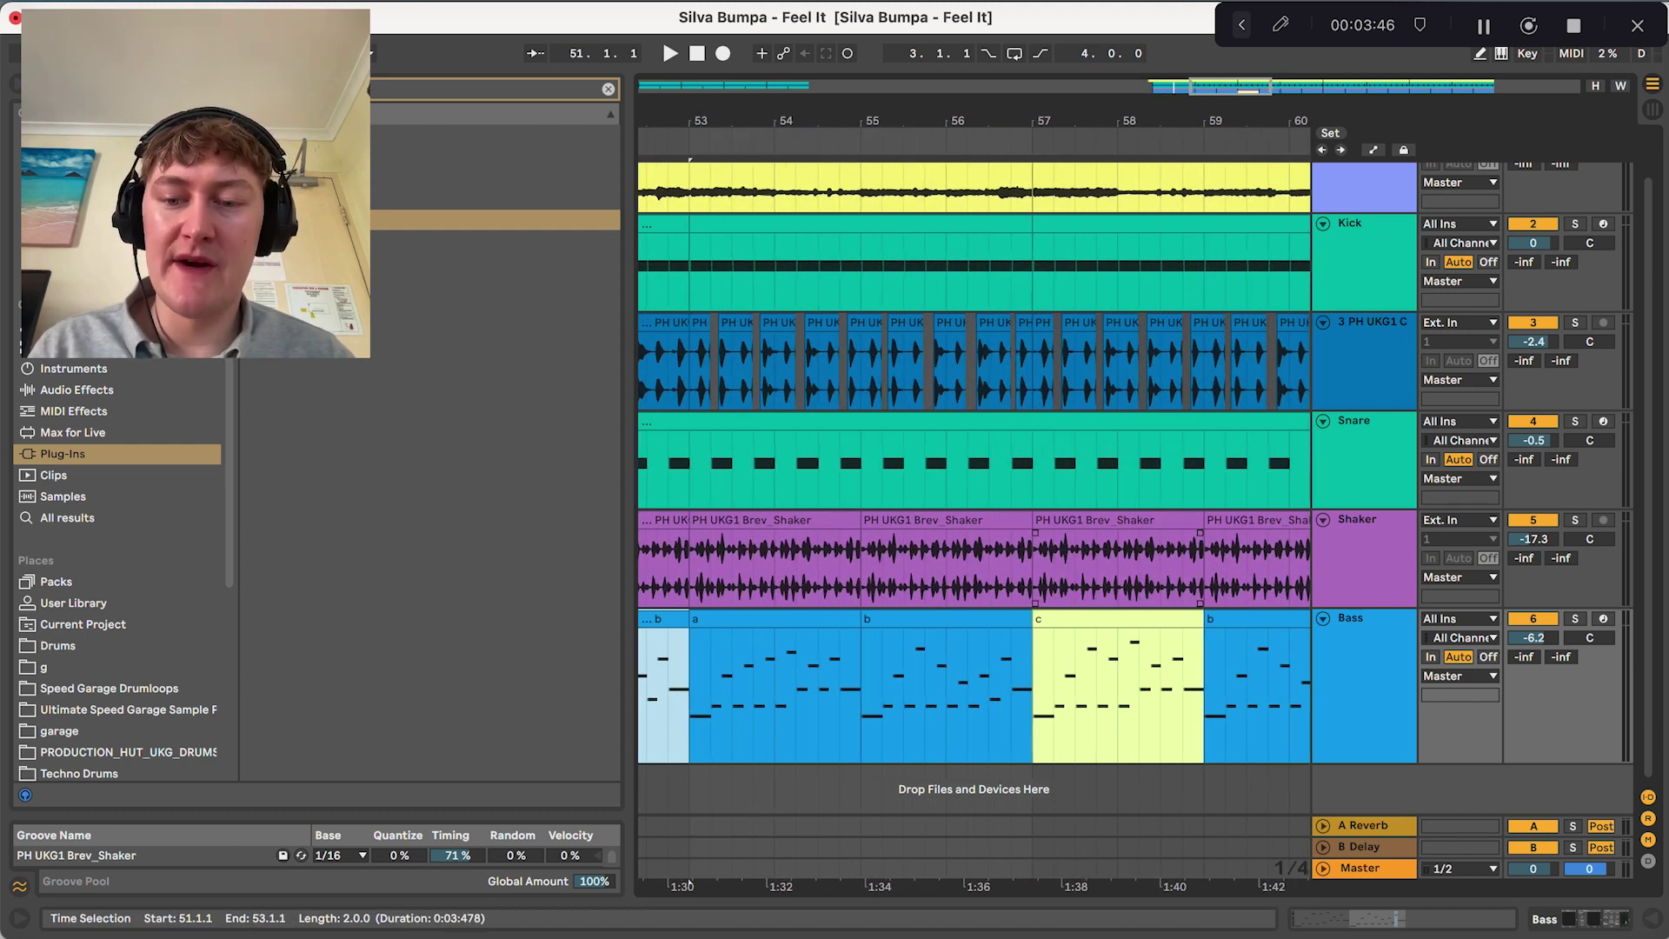
pyautogui.scroll(-8, 1097, 676)
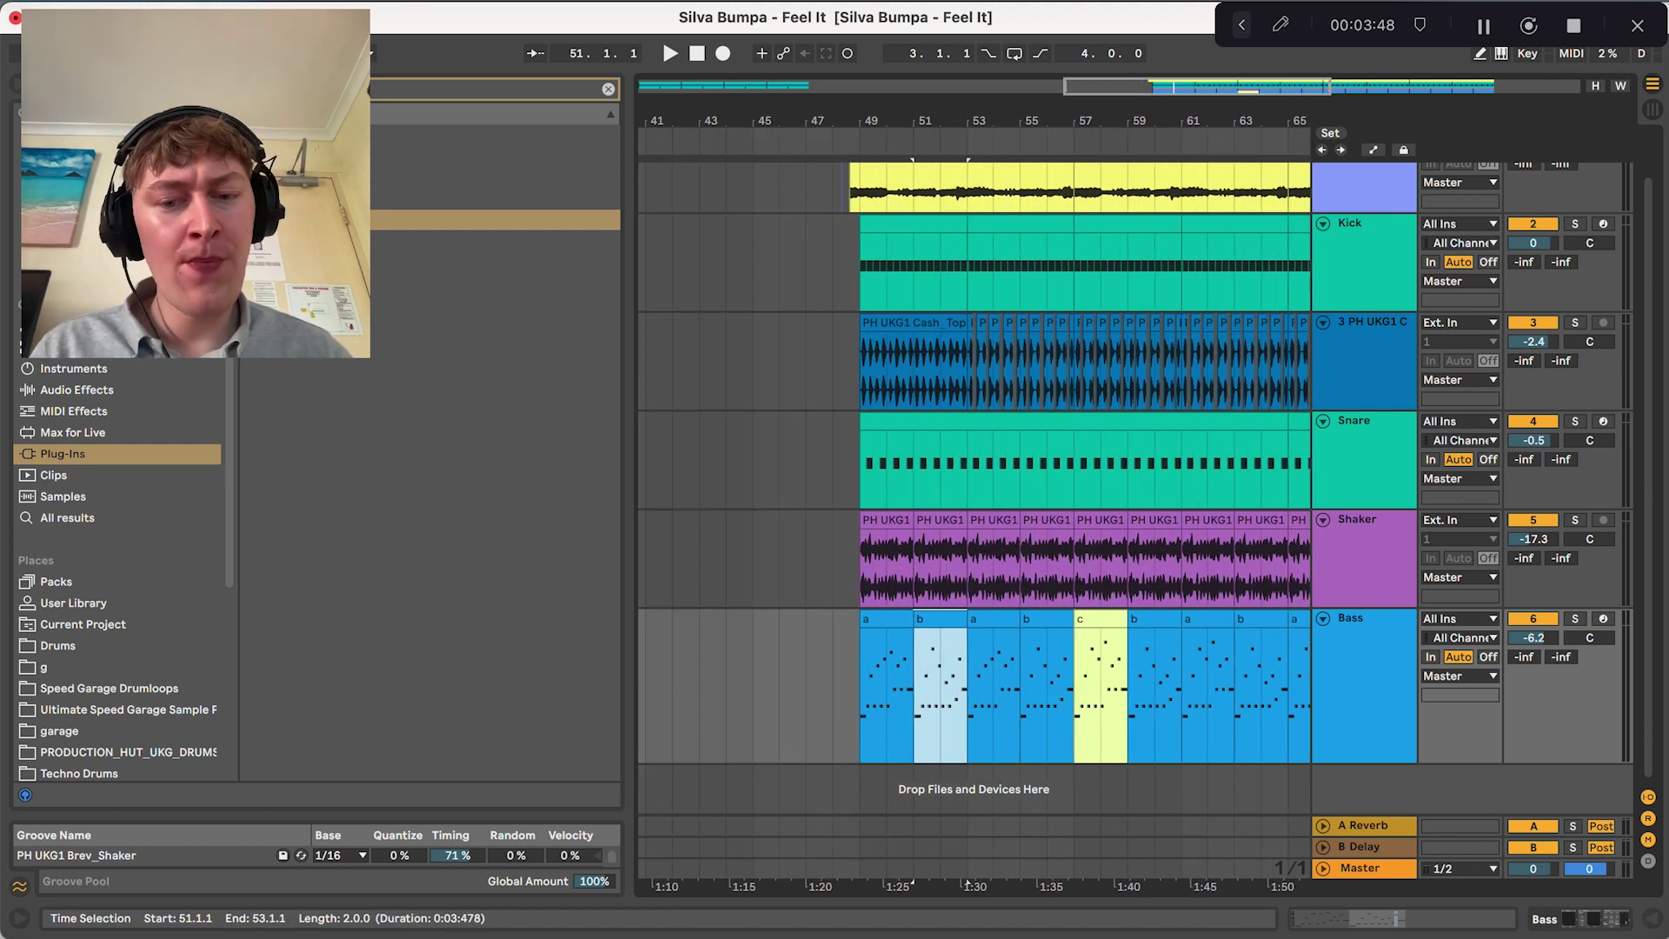
pyautogui.click(843, 639)
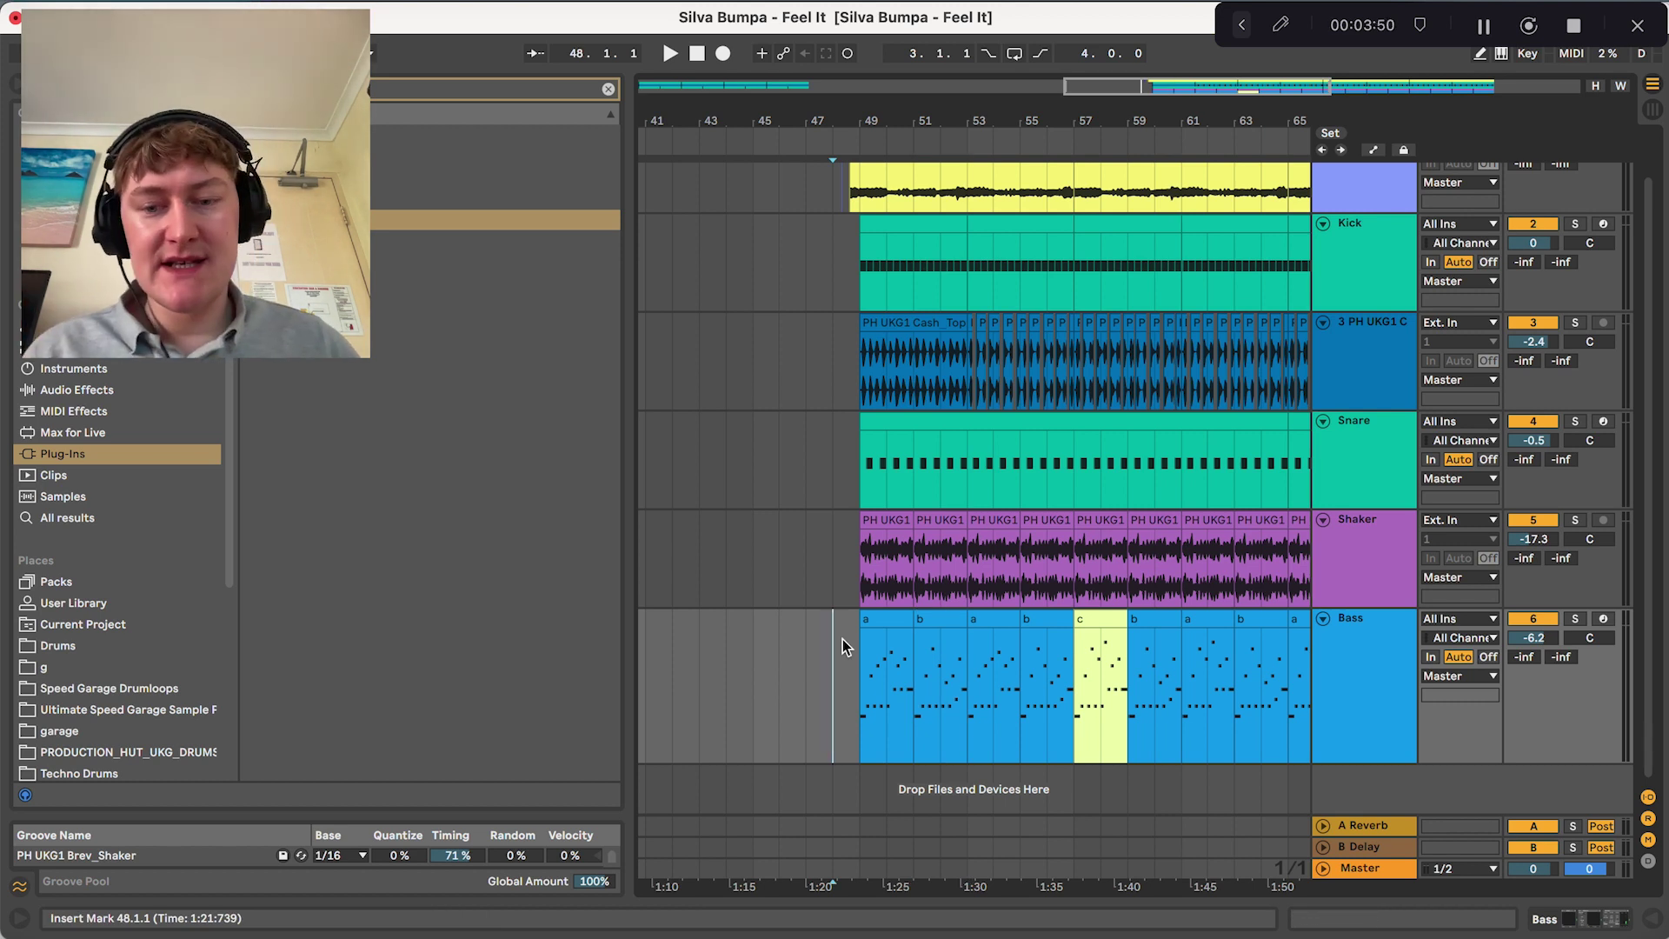
pyautogui.scroll(-3, 842, 638)
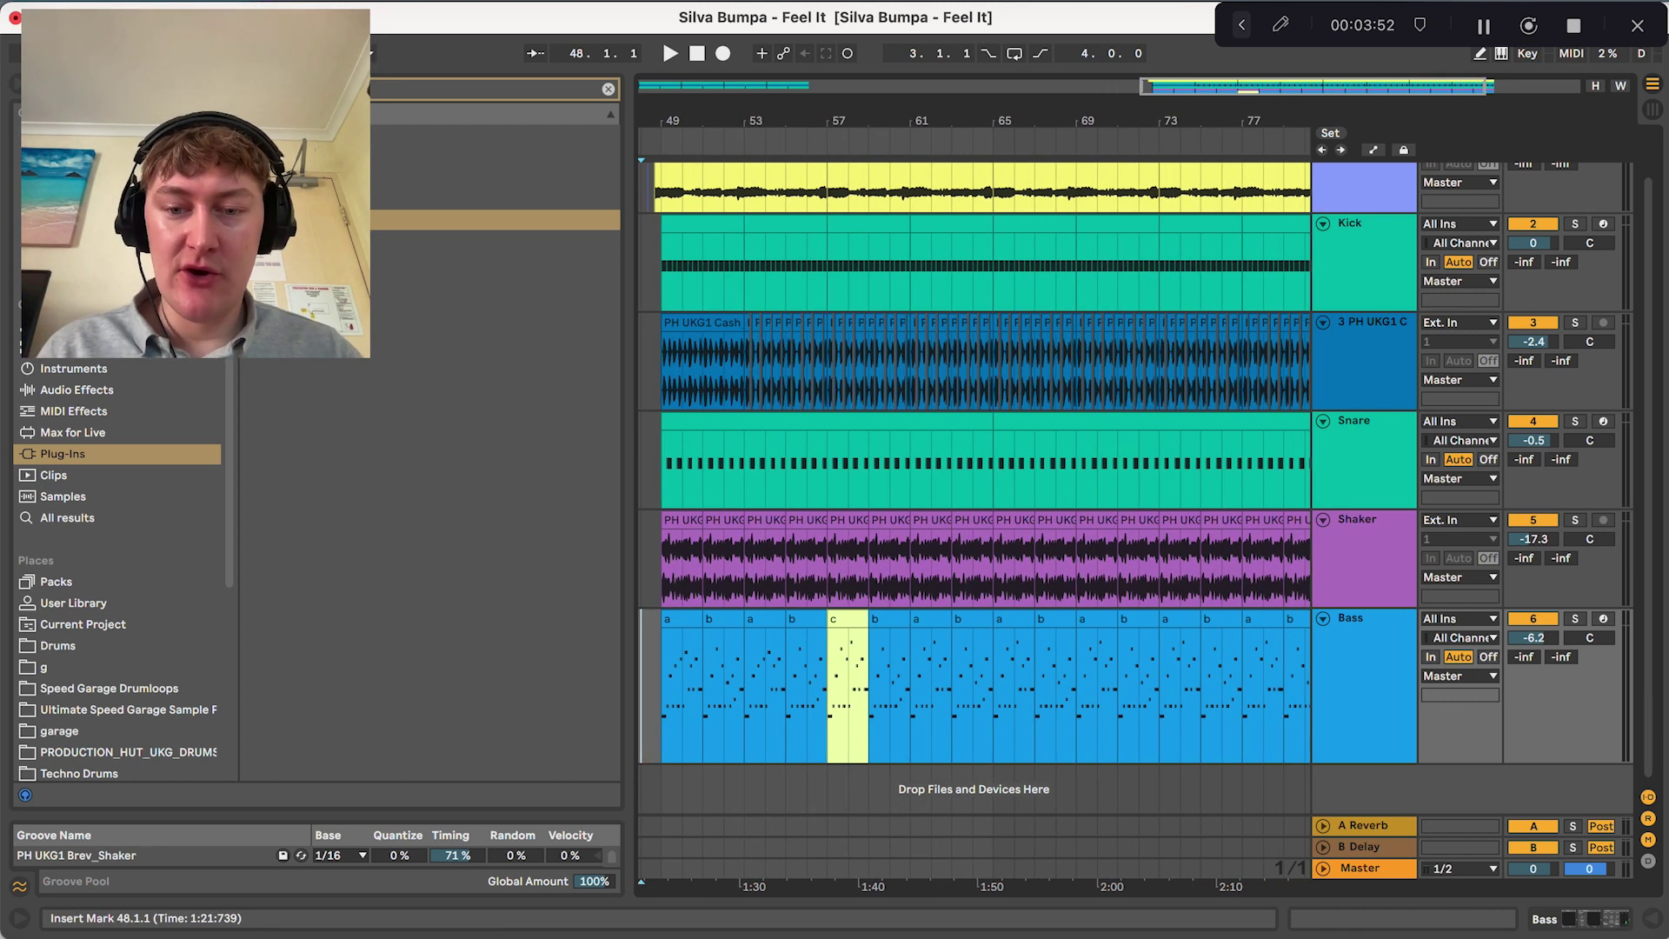
# Try raising the 1.2.3 note in bass clip a at bar 65 to D#4, play it back and undo the change.
pyautogui.doubleClick(1013, 687)
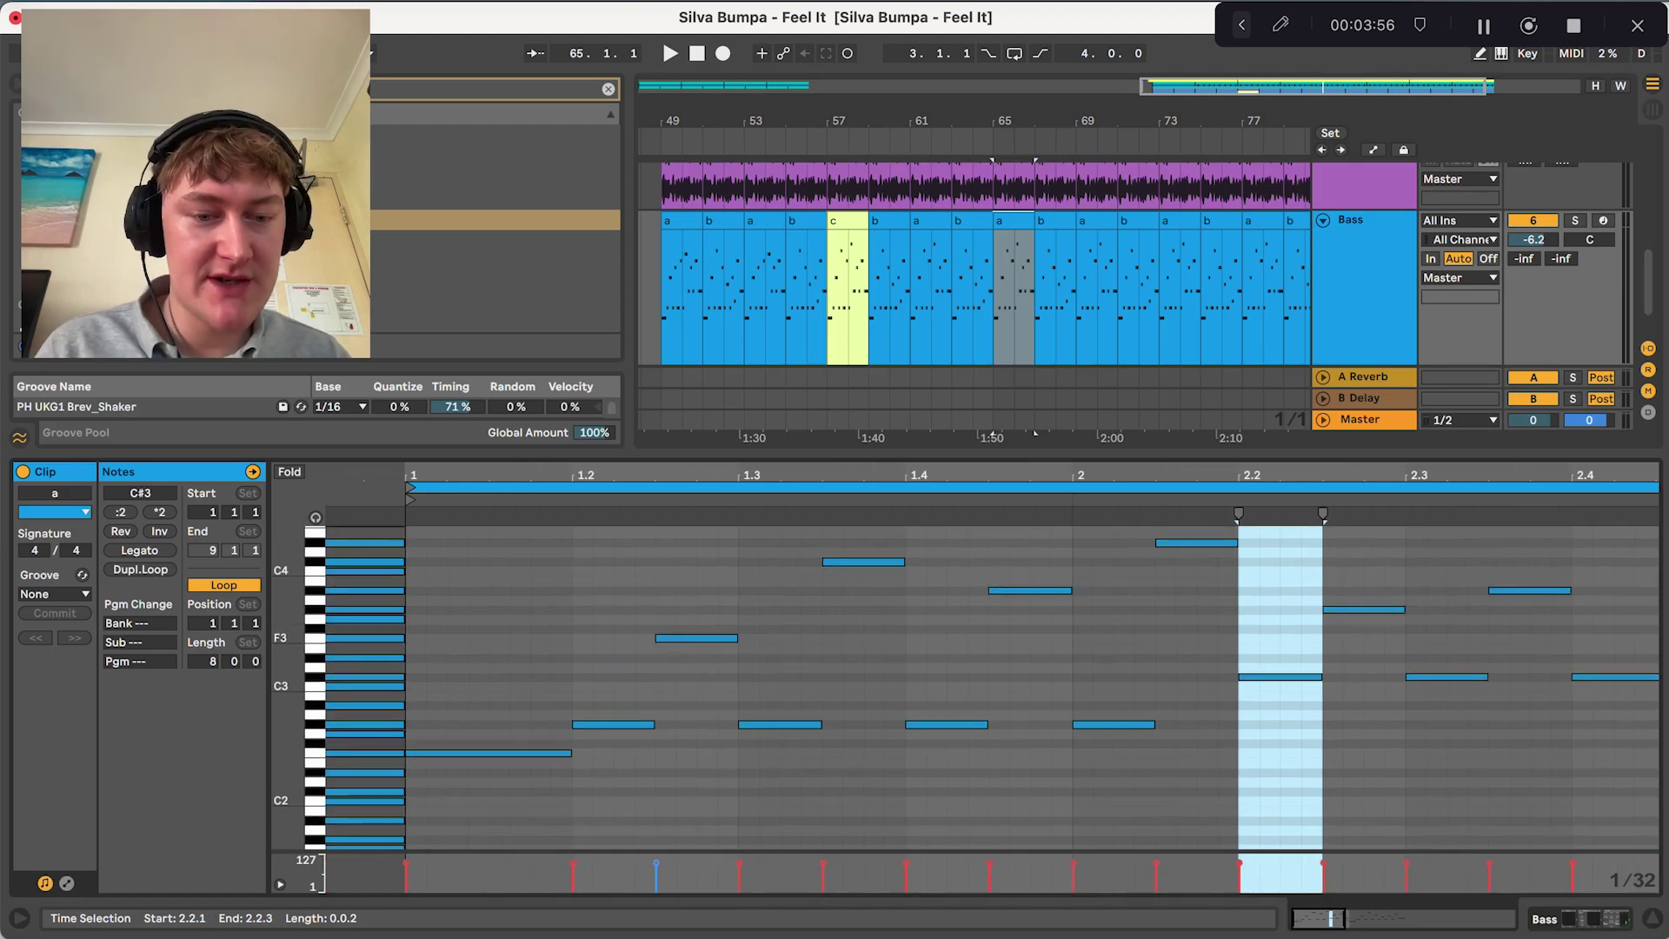
pyautogui.moveTo(695, 638); pyautogui.dragTo(696, 619)
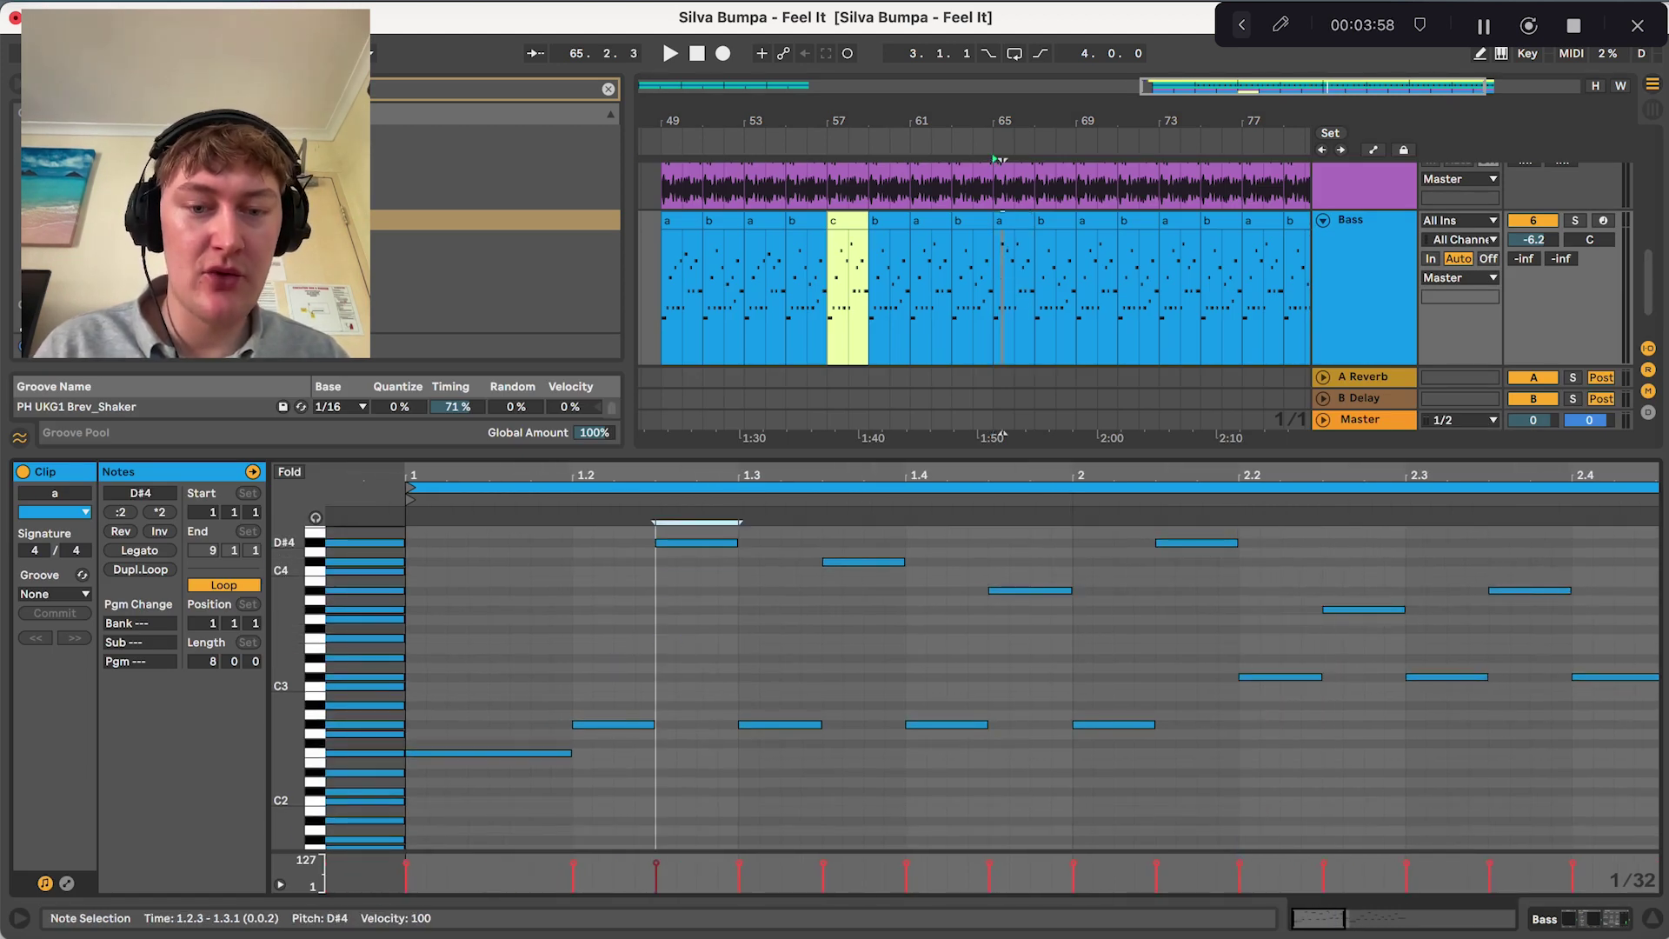
pyautogui.press('space')
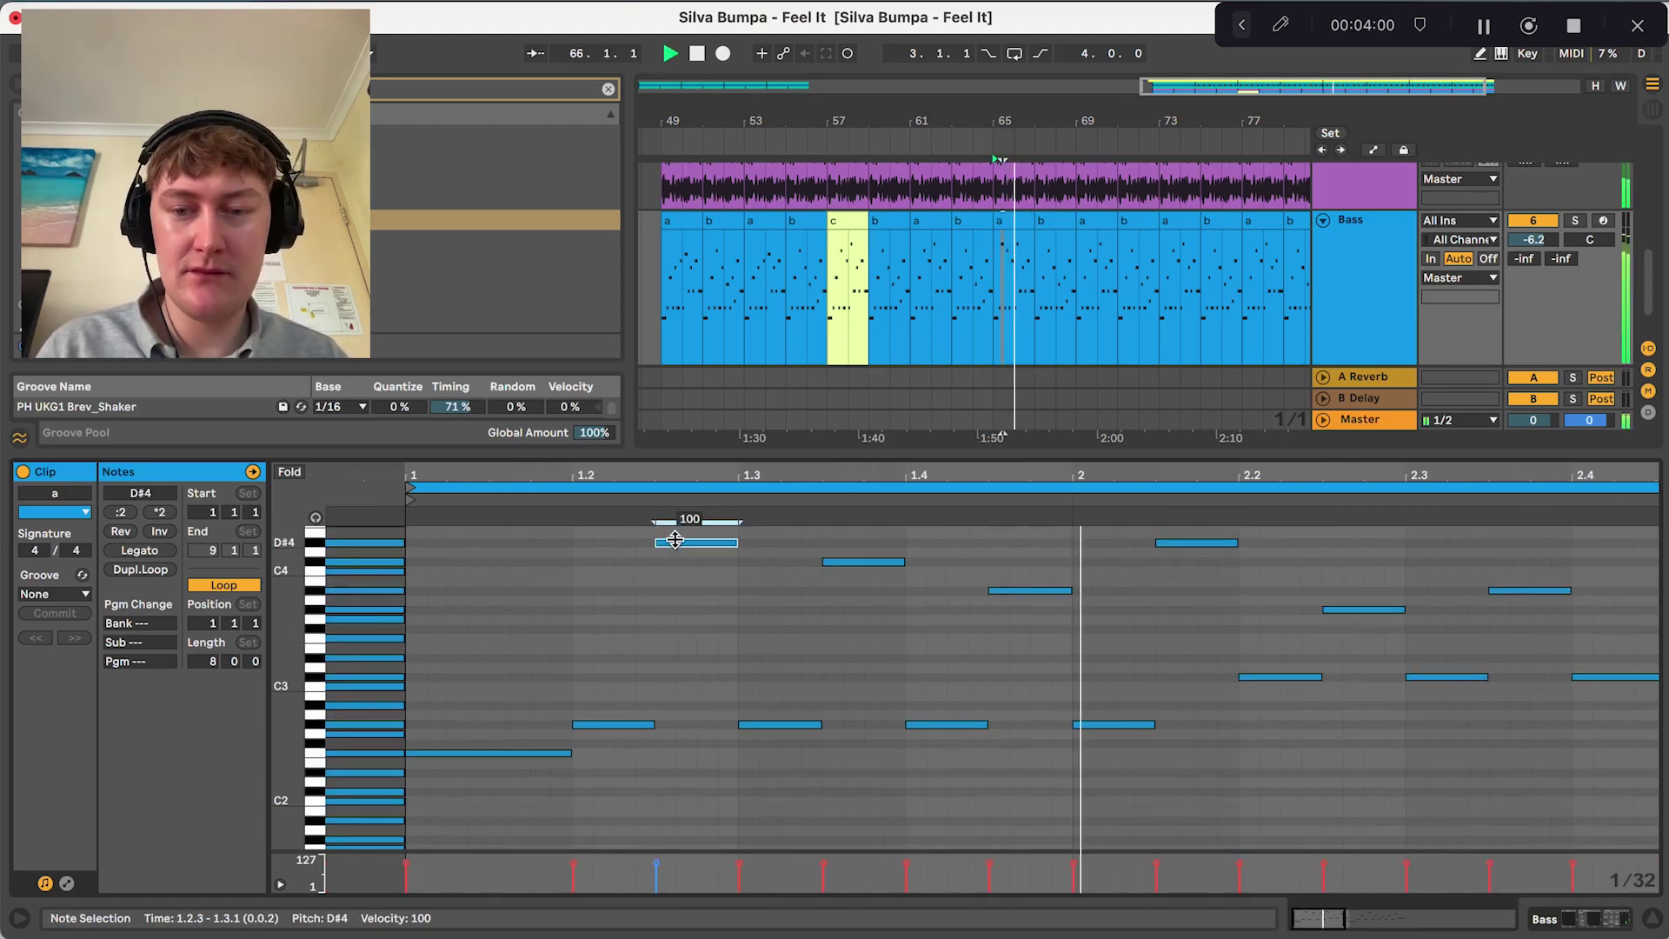
pyautogui.press('super+z')
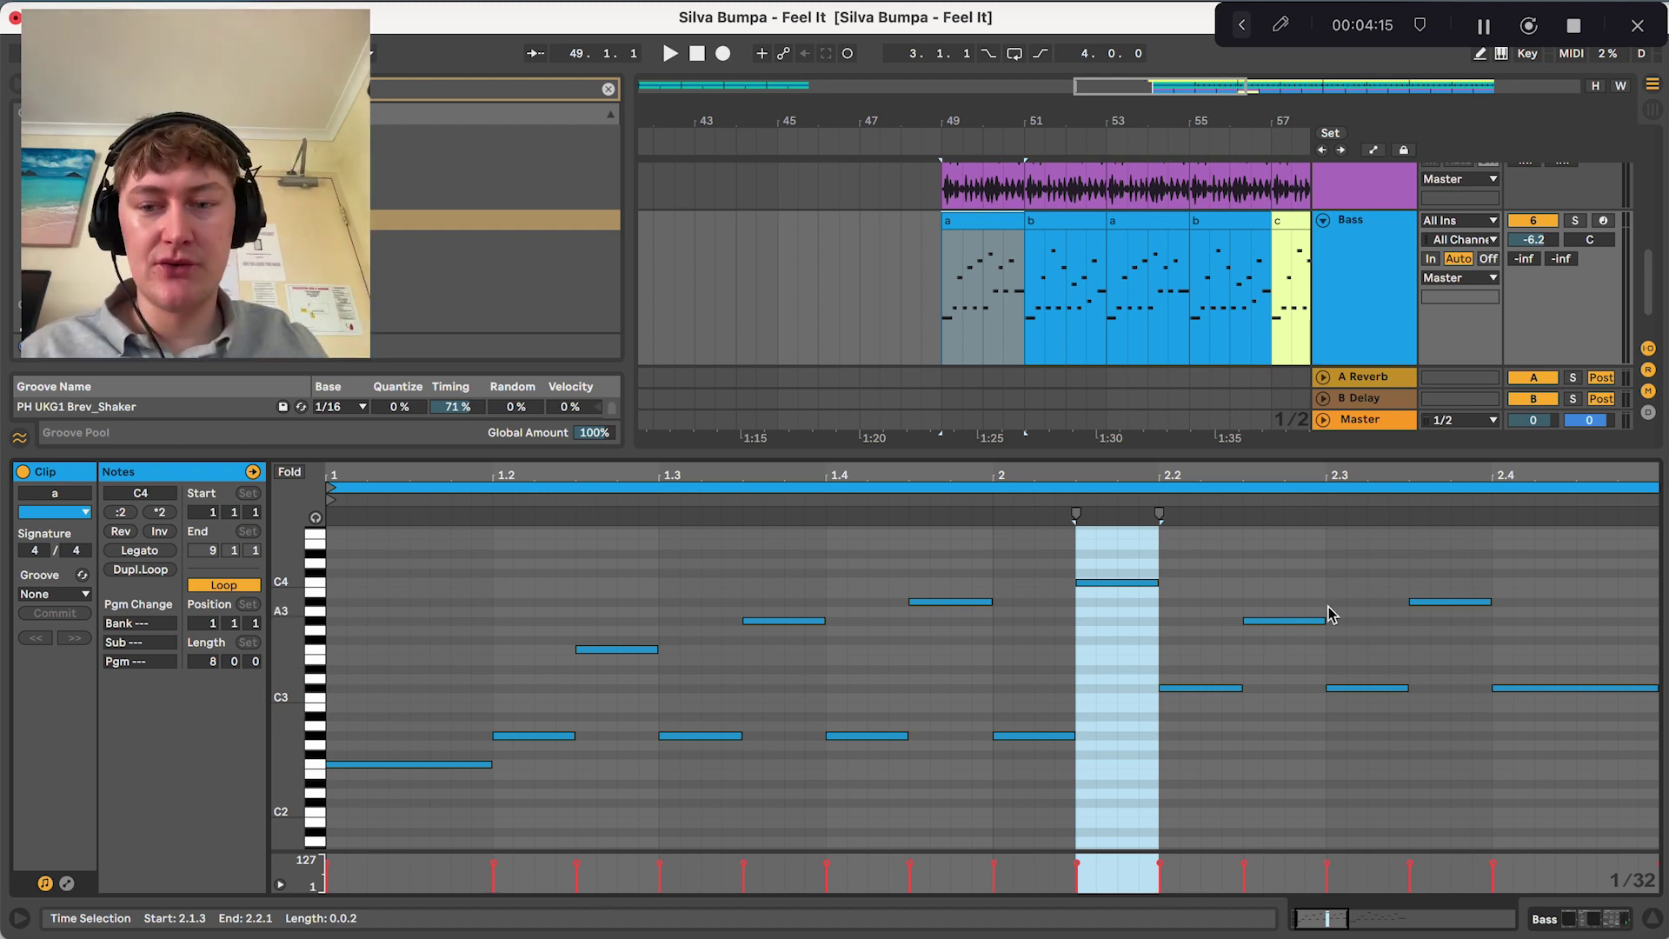
# Show the Bass track's device chain and open the Serum synthesizer's editor window.
pyautogui.press('super+alt+l')
pyautogui.scroll(-5, 1144, 450)
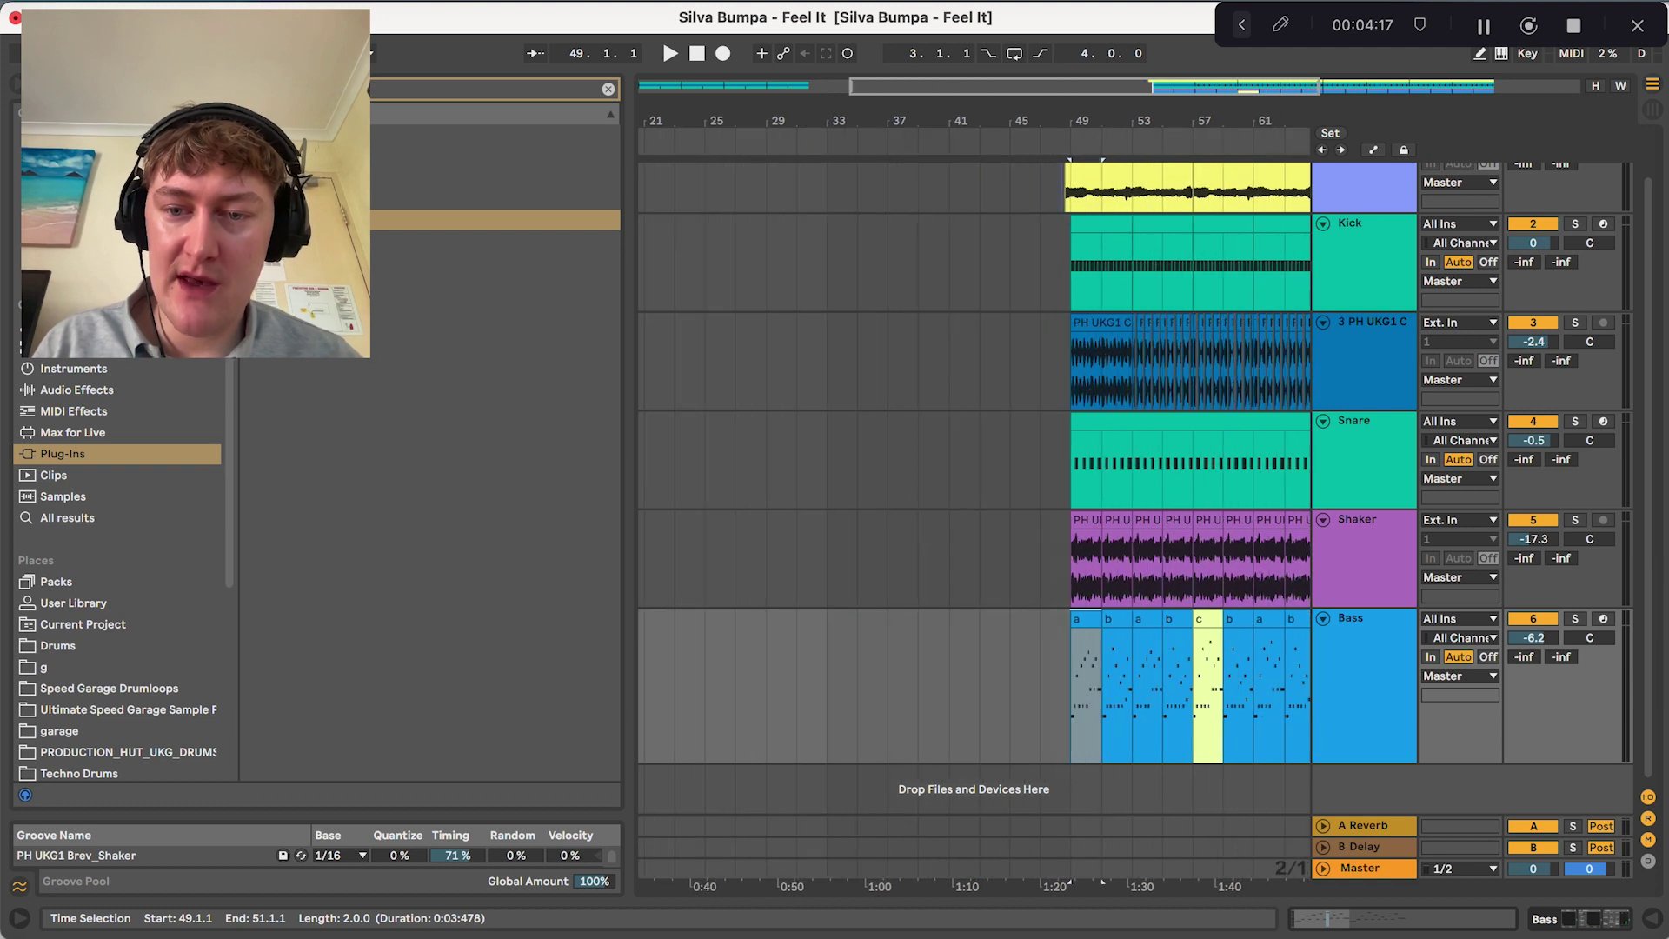
pyautogui.hscroll(3, 1144, 450)
pyautogui.scroll(2, 1144, 450)
pyautogui.hscroll(2, 1144, 450)
pyautogui.doubleClick(1363, 695)
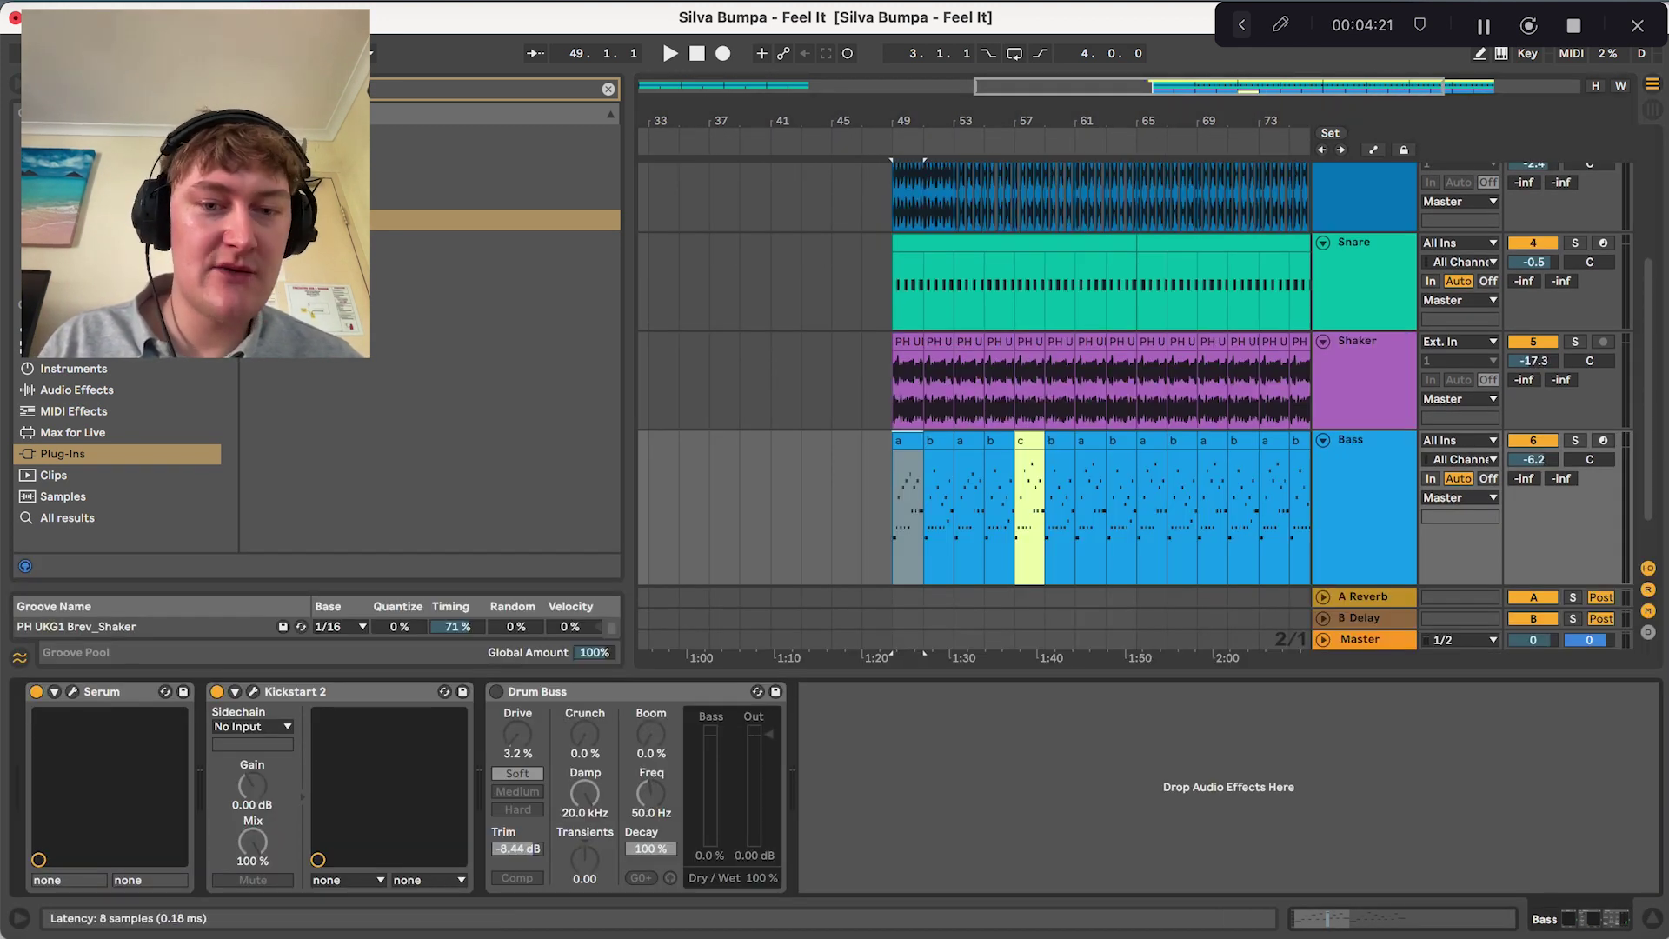
pyautogui.click(72, 692)
pyautogui.moveTo(521, 50); pyautogui.dragTo(932, 56)
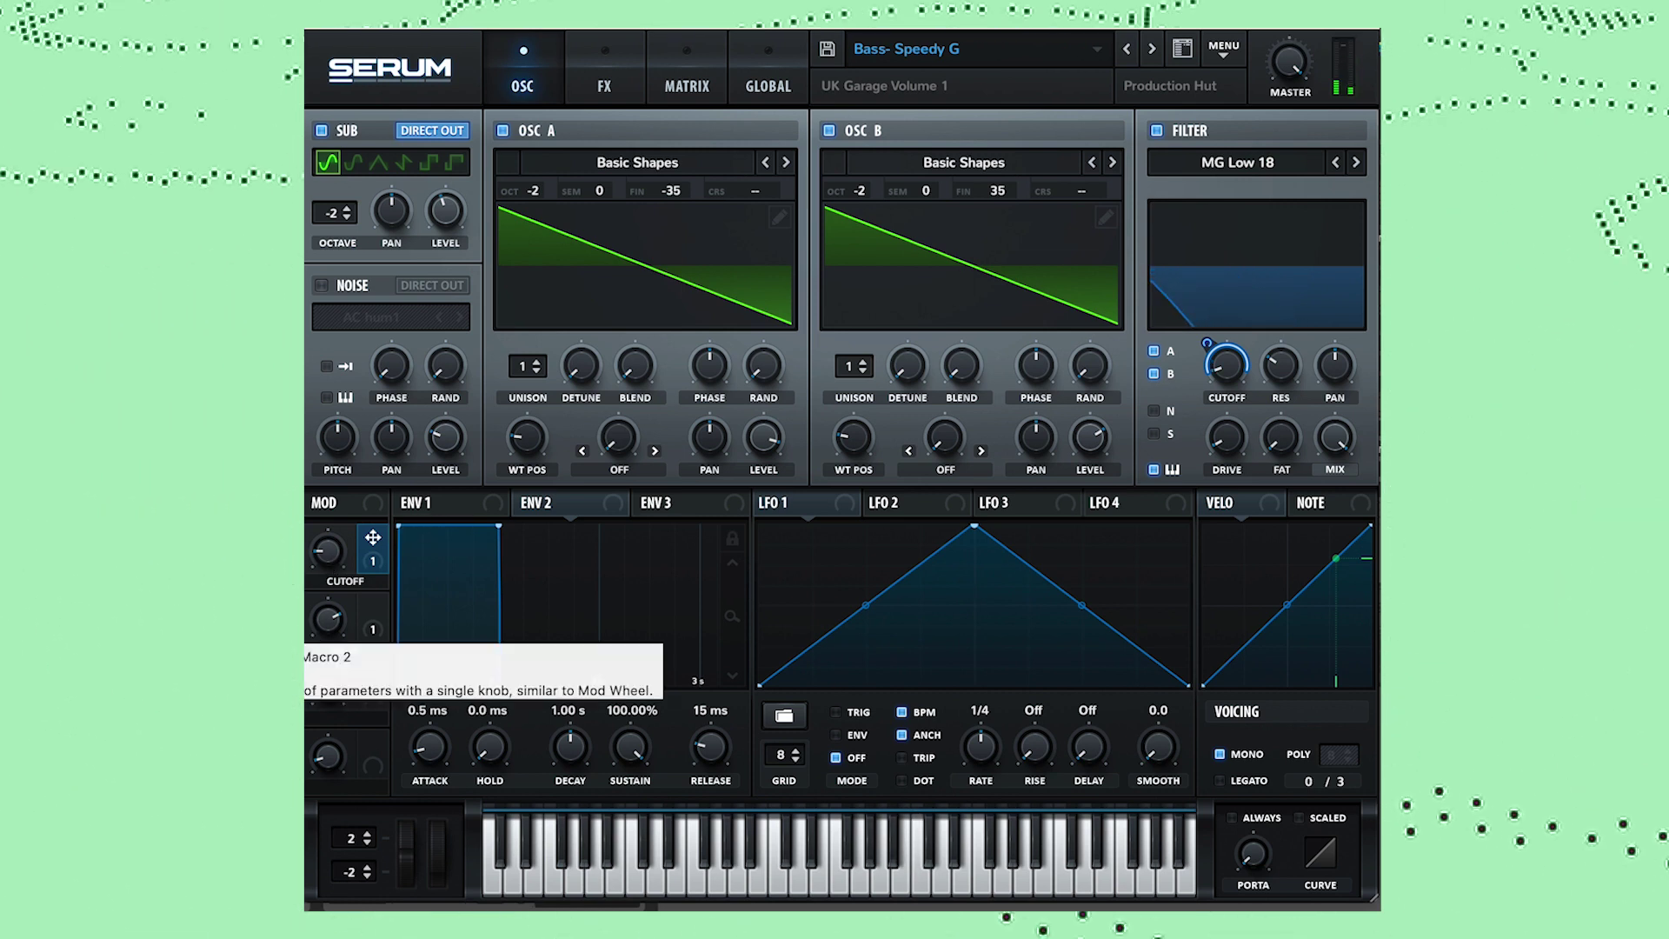
# Show Serum's effects and remove the High 24 Filter from the effects chain.
pyautogui.click(614, 47)
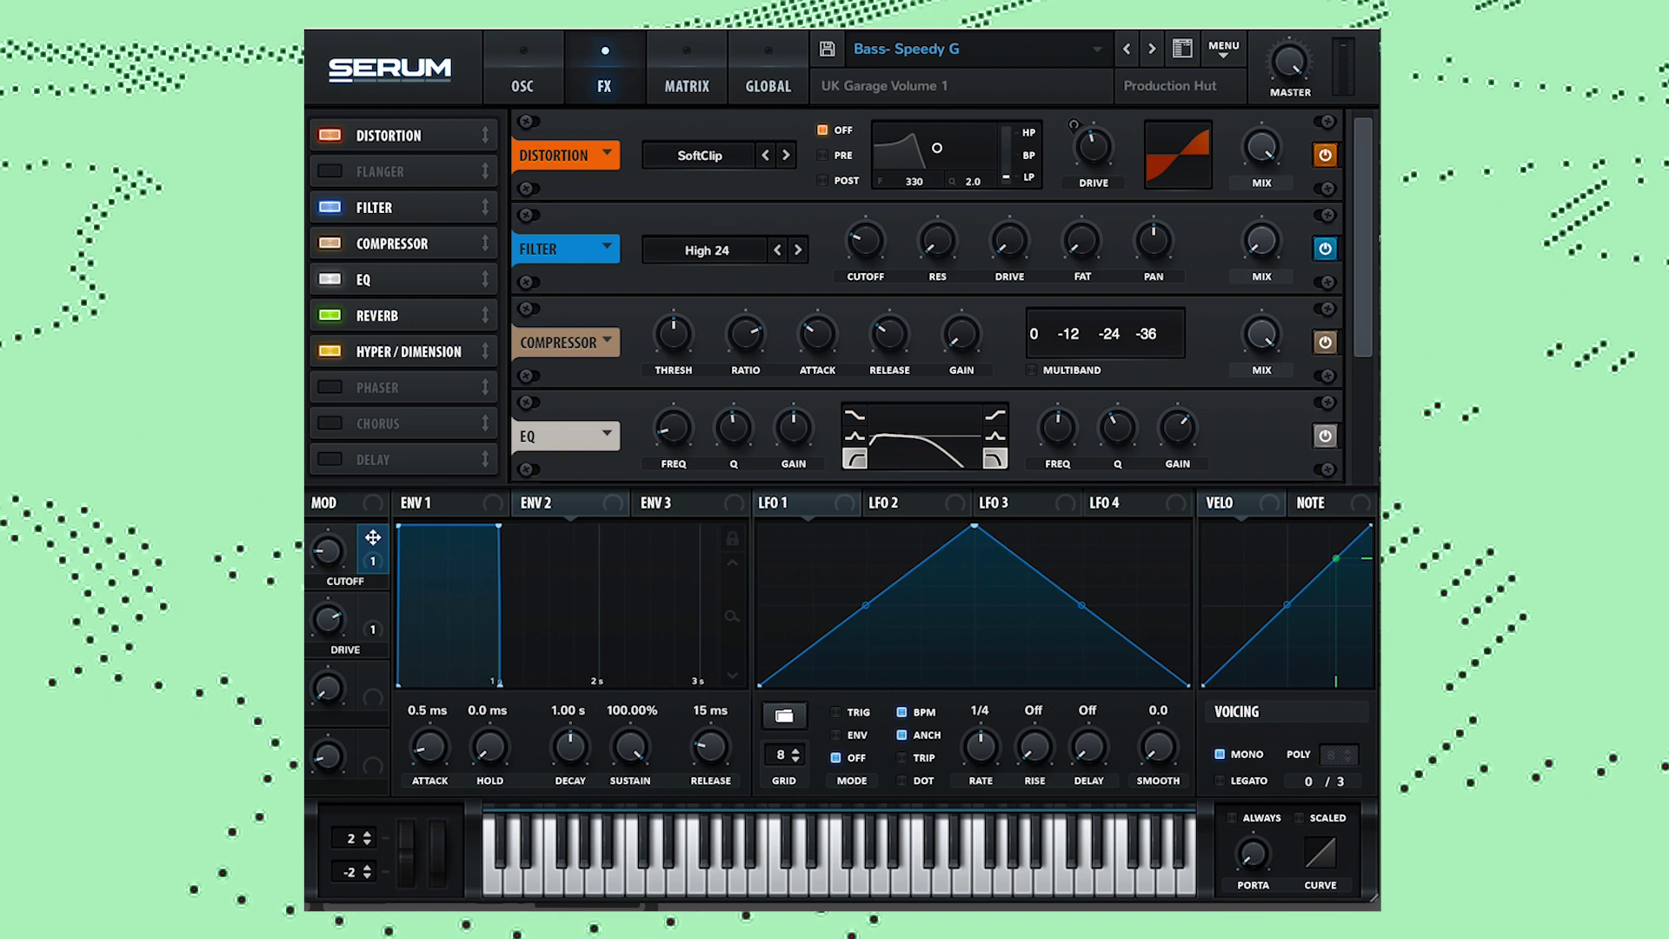
pyautogui.scroll(-1, 926, 295)
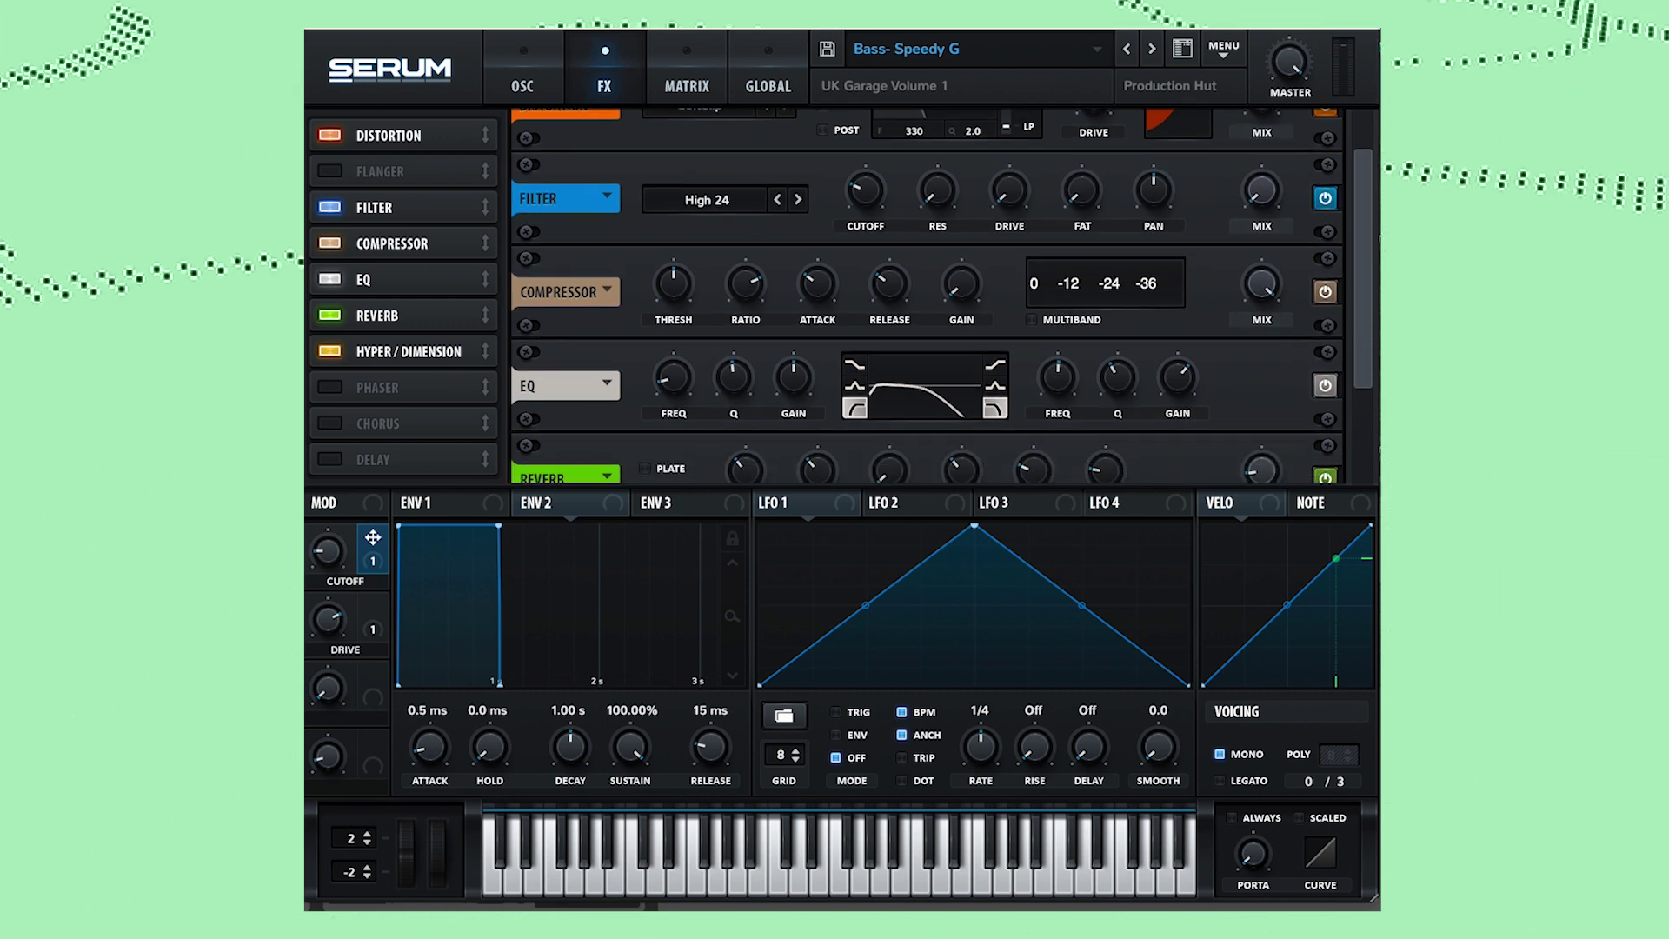
pyautogui.click(1325, 198)
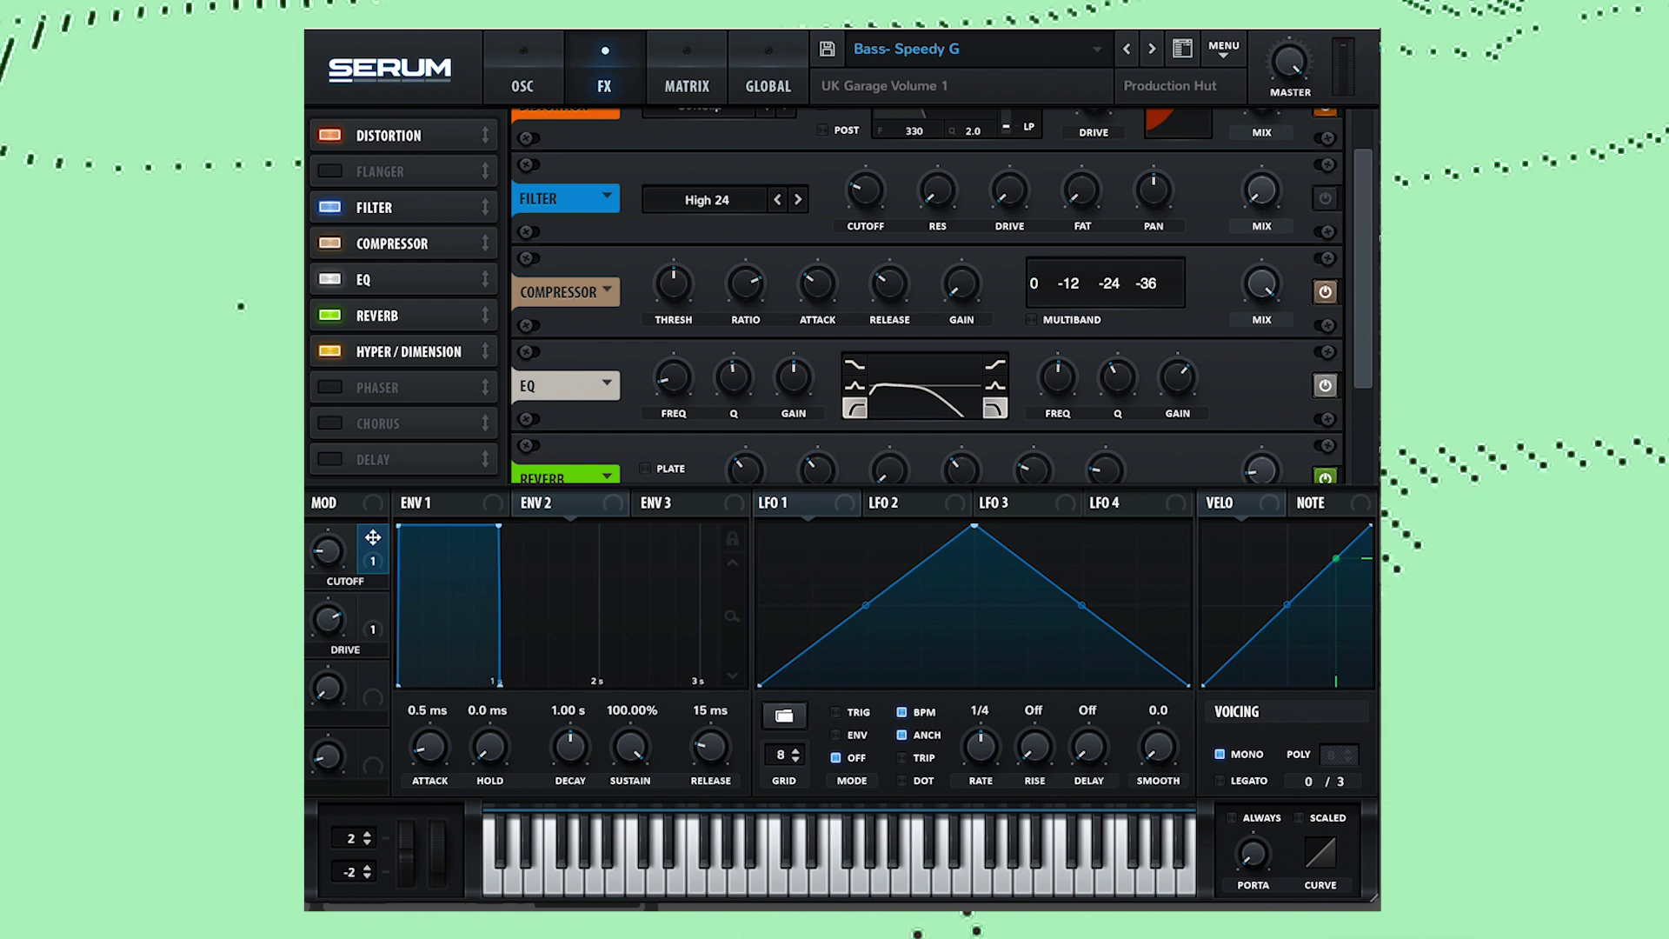
pyautogui.click(330, 207)
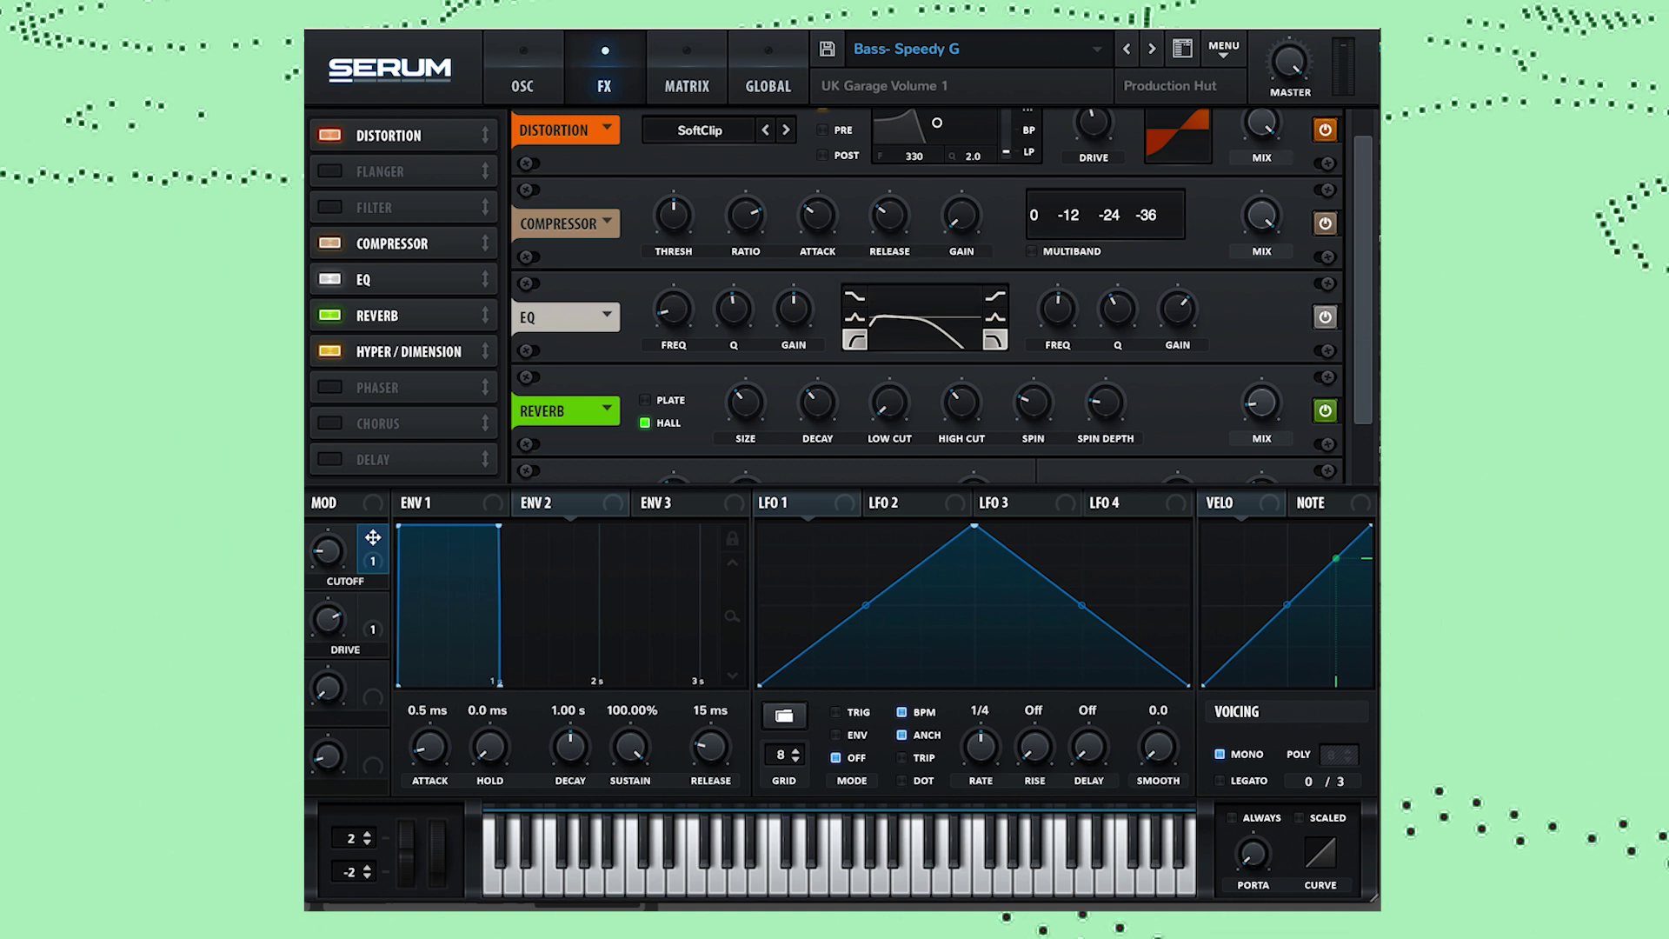
# Review the remaining Serum effects from Compressor to Hyper/Dimension and return to the oscillator view.
pyautogui.scroll(-2, 927, 296)
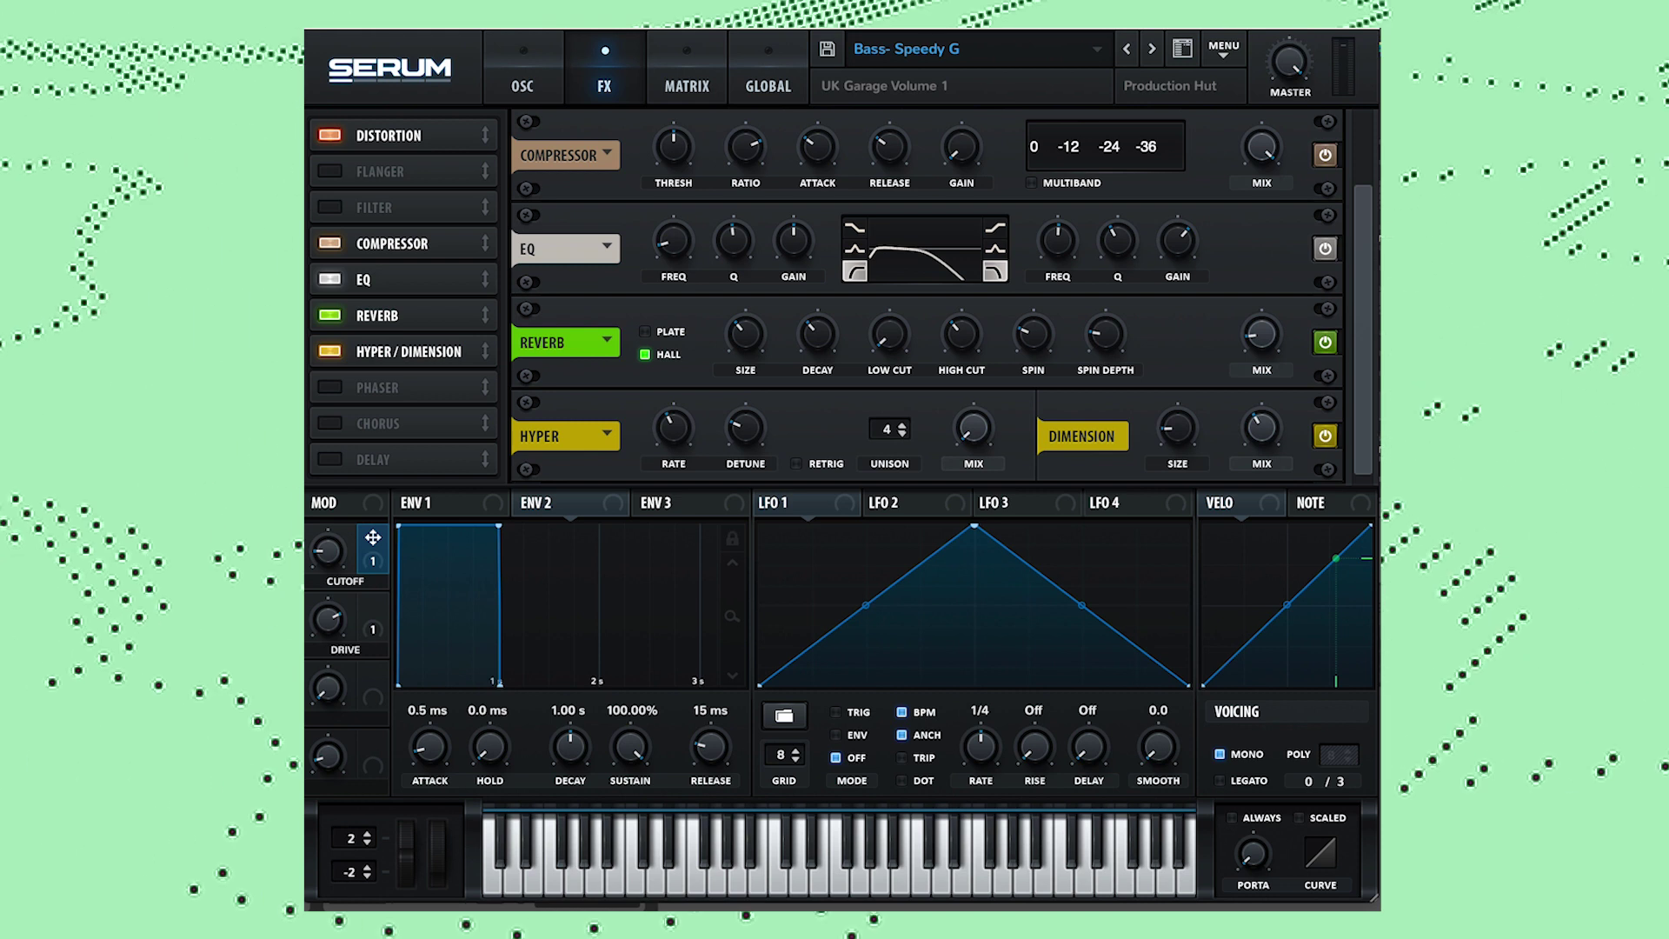
pyautogui.click(1326, 251)
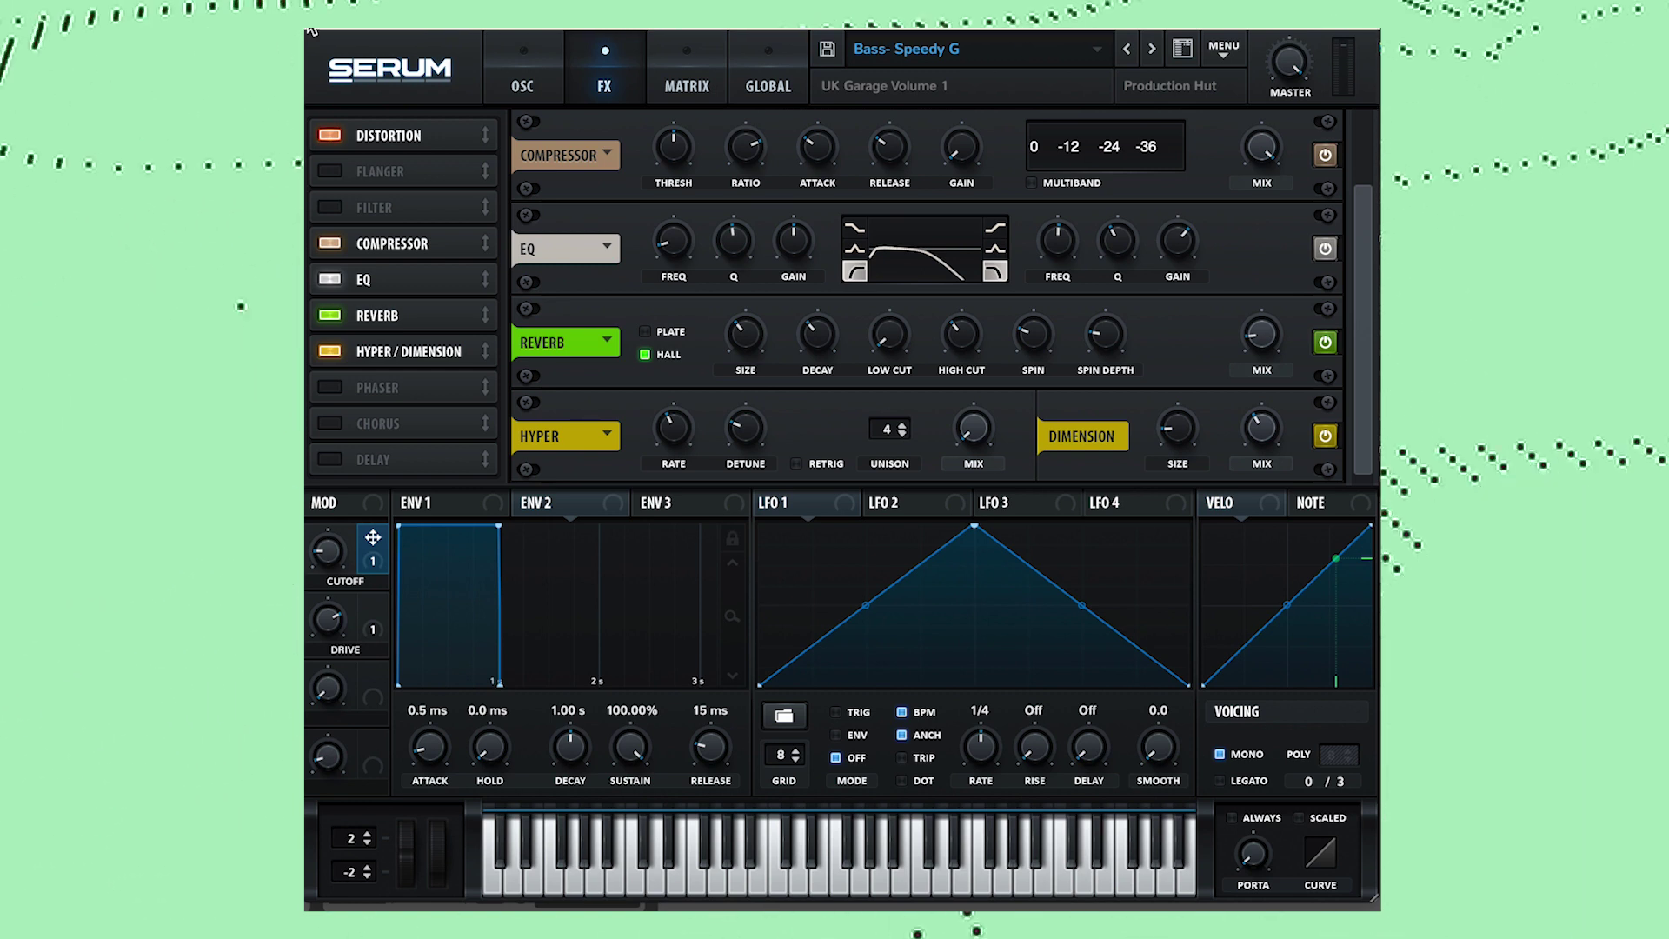
pyautogui.click(541, 62)
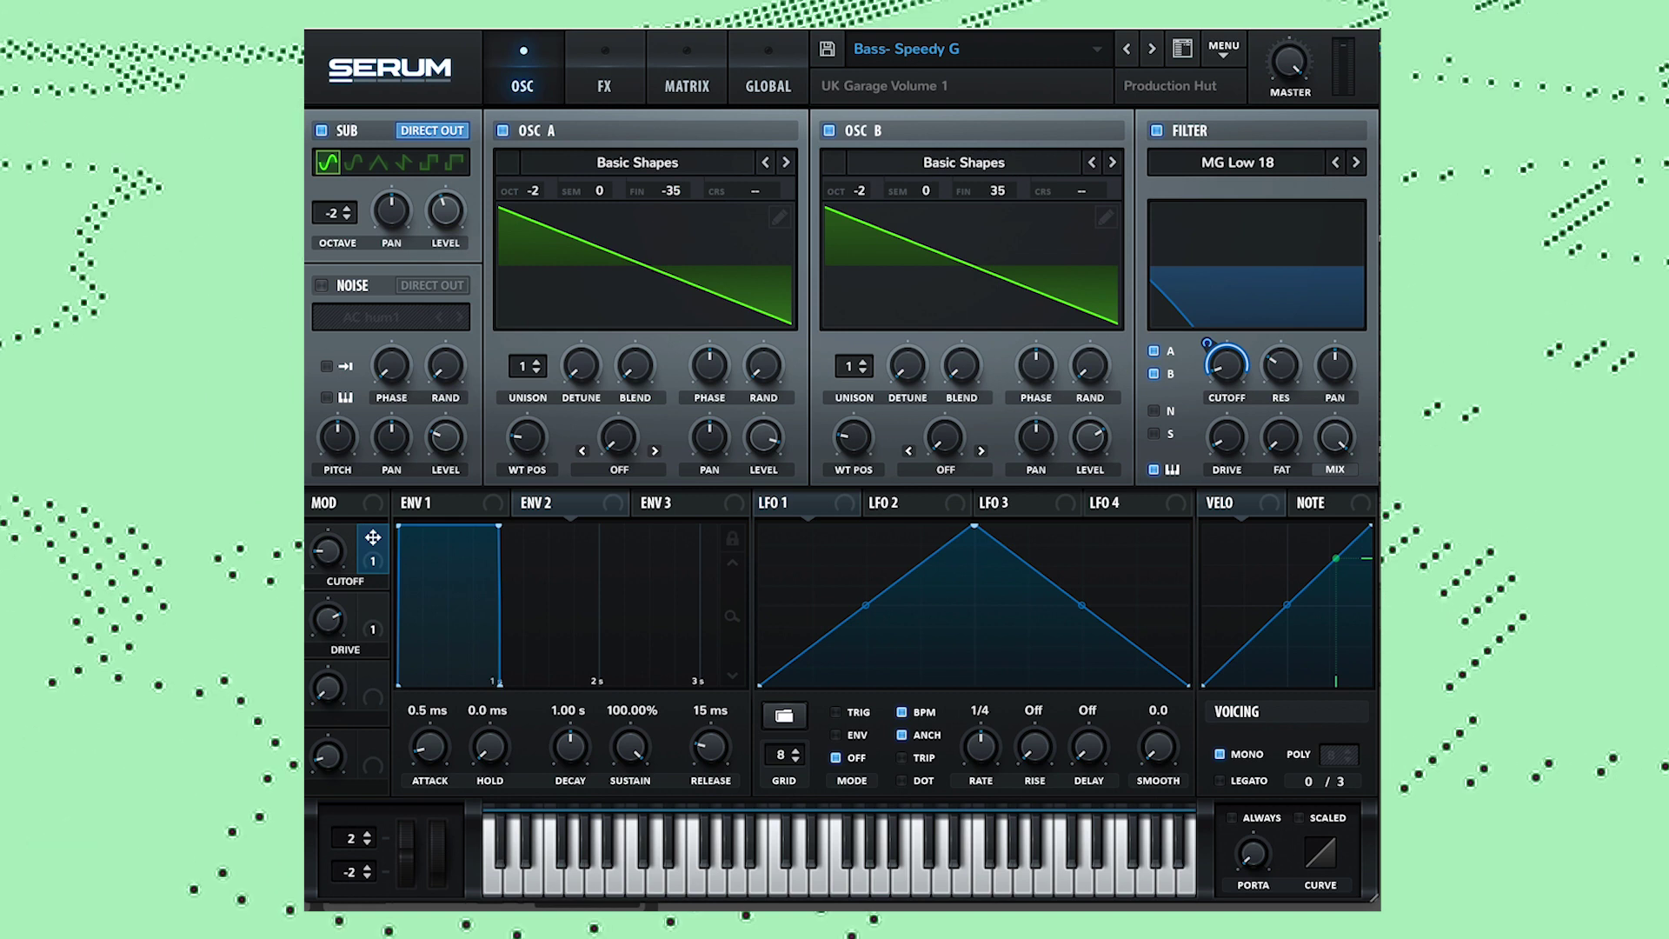